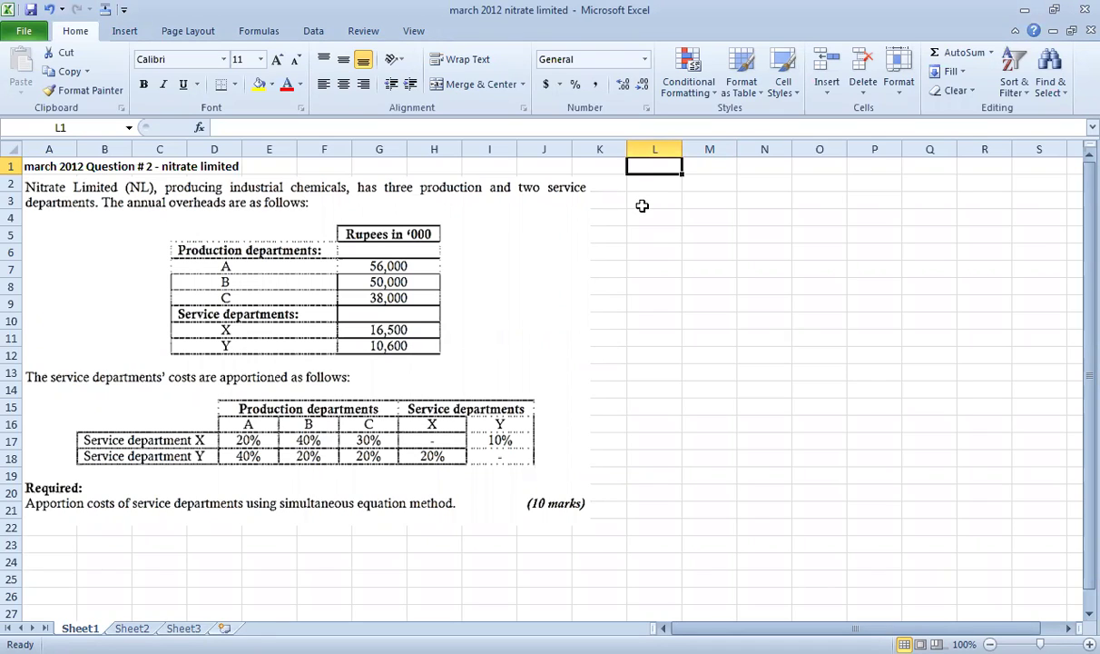
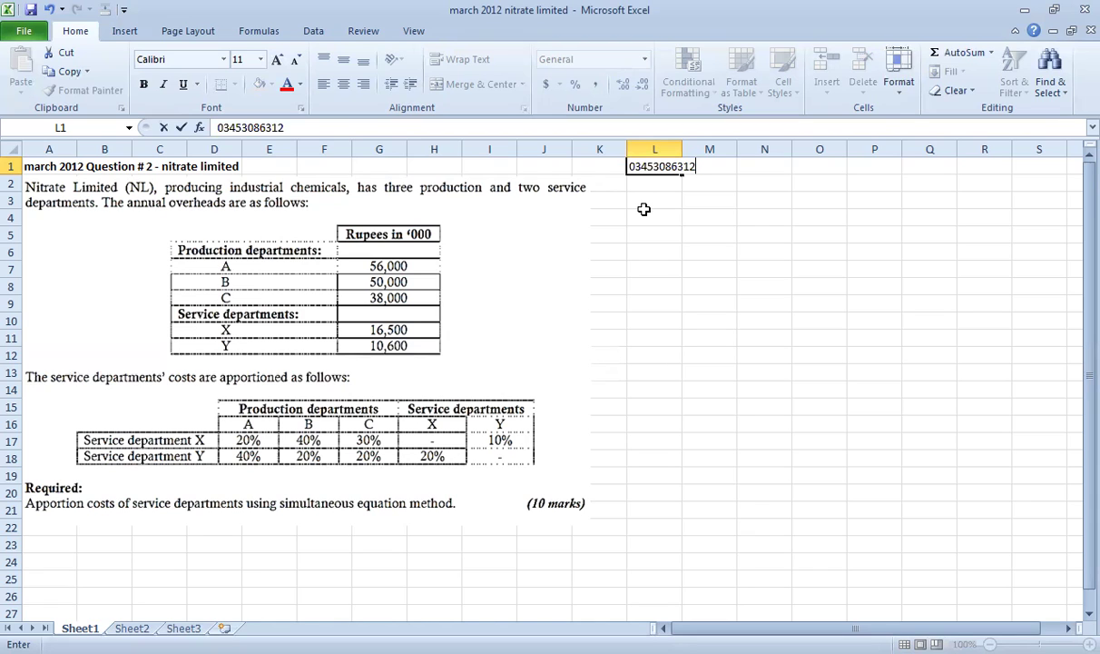
- Enter a contact phone number in L1 and enlarge the Nitrate Limited question picture to span rows 2–23
{"action": "key", "text": "Return"}
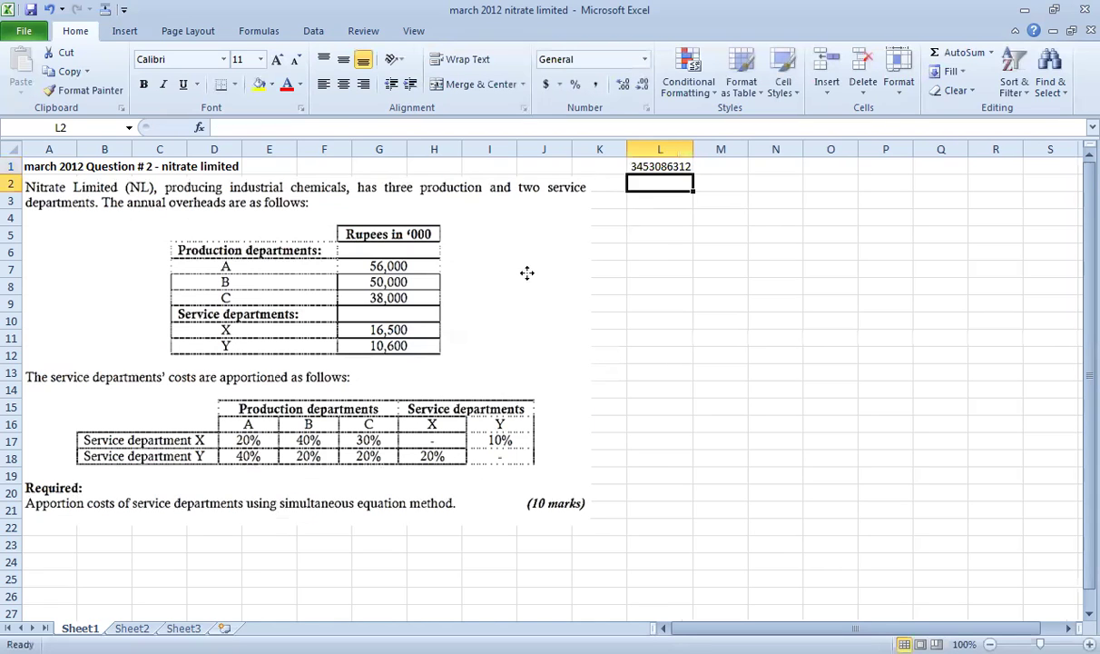
{"action": "left_click", "coordinate": [527, 272]}
{"action": "left_click_drag", "start_coordinate": [591, 527], "coordinate": [615, 565]}
{"action": "left_click", "coordinate": [676, 460]}
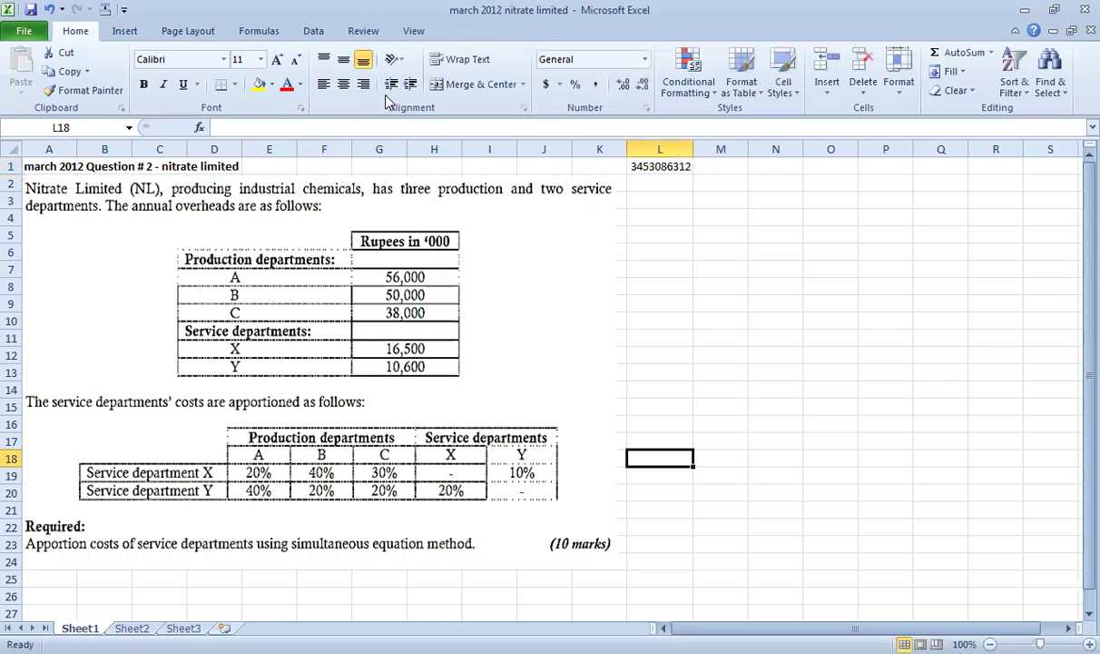
{"action": "left_click", "coordinate": [813, 354]}
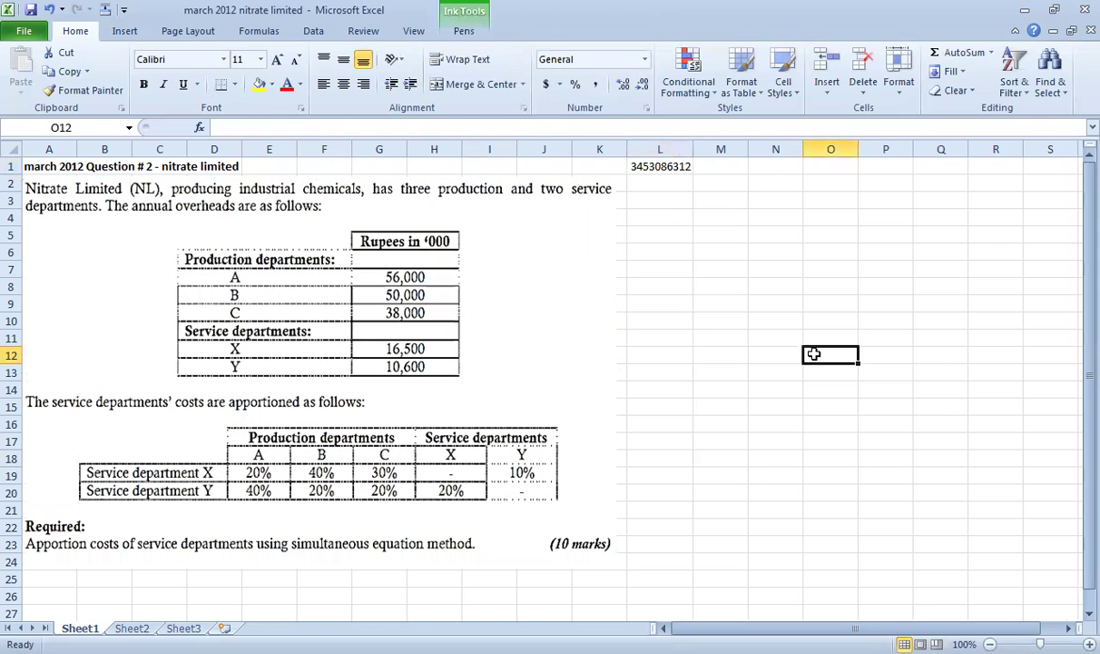
- Highlight 'three production', 'two service departments.' and the Production departments heading in yellow
{"action": "left_click", "coordinate": [463, 31]}
{"action": "left_click", "coordinate": [431, 62]}
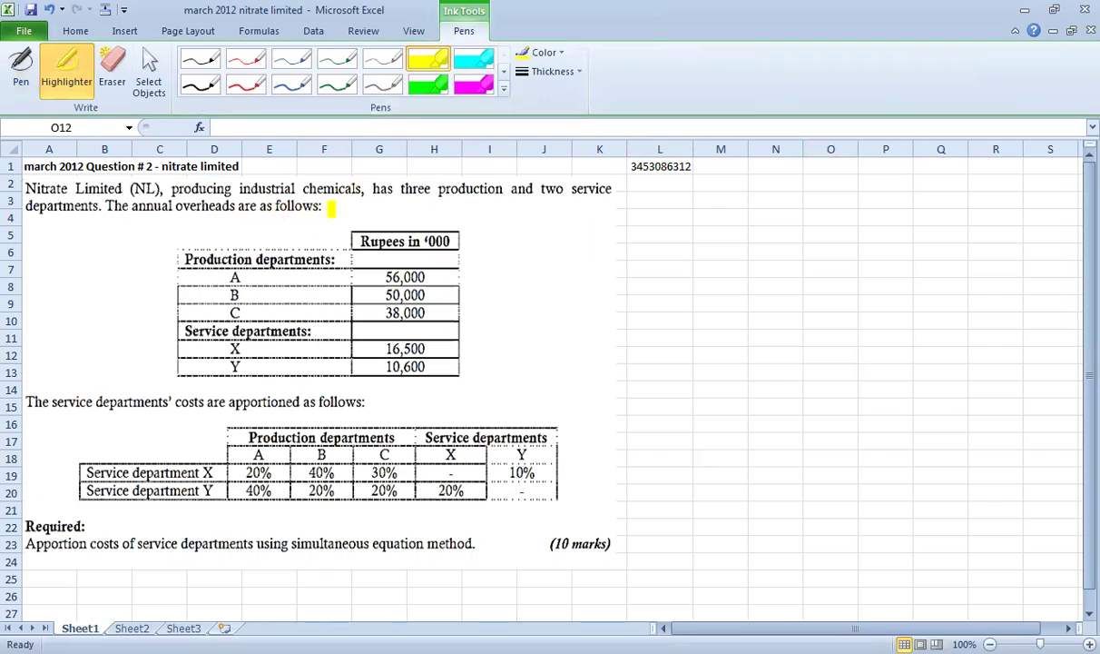
{"action": "left_click_drag", "start_coordinate": [400, 188], "coordinate": [612, 188]}
{"action": "left_click_drag", "start_coordinate": [25, 206], "coordinate": [103, 205]}
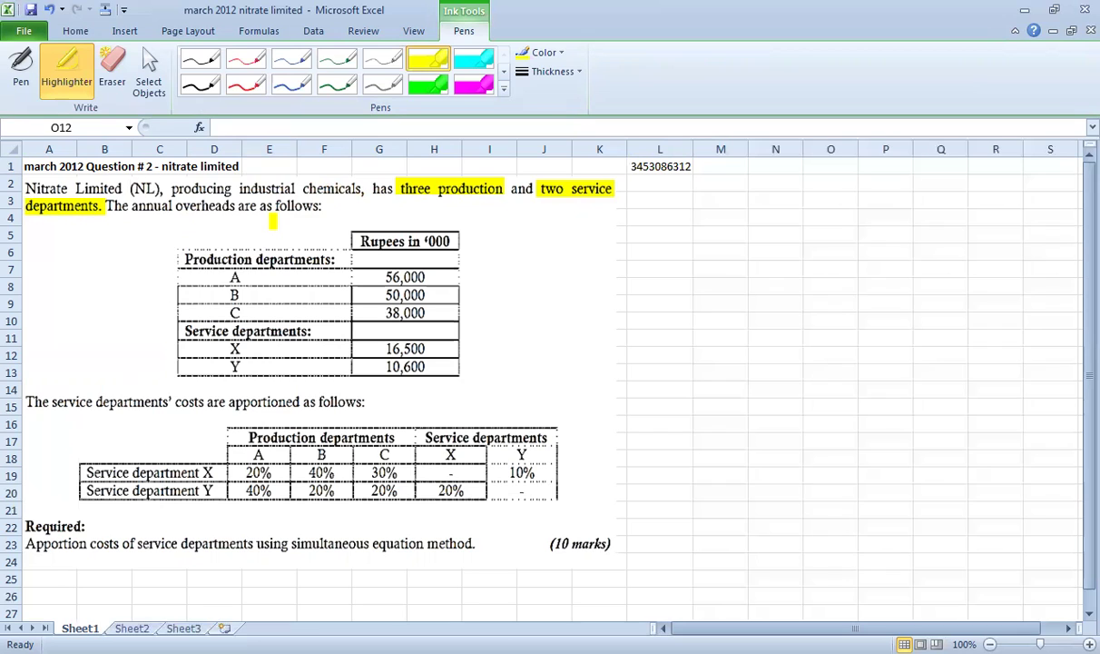
{"action": "mouse_move", "coordinate": [180, 259]}
{"action": "left_mouse_down"}
{"action": "mouse_move", "coordinate": [334, 260]}
{"action": "mouse_move", "coordinate": [329, 316]}
{"action": "left_mouse_up"}
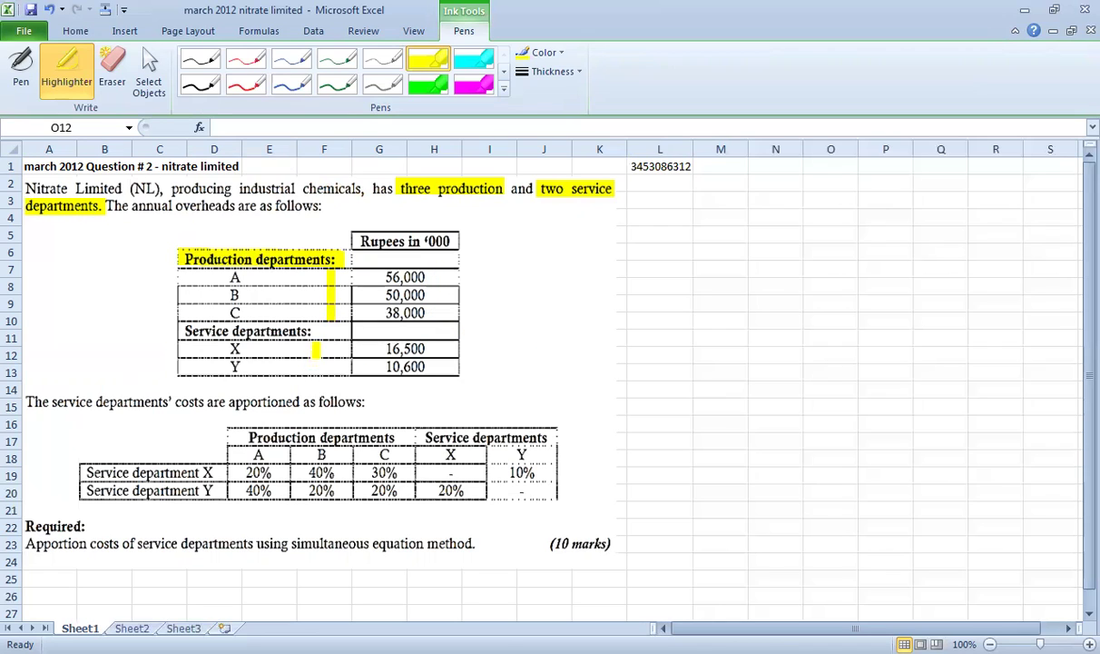
- Highlight the overhead rows, the apportionment sentence and the table's department headings in yellow
{"action": "left_click_drag", "start_coordinate": [321, 341], "coordinate": [322, 370]}
{"action": "left_click_drag", "start_coordinate": [28, 425], "coordinate": [363, 424]}
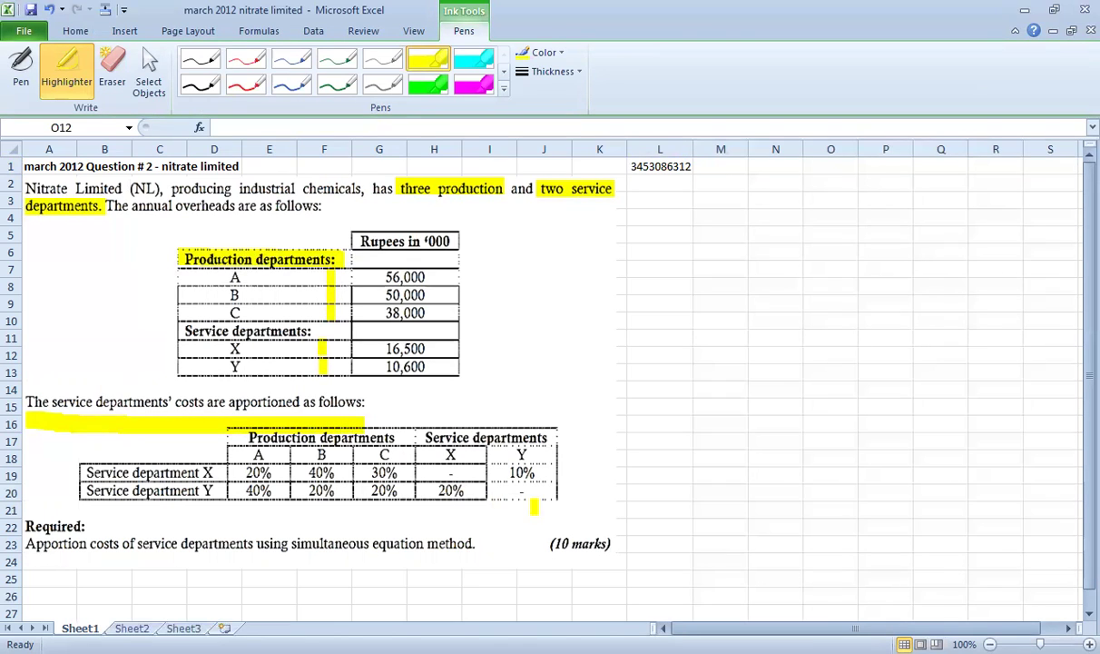
{"action": "left_click_drag", "start_coordinate": [242, 440], "coordinate": [548, 439]}
{"action": "left_click_drag", "start_coordinate": [79, 472], "coordinate": [212, 472]}
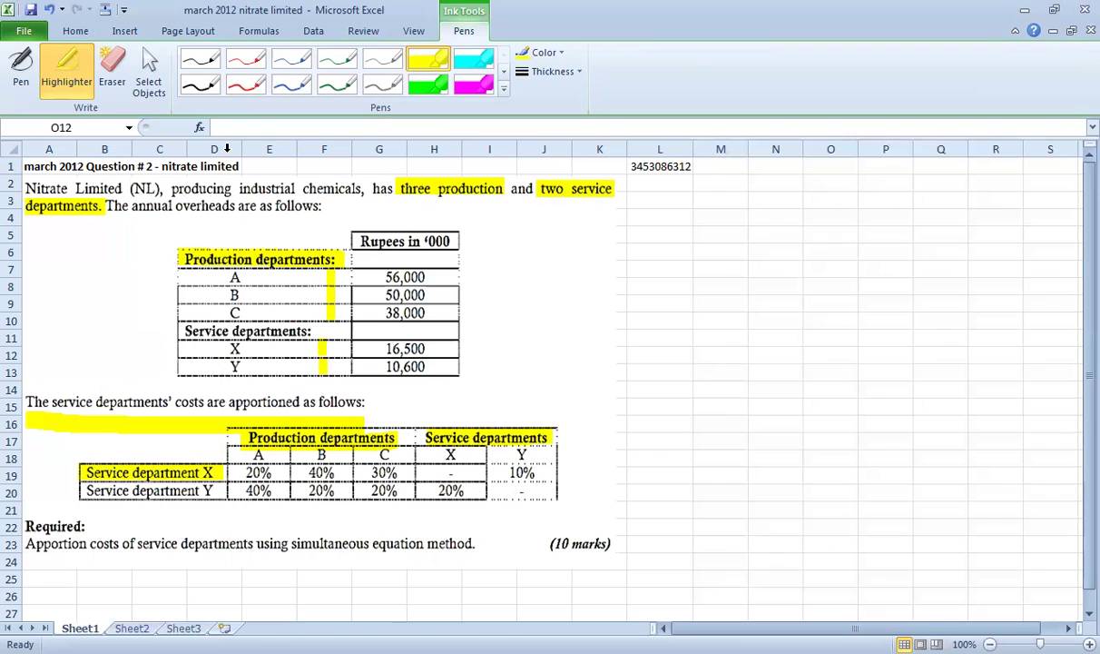
{"action": "left_click", "coordinate": [241, 96]}
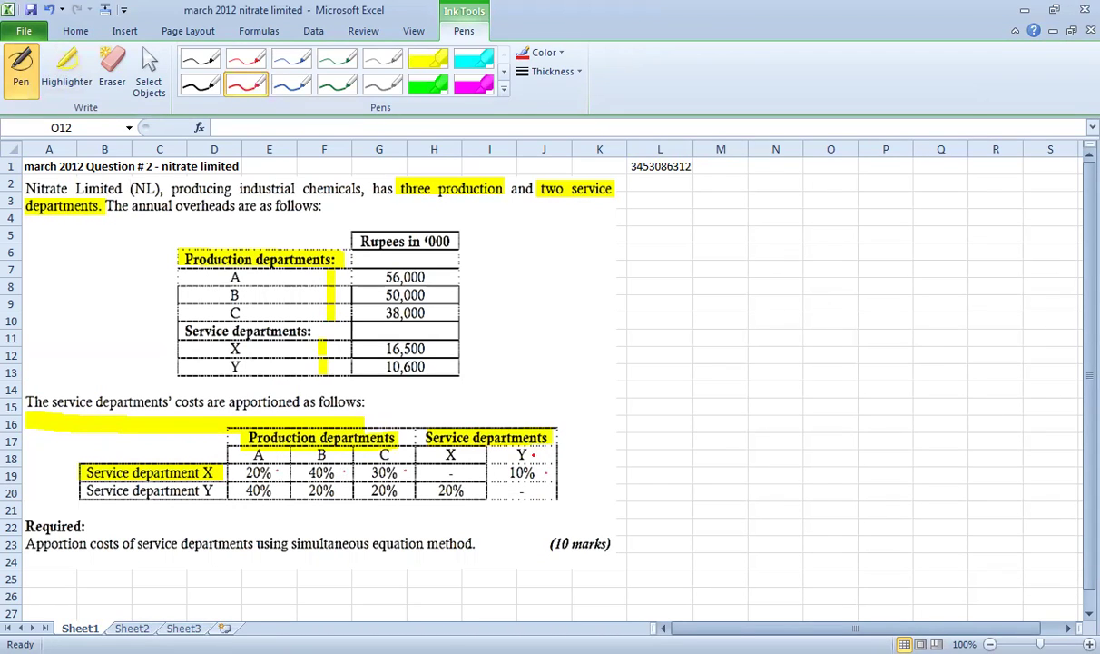
- Label X 'Main.' and Y 'Canteen' in red, and highlight Service department Y in green
{"action": "mouse_move", "coordinate": [463, 448]}
{"action": "left_mouse_down"}
{"action": "mouse_move", "coordinate": [504, 393]}
{"action": "mouse_move", "coordinate": [536, 381]}
{"action": "left_mouse_up"}
{"action": "left_click", "coordinate": [427, 85]}
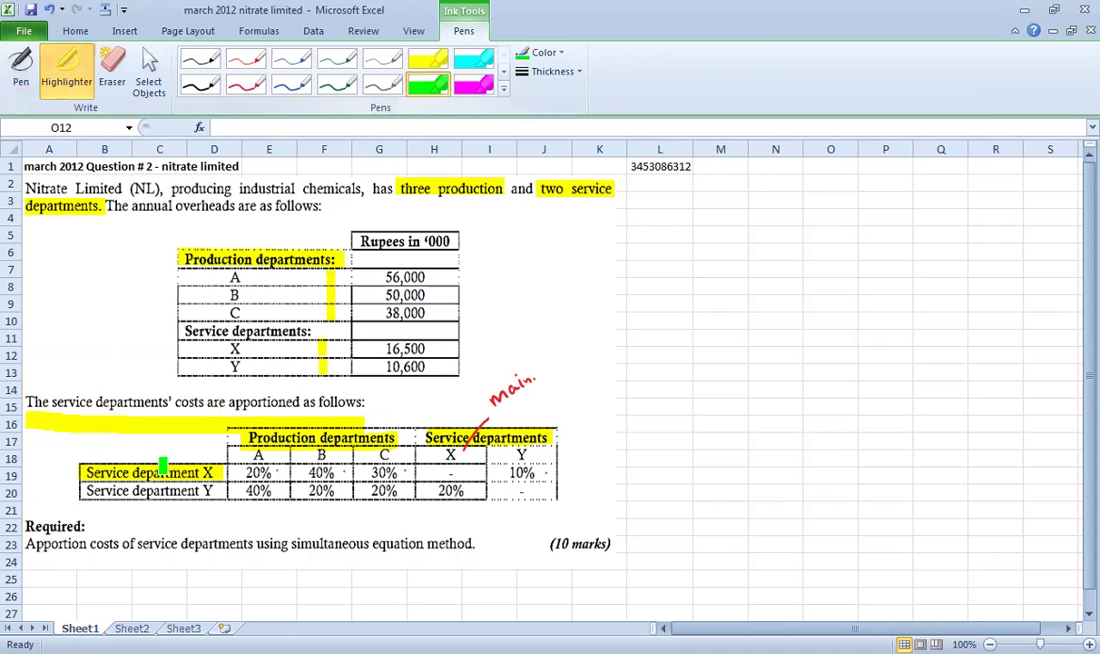
{"action": "left_click_drag", "start_coordinate": [88, 493], "coordinate": [245, 490]}
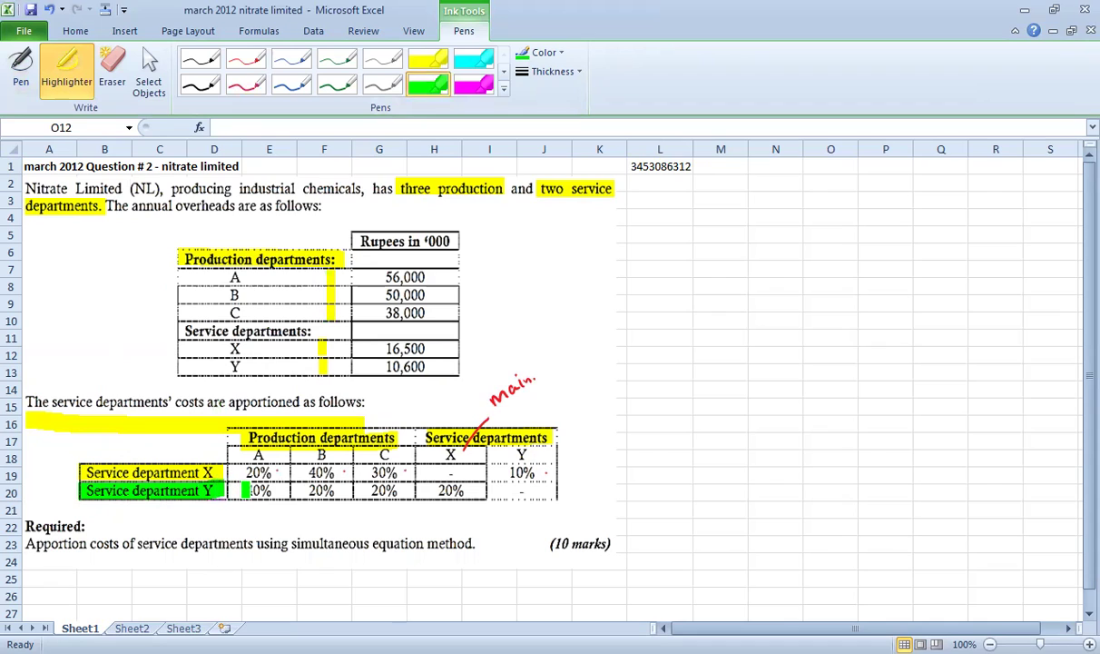
{"action": "left_click", "coordinate": [246, 85]}
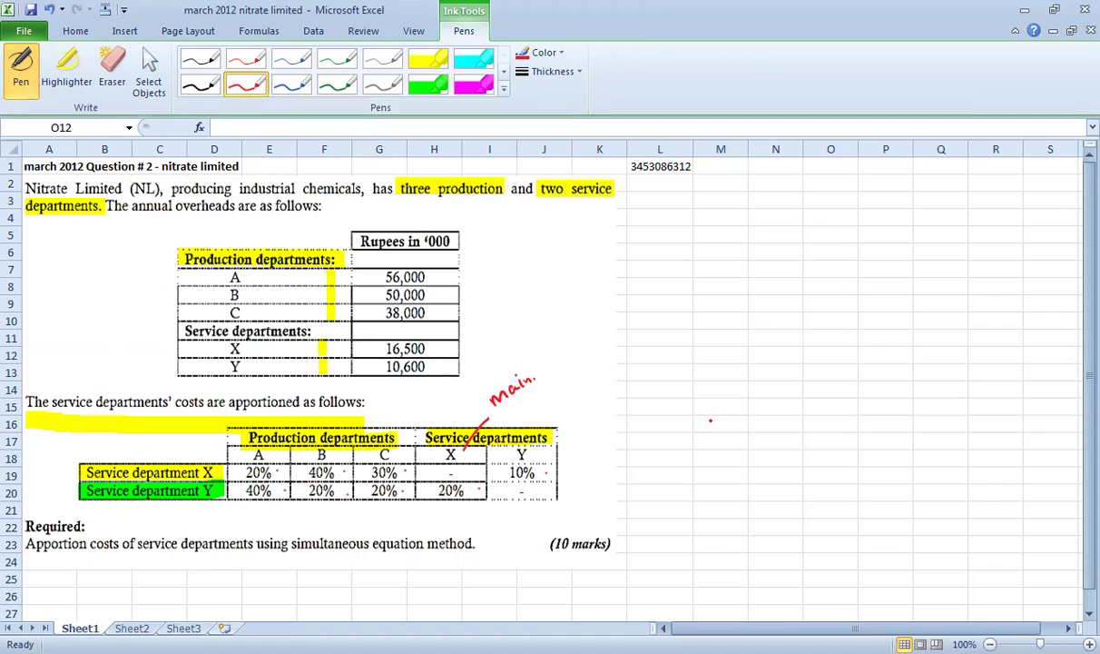
{"action": "left_click_drag", "start_coordinate": [555, 417], "coordinate": [539, 445]}
{"action": "mouse_move", "coordinate": [559, 393]}
{"action": "left_mouse_down"}
{"action": "mouse_move", "coordinate": [559, 410]}
{"action": "mouse_move", "coordinate": [606, 383]}
{"action": "left_mouse_up"}
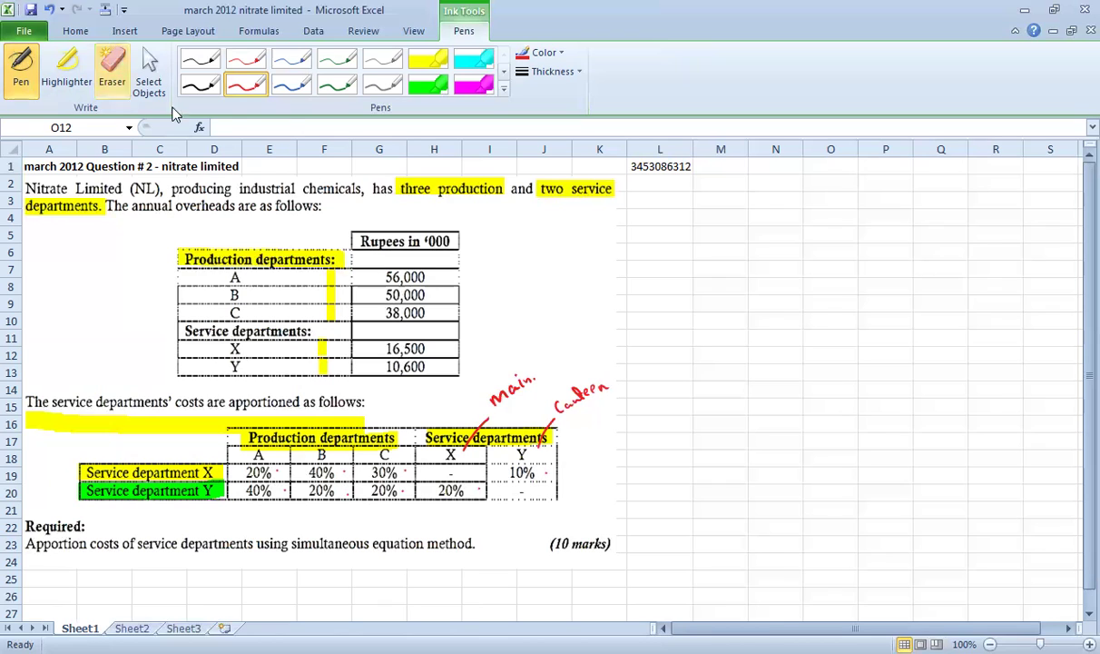
- Draw blue brackets on both sides of the apportionment table
{"action": "left_click", "coordinate": [292, 88]}
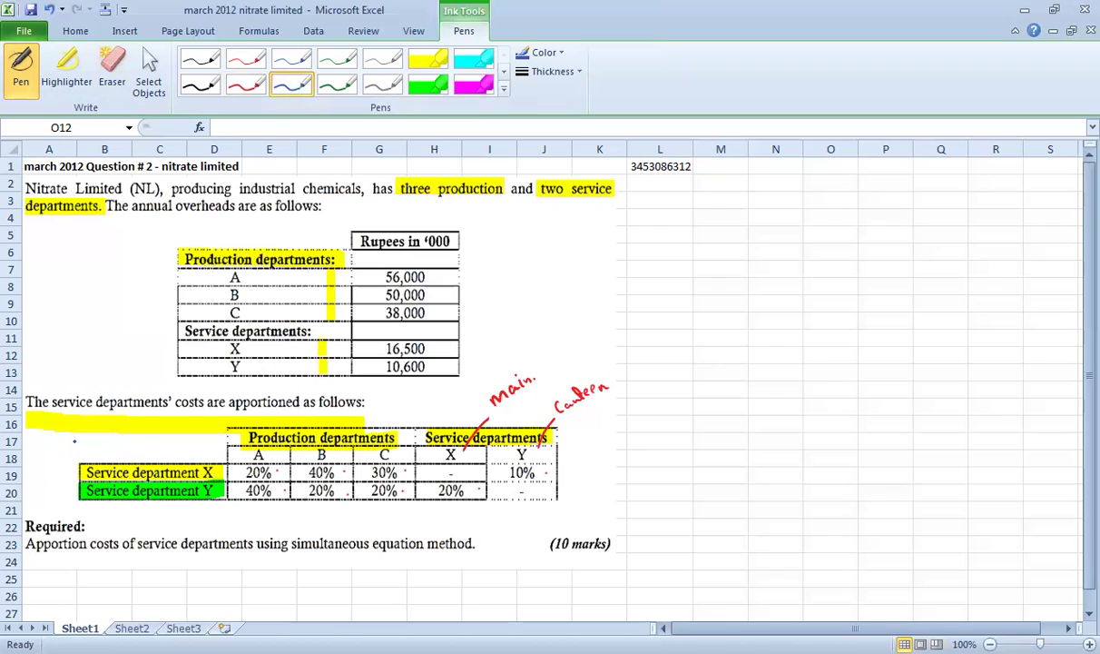
{"action": "mouse_move", "coordinate": [70, 434]}
{"action": "left_mouse_down"}
{"action": "mouse_move", "coordinate": [70, 518]}
{"action": "mouse_move", "coordinate": [88, 520]}
{"action": "left_mouse_up"}
{"action": "mouse_move", "coordinate": [560, 422]}
{"action": "left_mouse_down"}
{"action": "mouse_move", "coordinate": [570, 482]}
{"action": "mouse_move", "coordinate": [549, 509]}
{"action": "left_mouse_up"}
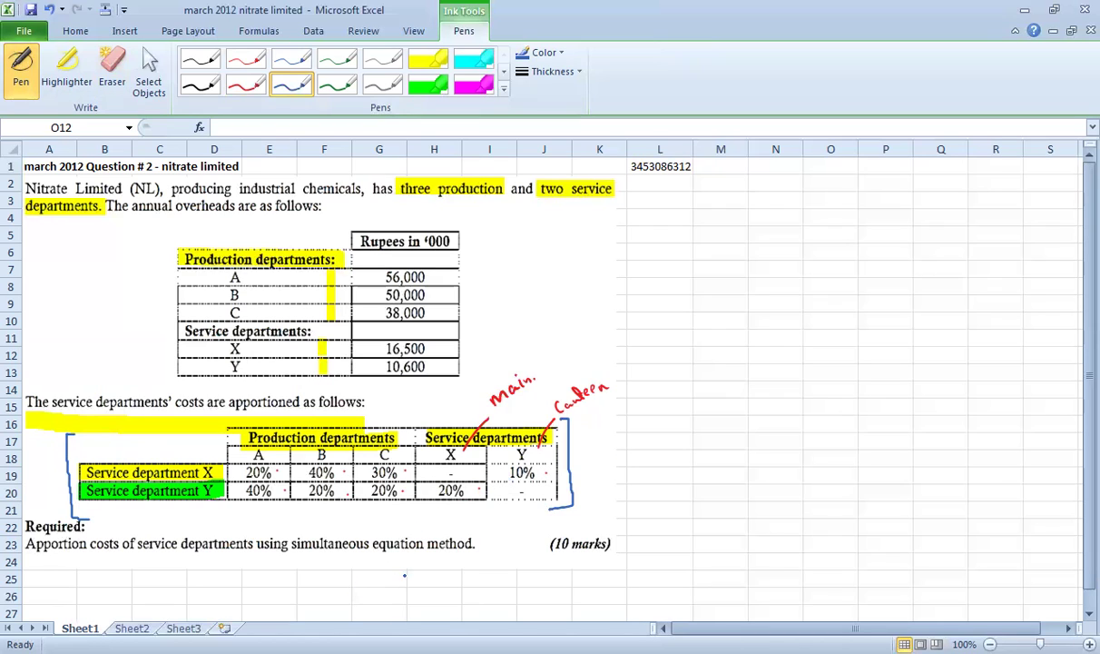
- Underline the requirement sentence in blue and highlight 'simultaneous equation method.' in green
{"action": "left_click_drag", "start_coordinate": [27, 554], "coordinate": [483, 558]}
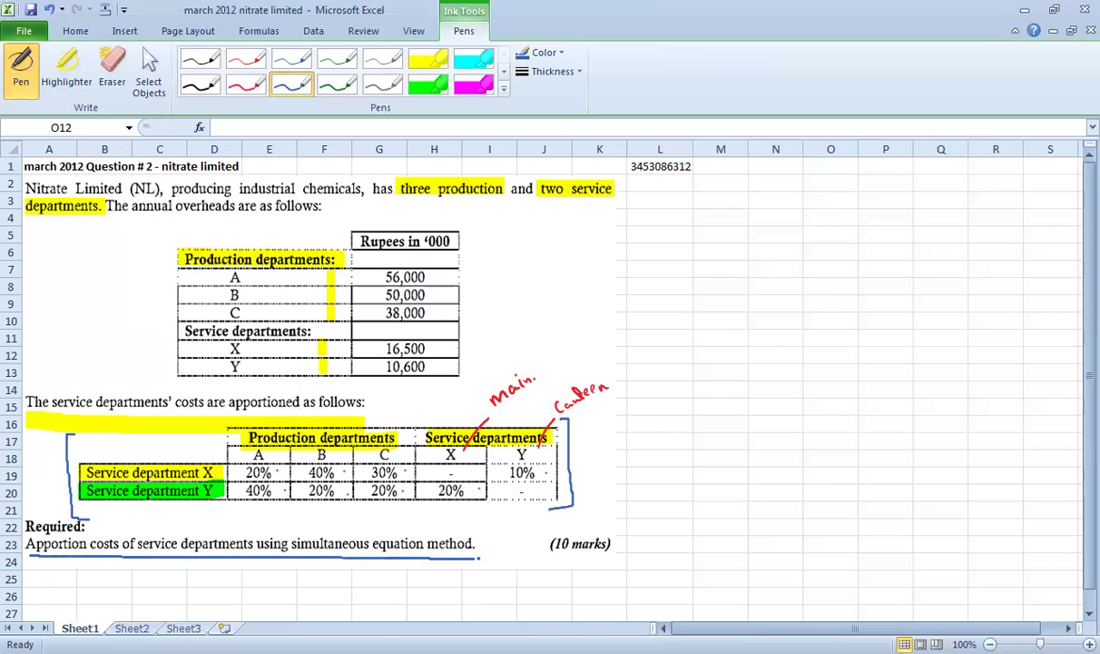
{"action": "left_click", "coordinate": [428, 85]}
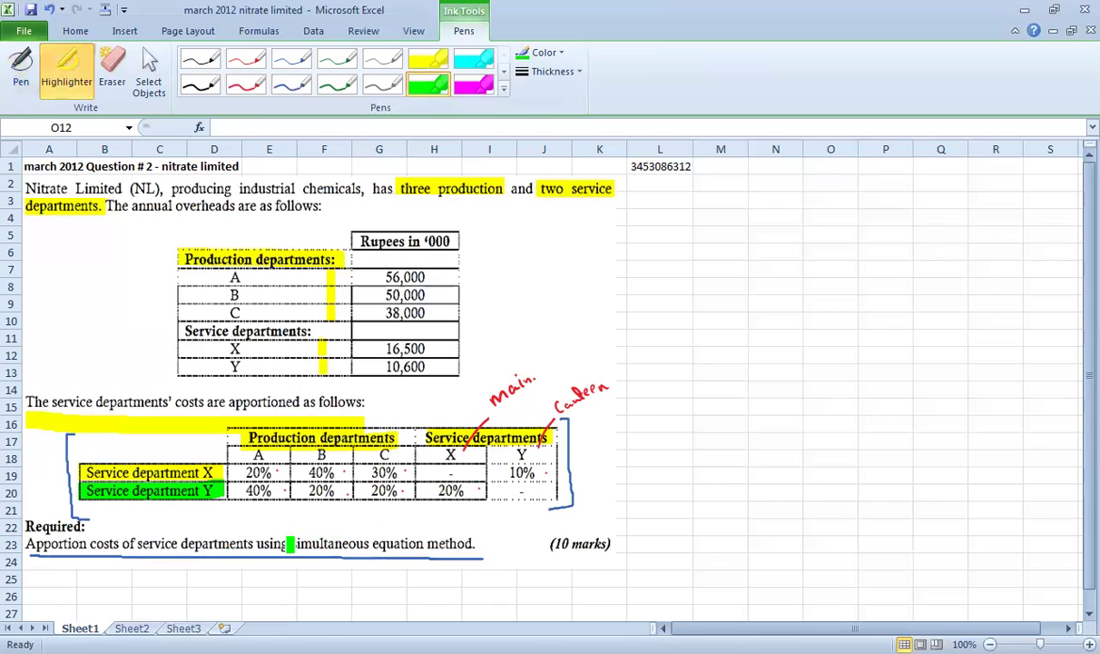
{"action": "left_click_drag", "start_coordinate": [288, 543], "coordinate": [486, 543]}
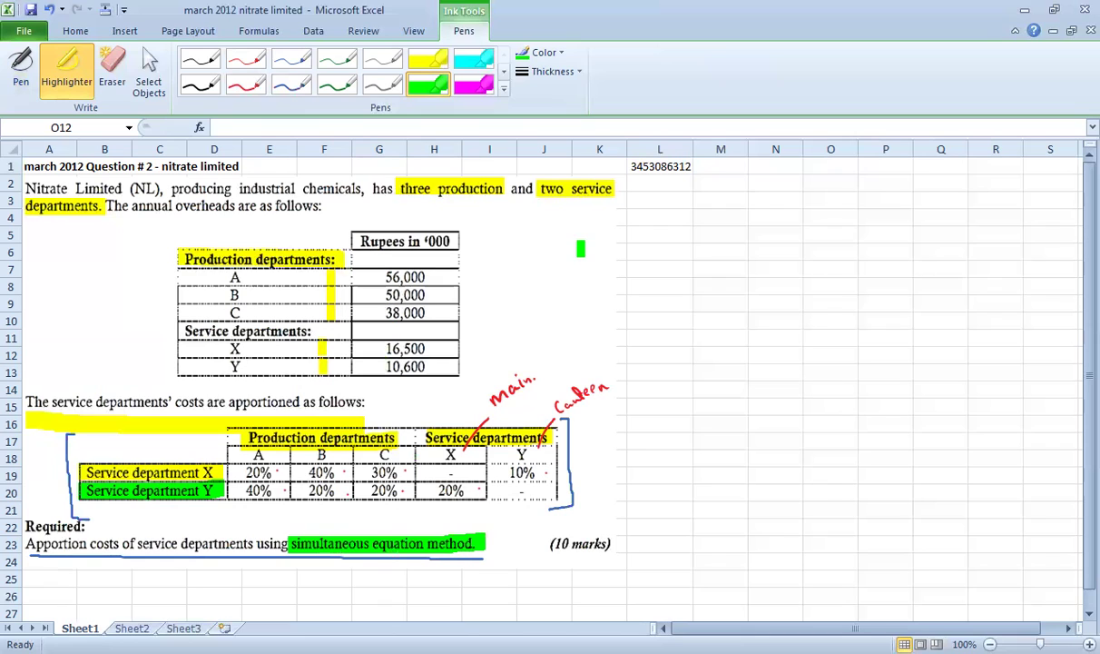
- Add a red tick beside the requirement and write an underlined 'R.D.M.' note
{"action": "left_click", "coordinate": [21, 69]}
{"action": "left_click", "coordinate": [246, 84]}
{"action": "left_click_drag", "start_coordinate": [487, 541], "coordinate": [527, 514]}
{"action": "mouse_move", "coordinate": [484, 574]}
{"action": "left_mouse_down"}
{"action": "mouse_move", "coordinate": [482, 595]}
{"action": "mouse_move", "coordinate": [551, 574]}
{"action": "left_mouse_up"}
{"action": "left_click", "coordinate": [502, 588]}
{"action": "left_click", "coordinate": [522, 588]}
{"action": "left_click", "coordinate": [538, 565]}
{"action": "left_click_drag", "start_coordinate": [495, 595], "coordinate": [549, 581]}
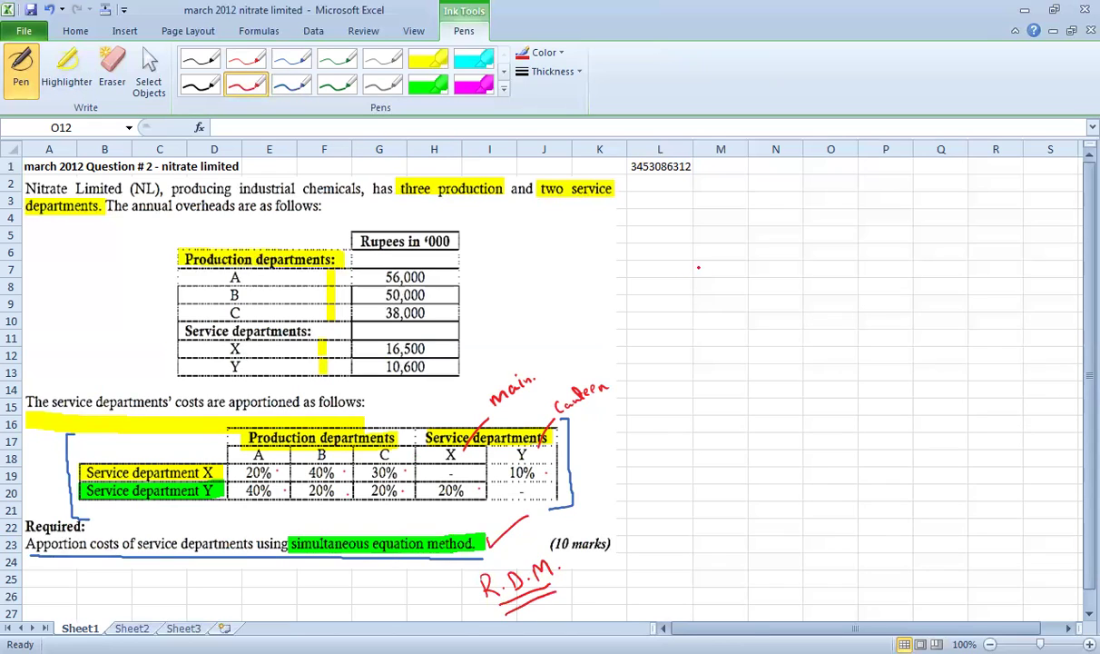
- Stop inking and select M3:O3 for the table heading
{"action": "key", "text": "Escape"}
{"action": "left_click", "coordinate": [719, 200]}
{"action": "left_click_drag", "start_coordinate": [719, 200], "coordinate": [831, 201]}
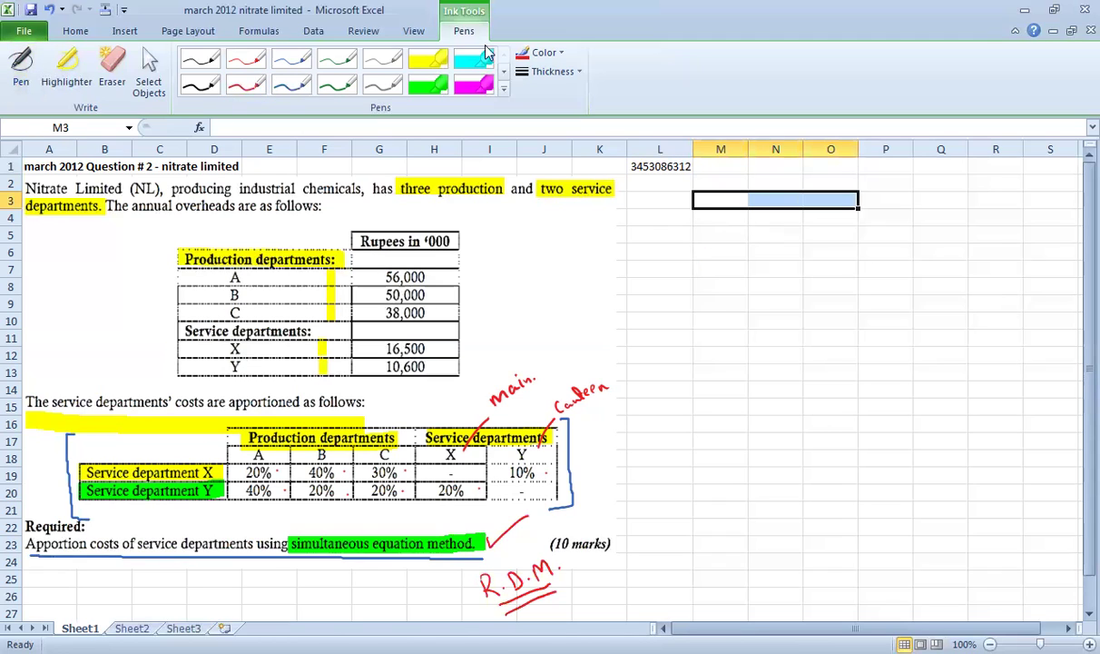
- Enter the 'pd' heading in N3 and department labels a, b, c in M4:O4
{"action": "left_click", "coordinate": [775, 320]}
{"action": "left_click", "coordinate": [731, 197]}
{"action": "left_click", "coordinate": [771, 200]}
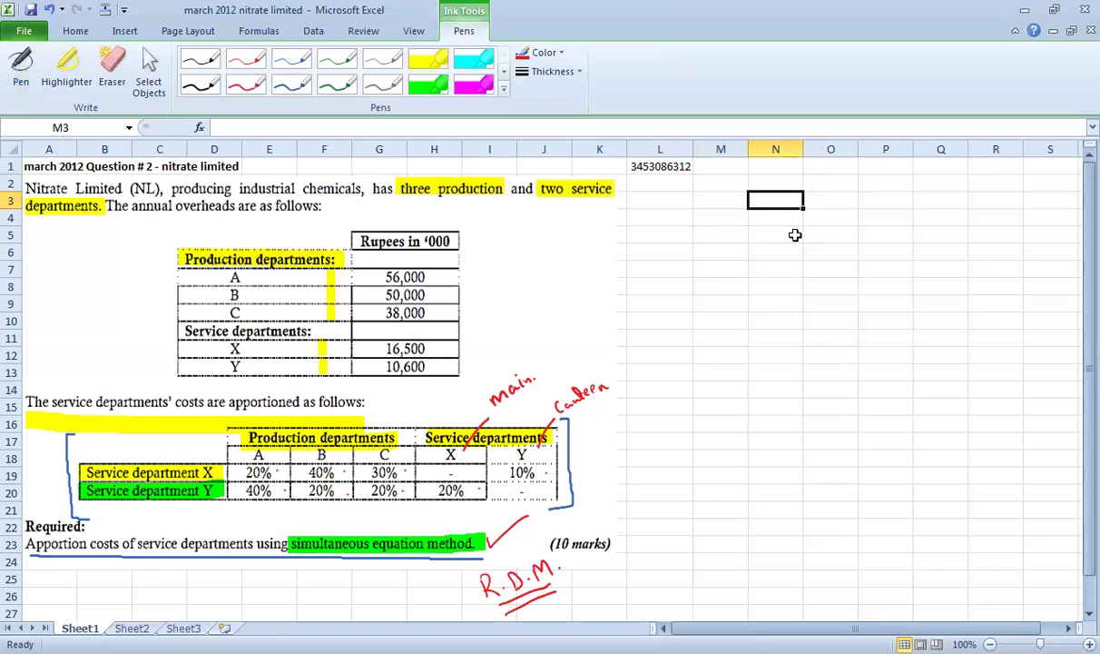
{"action": "type", "text": "pd"}
{"action": "key", "text": "Return"}
{"action": "key", "text": "Left"}
{"action": "type", "text": "a"}
{"action": "key", "text": "Tab"}
{"action": "type", "text": "b"}
{"action": "key", "text": "Tab"}
{"action": "type", "text": "c"}
{"action": "key", "text": "Tab"}
- Enter the 'sd' heading in Q3 and service labels x, y in P4:Q4
{"action": "key", "text": "Up"}
{"action": "key", "text": "Right"}
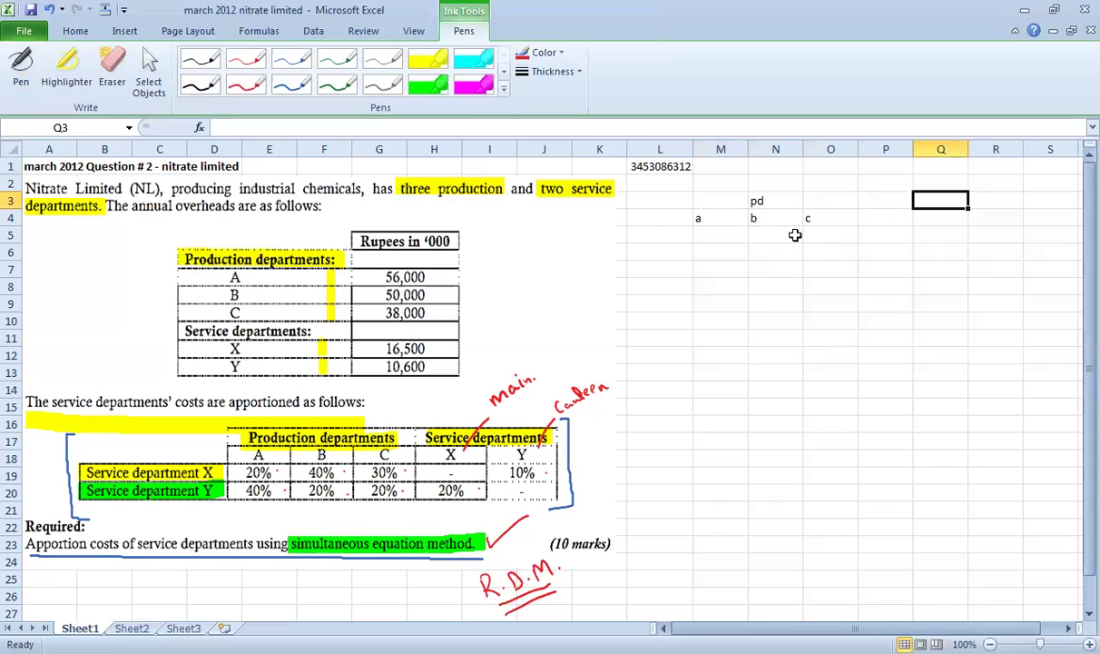
{"action": "type", "text": "sd"}
{"action": "key", "text": "Return"}
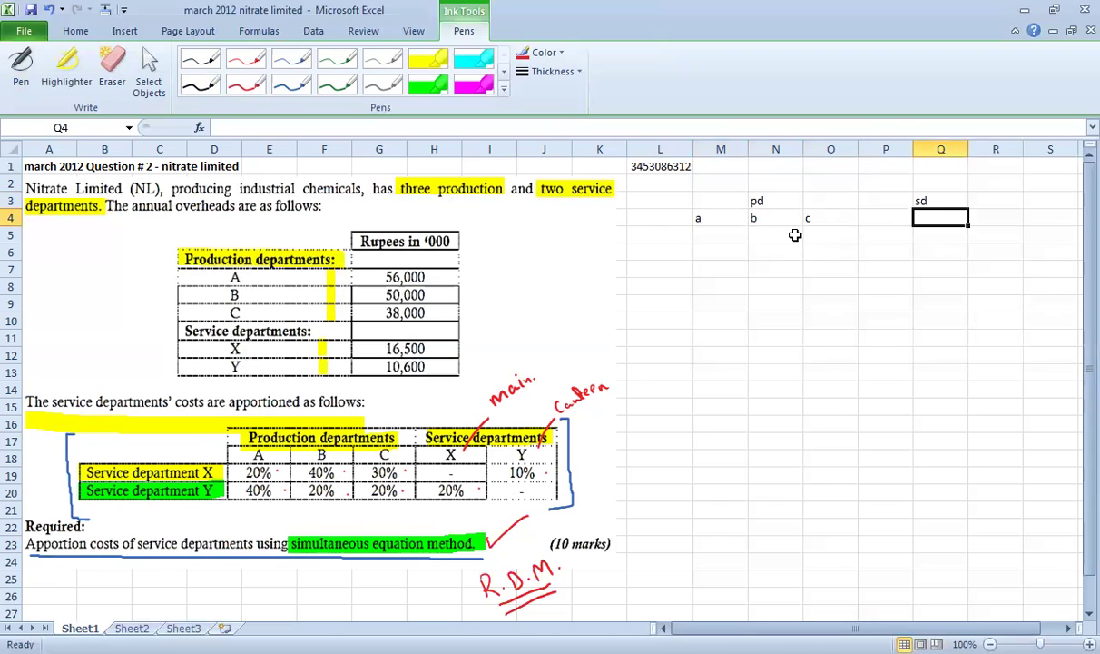
{"action": "key", "text": "Left"}
{"action": "type", "text": "x"}
{"action": "key", "text": "Tab"}
{"action": "type", "text": "y"}
{"action": "key", "text": "Return"}
- Enter overheads 56000, 50000, 38000, 16500 and 10600 in row 5, then select M3:Q5
{"action": "key", "text": "Left"}
{"action": "key", "text": "Left"}
{"action": "key", "text": "Left"}
{"action": "key", "text": "Left"}
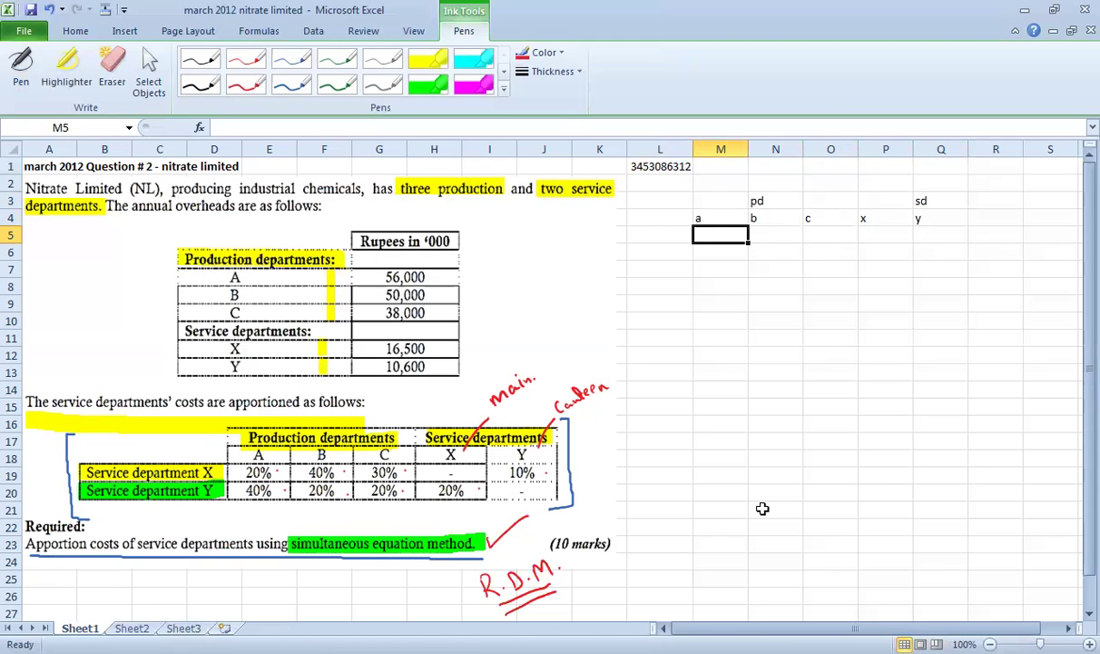
{"action": "type", "text": "56000"}
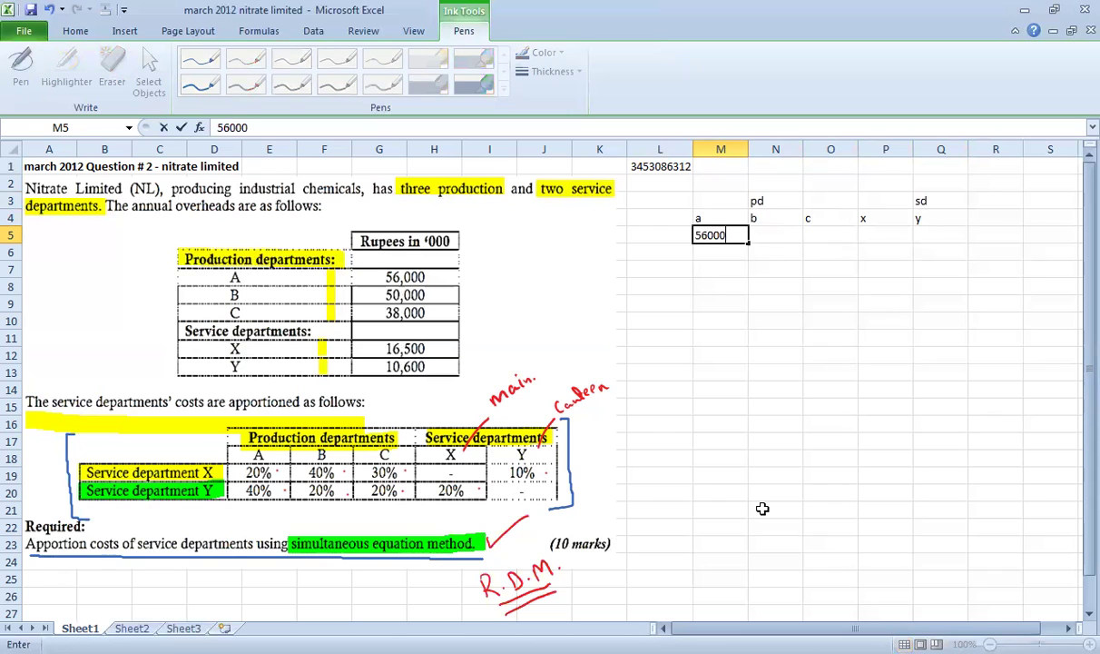
{"action": "key", "text": "Tab"}
{"action": "type", "text": "50000"}
{"action": "key", "text": "Tab"}
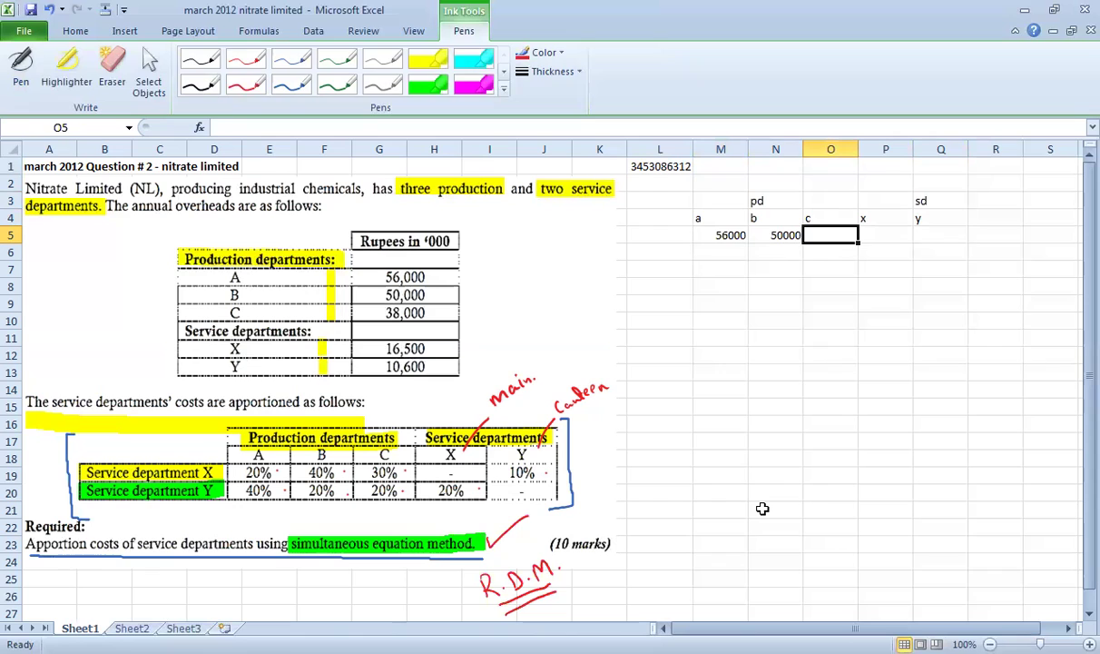
{"action": "type", "text": "38000"}
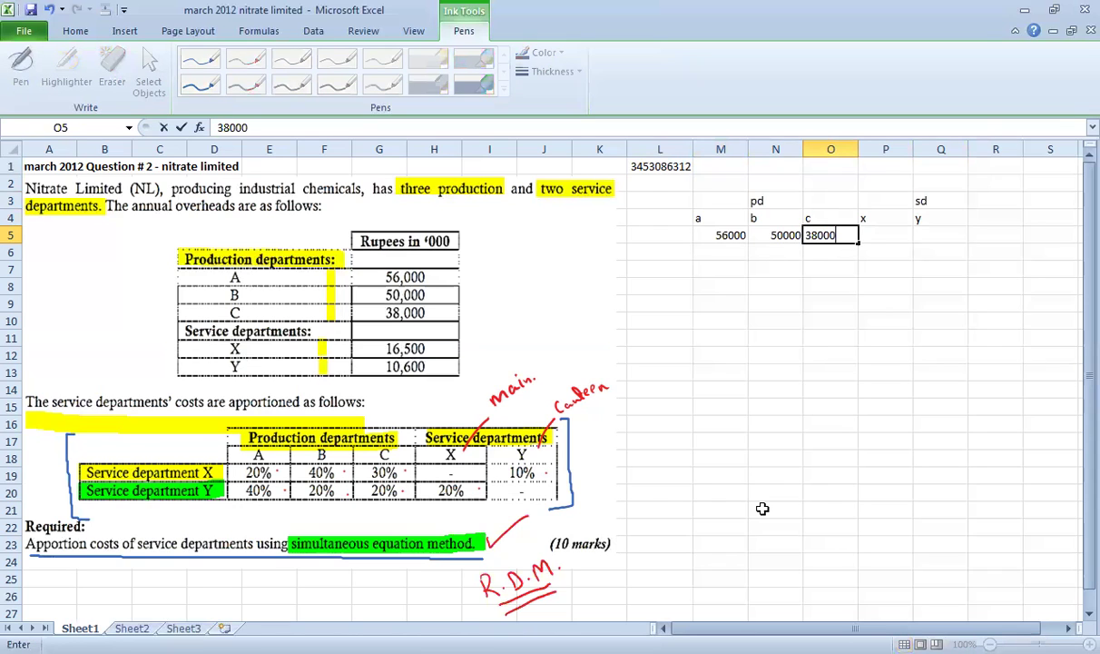
{"action": "key", "text": "Tab"}
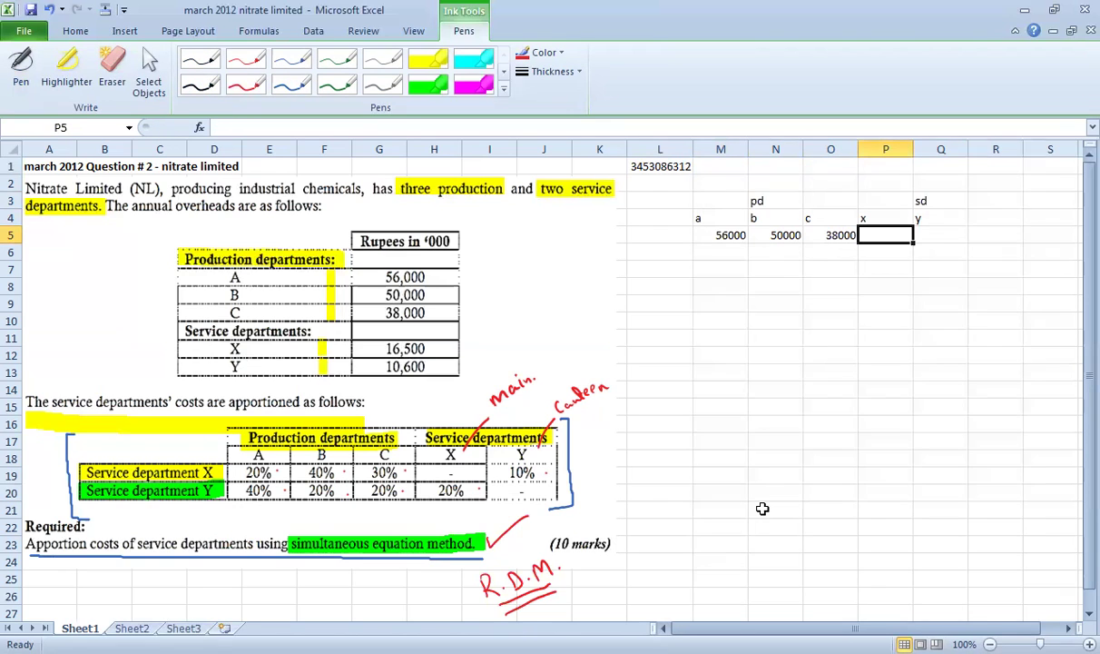
{"action": "type", "text": "16500"}
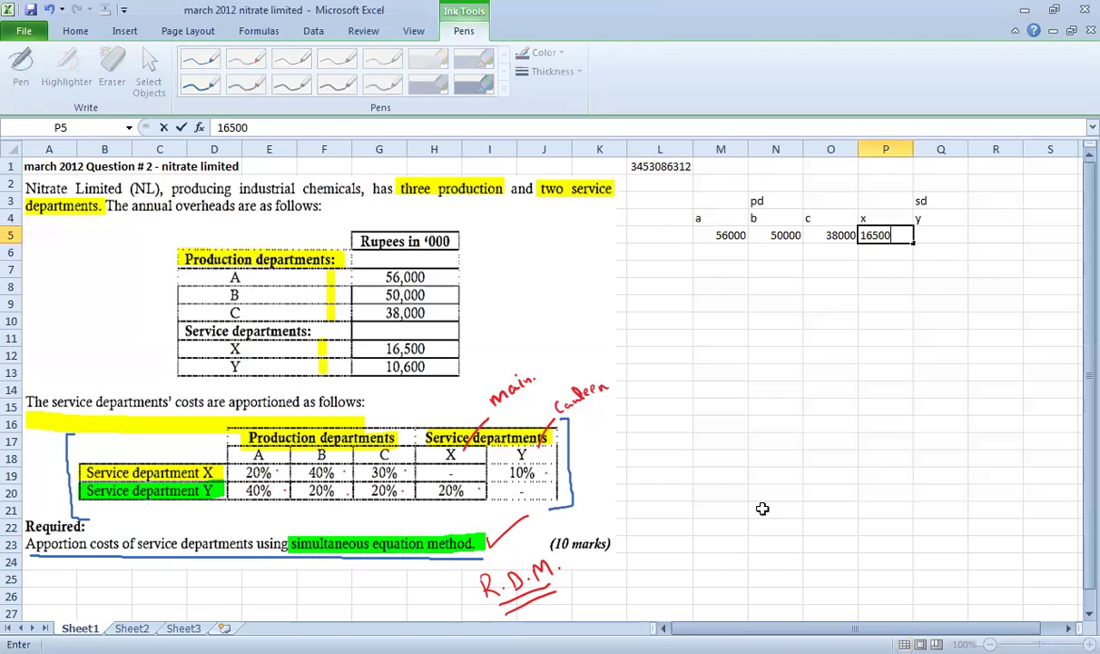
{"action": "key", "text": "Tab"}
{"action": "type", "text": "10600"}
{"action": "key", "text": "Return"}
{"action": "left_click_drag", "start_coordinate": [704, 200], "coordinate": [935, 229]}
- Centre the contents of the overheads table
{"action": "left_click", "coordinate": [64, 30]}
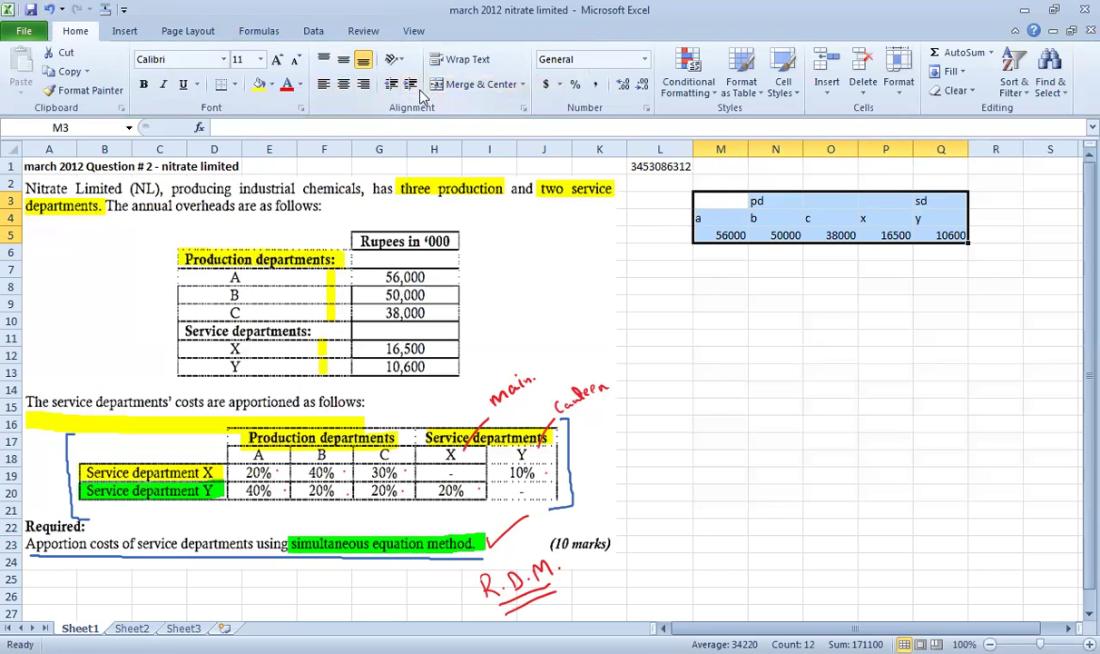
{"action": "left_click", "coordinate": [343, 84]}
{"action": "left_click", "coordinate": [780, 281]}
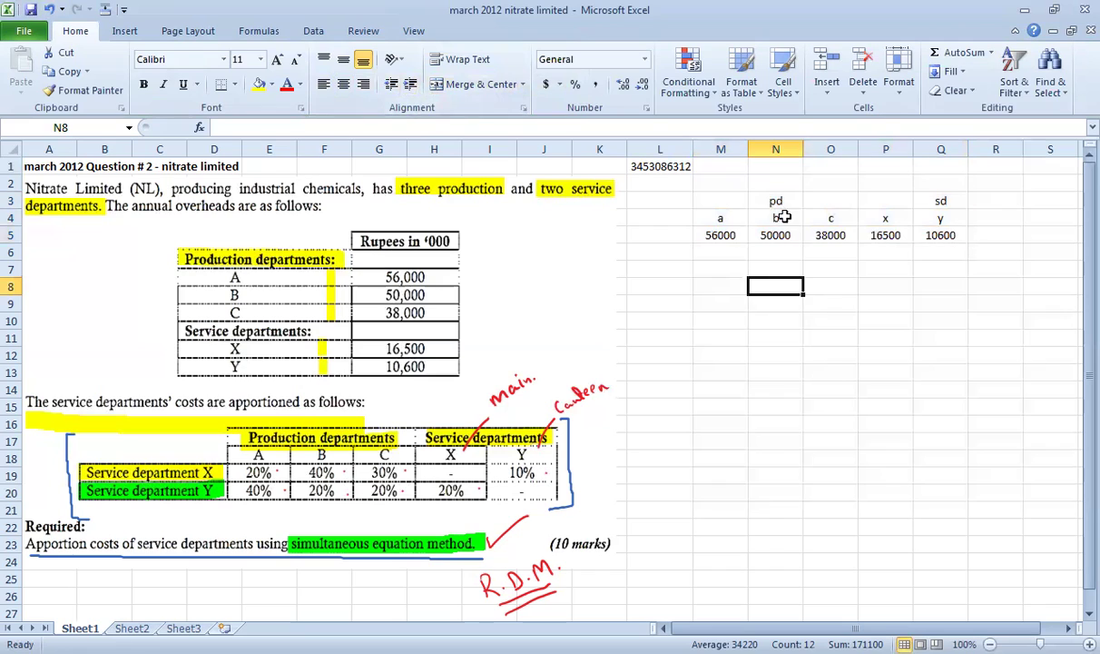
{"action": "left_click", "coordinate": [776, 200]}
- Label the rows 'all and app.' in L5 and 'reapp.' in L6
{"action": "left_click", "coordinate": [688, 251]}
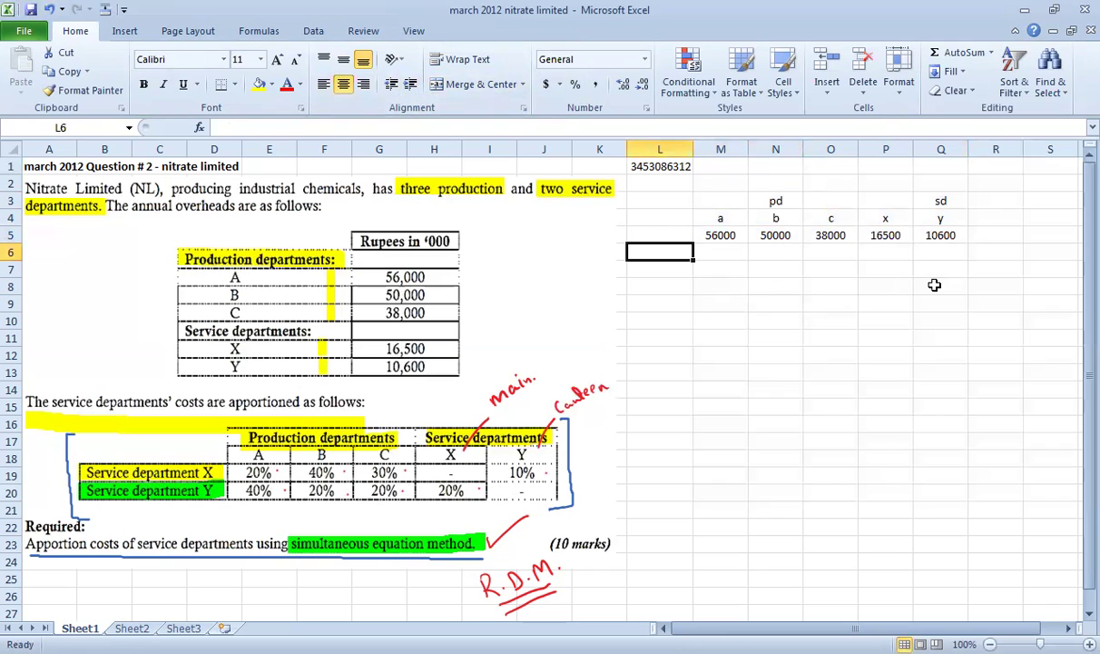
{"action": "key", "text": "Up"}
{"action": "type", "text": "a"}
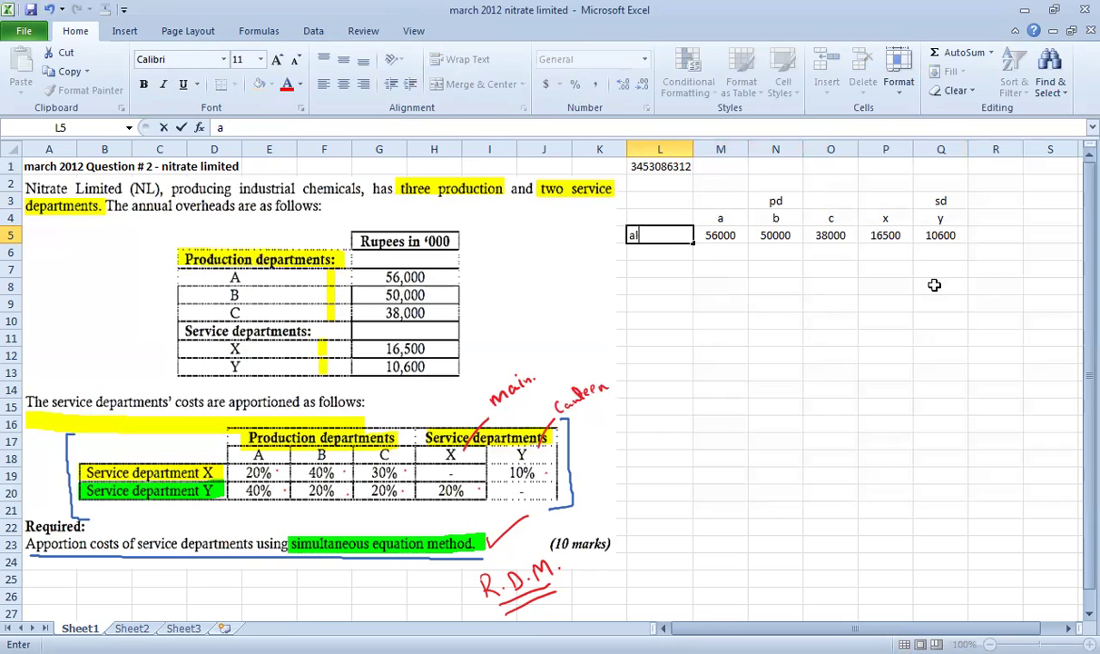
{"action": "type", "text": "ll and a"}
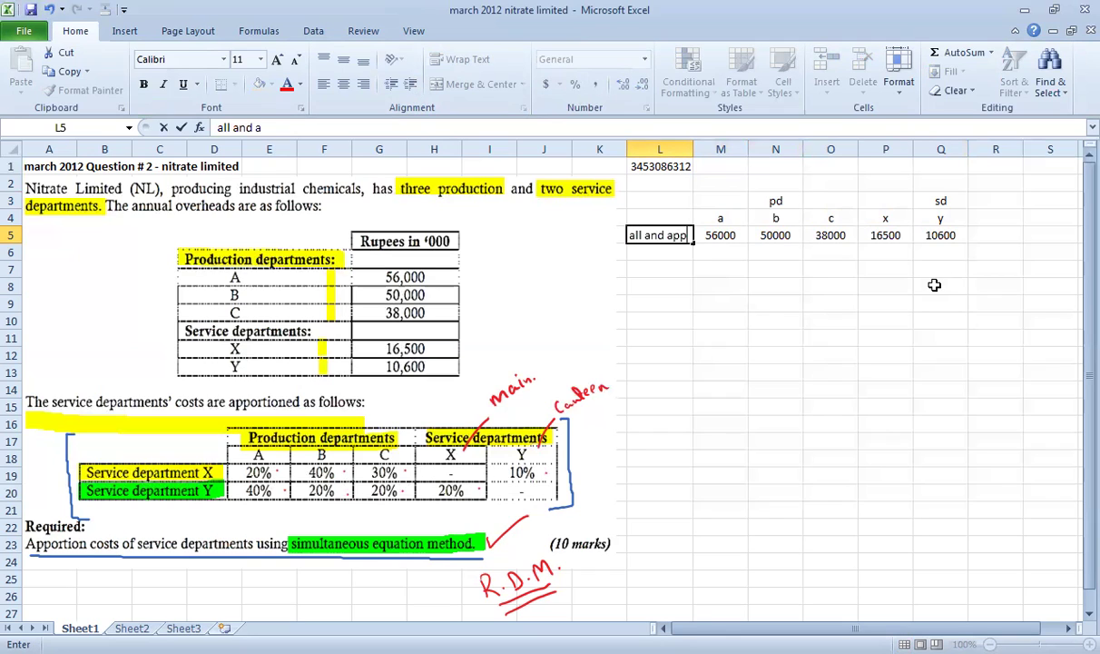
{"action": "type", "text": "pp."}
{"action": "key", "text": "Return"}
{"action": "type", "text": "reapp"}
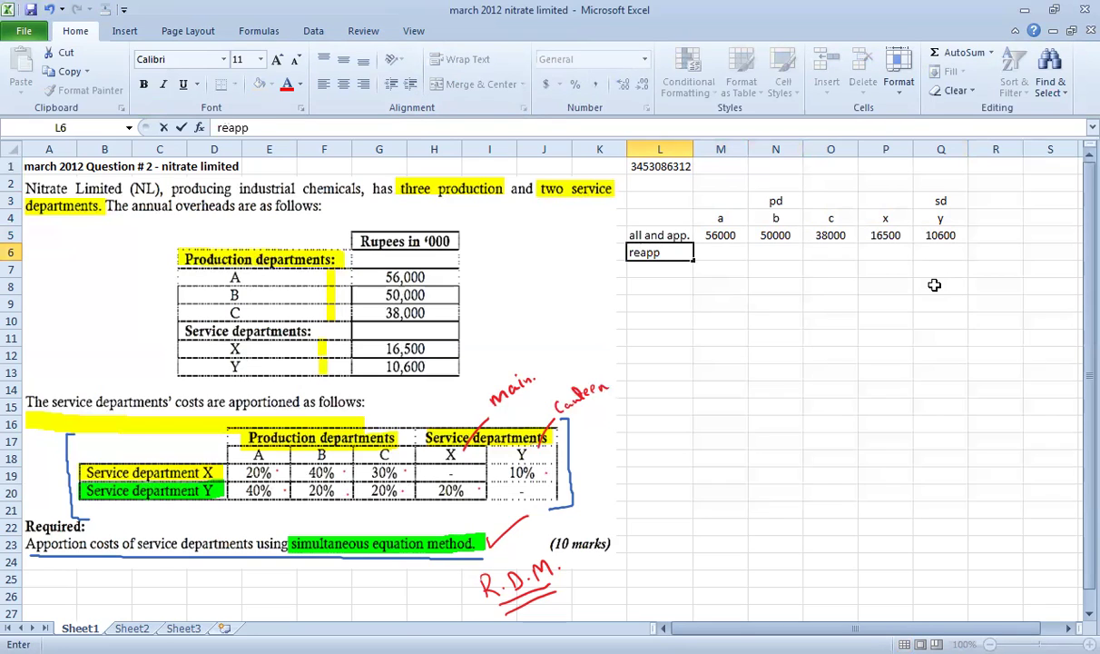
{"action": "key", "text": "Return"}
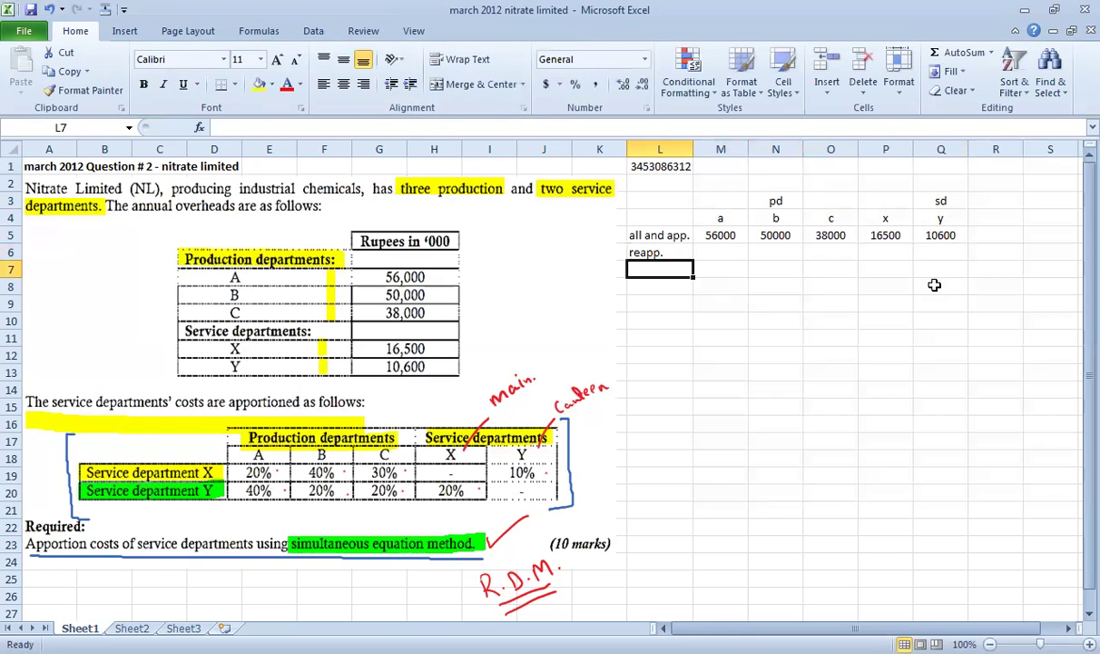
- Review the overhead values 16500, 10600, 56000, 50000 and 38000 in row 5
{"action": "left_click", "coordinate": [867, 235]}
{"action": "left_click", "coordinate": [929, 234]}
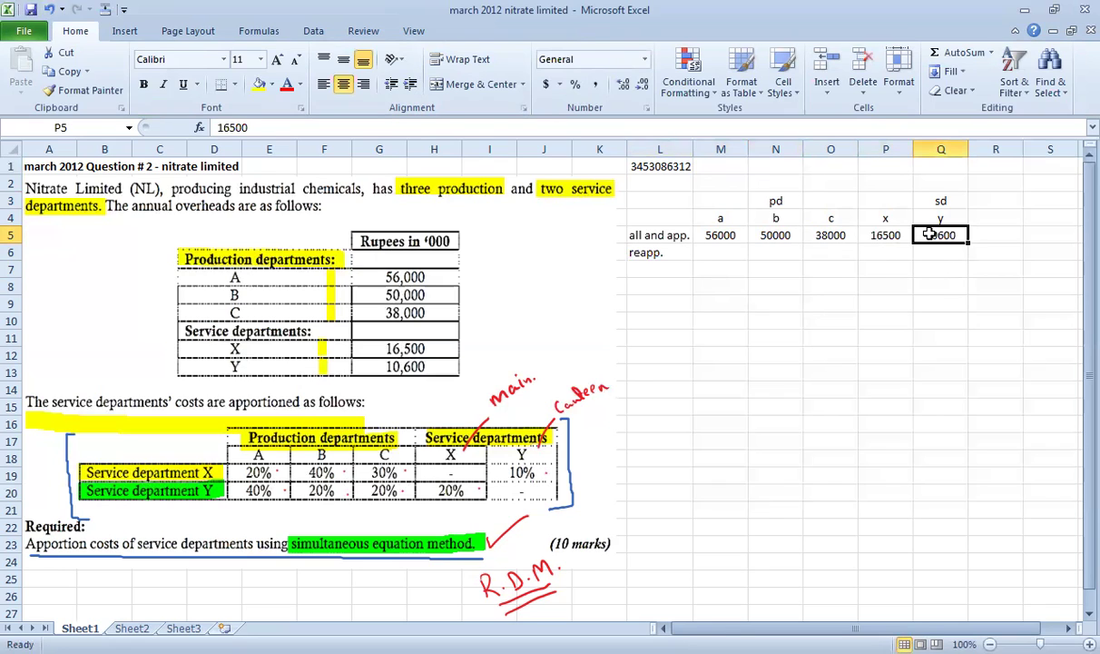
{"action": "left_click", "coordinate": [713, 234]}
{"action": "left_click", "coordinate": [779, 234]}
{"action": "left_click", "coordinate": [823, 236]}
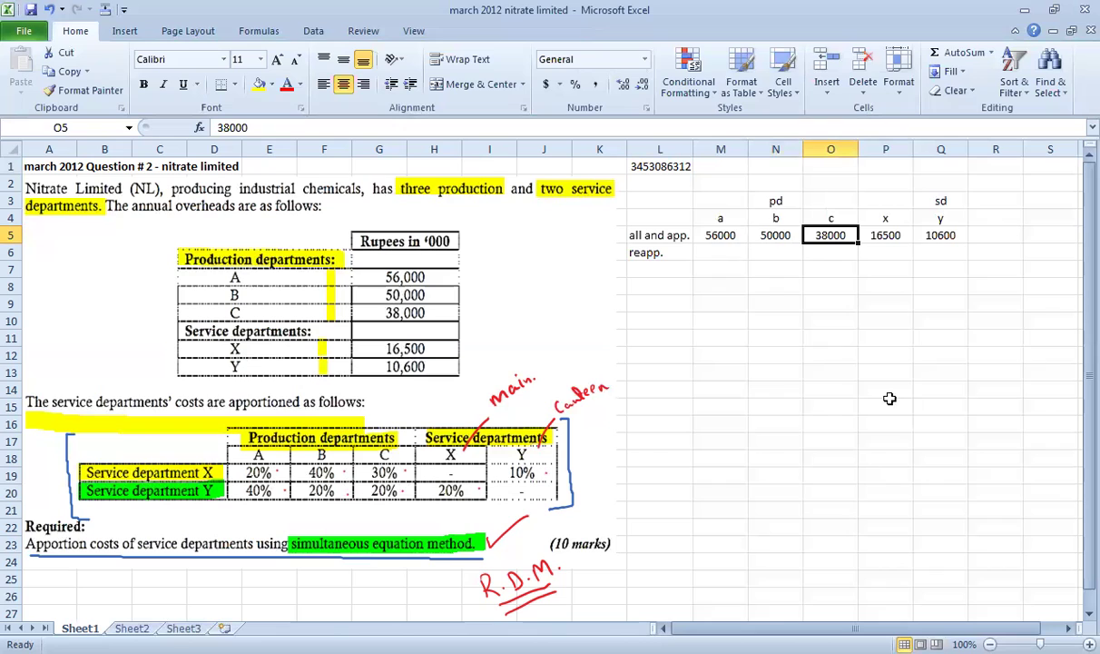
- Type the title 'repeated distribution method' in O2
{"action": "left_click", "coordinate": [819, 184]}
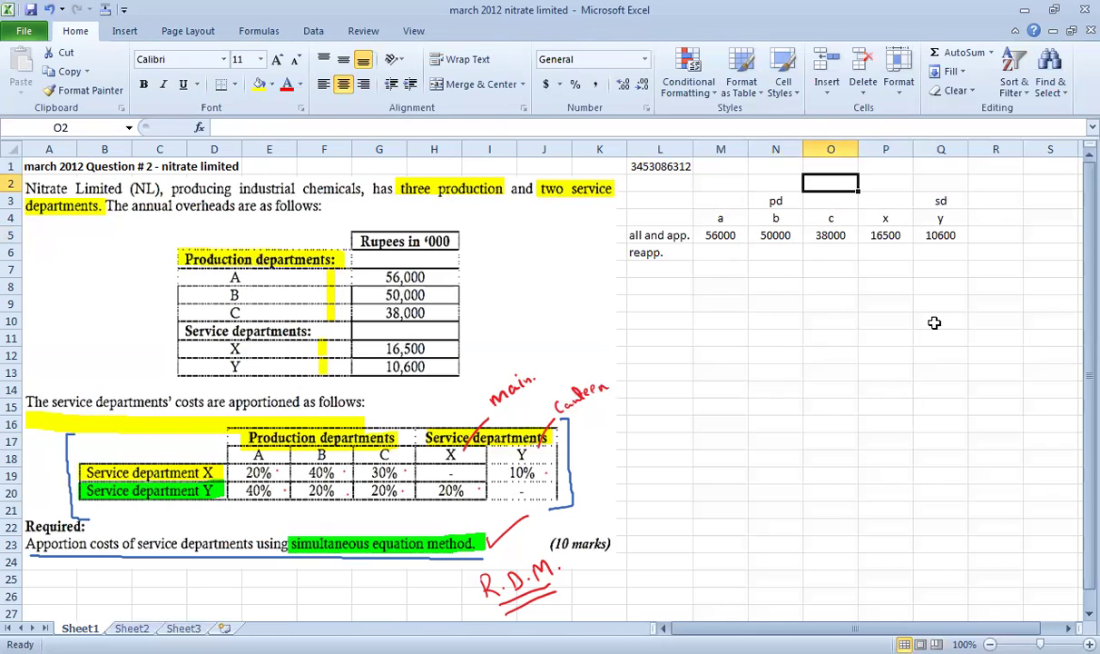
{"action": "type", "text": "repeated"}
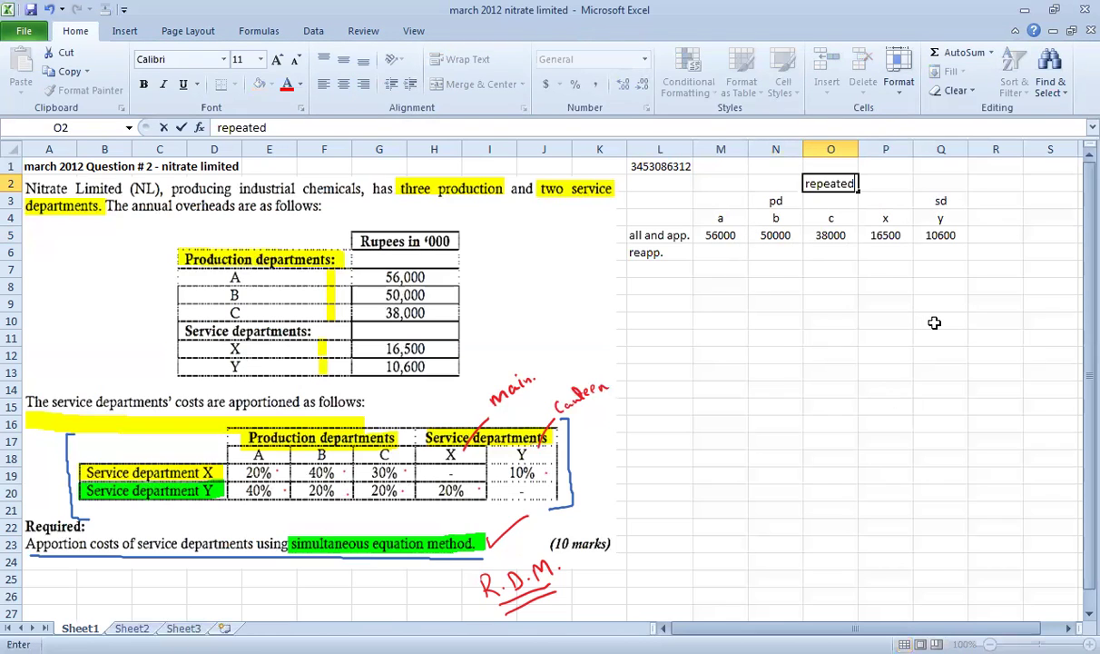
{"action": "type", "text": " distrib"}
{"action": "key", "text": "BackSpace"}
{"action": "type", "text": "ibution method"}
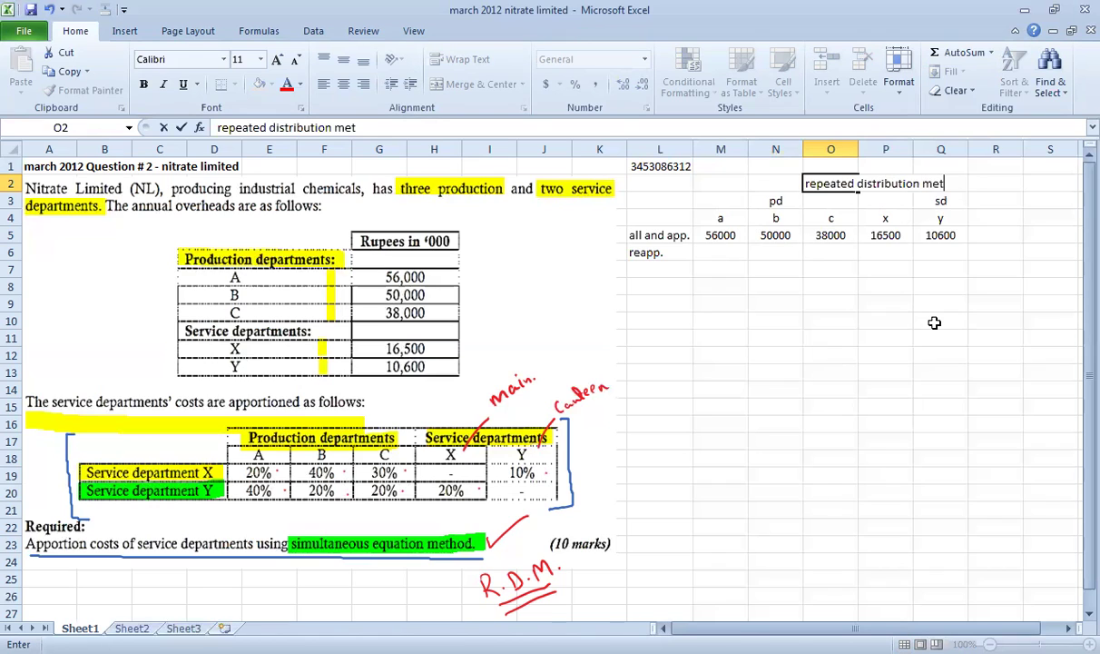
- Confirm the 'repeated distribution method' title and enter -16500 for x in P6
{"action": "key", "text": "Return"}
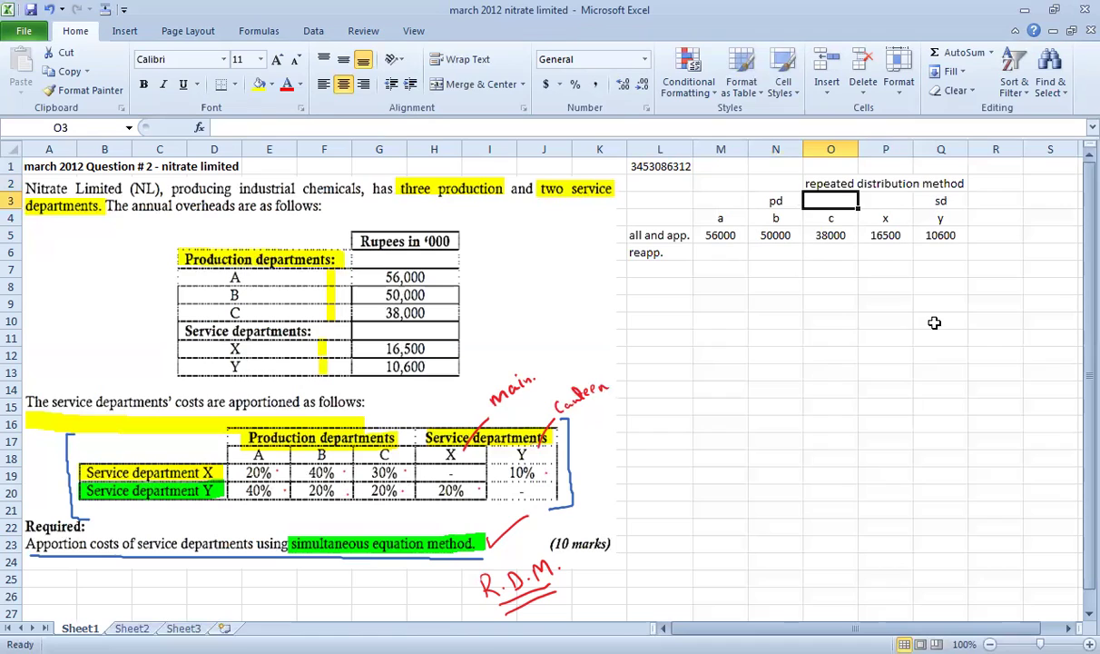
{"action": "key", "text": "Right"}
{"action": "key", "text": "Down"}
{"action": "key", "text": "Down"}
{"action": "key", "text": "Down"}
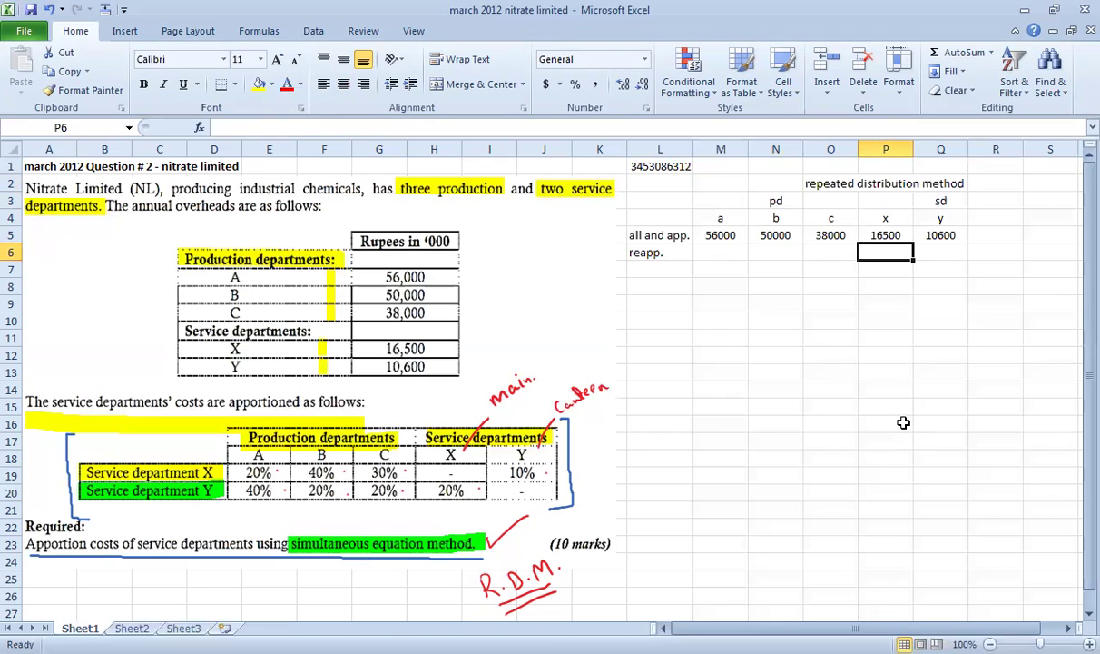
{"action": "type", "text": "-"}
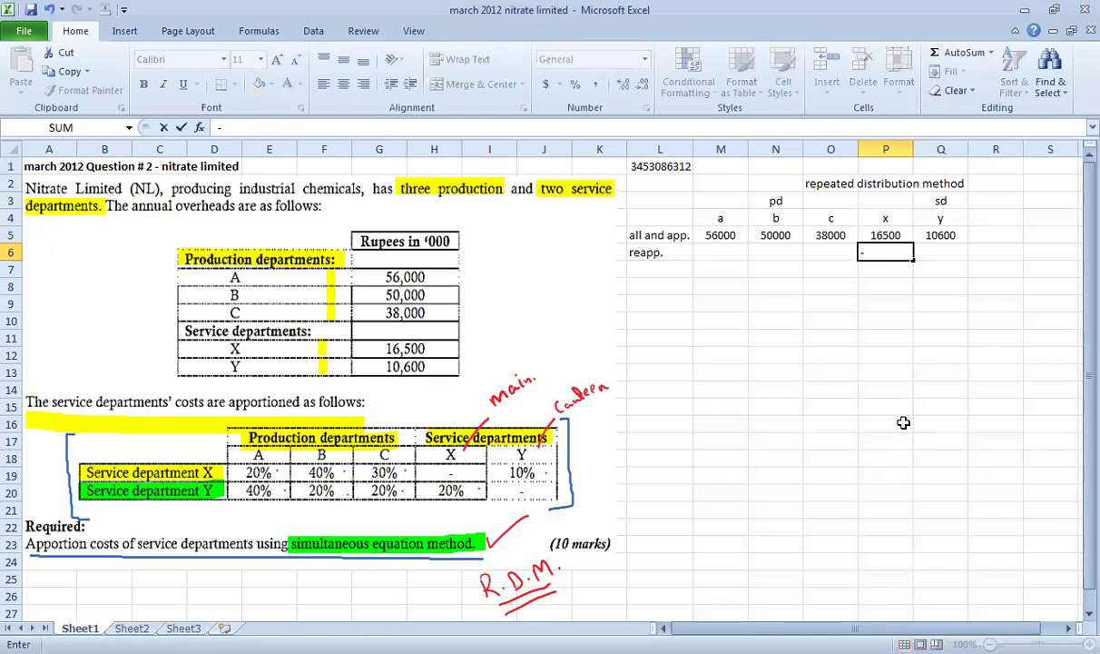
{"action": "type", "text": "16500"}
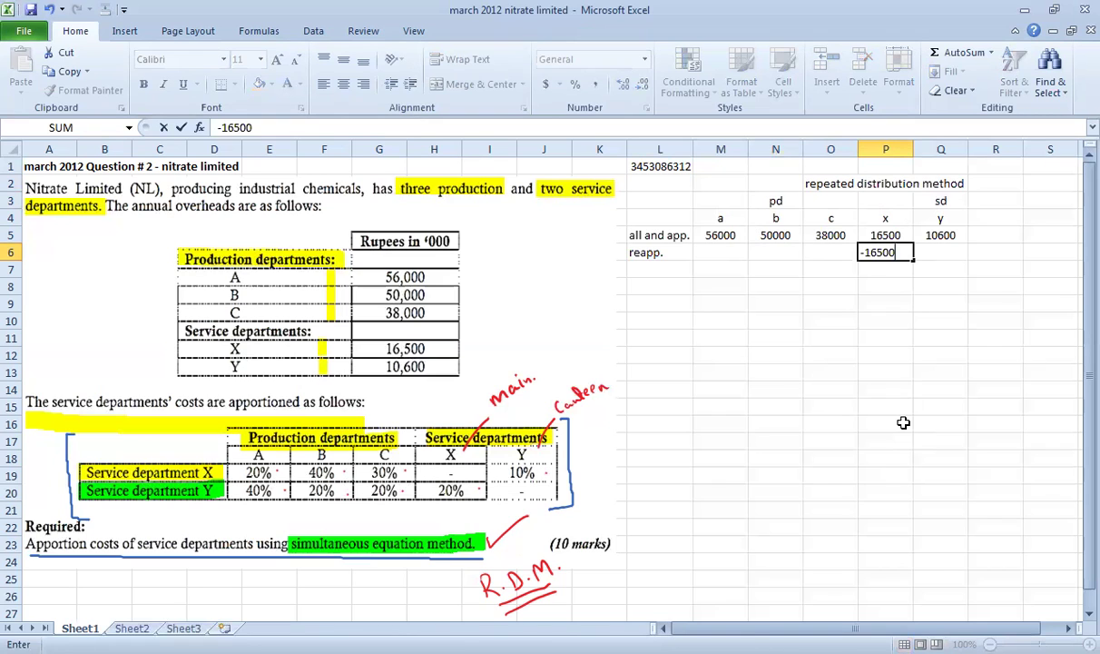
{"action": "key", "text": "Return"}
{"action": "left_click_drag", "start_coordinate": [885, 241], "coordinate": [887, 254]}
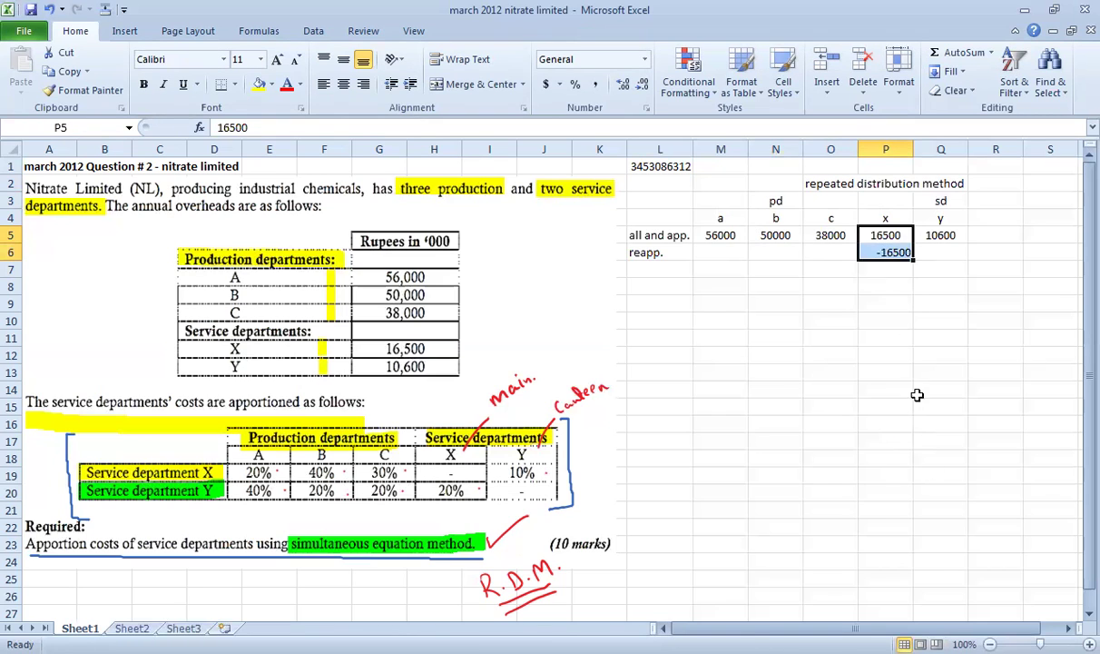
{"action": "left_click", "coordinate": [853, 254]}
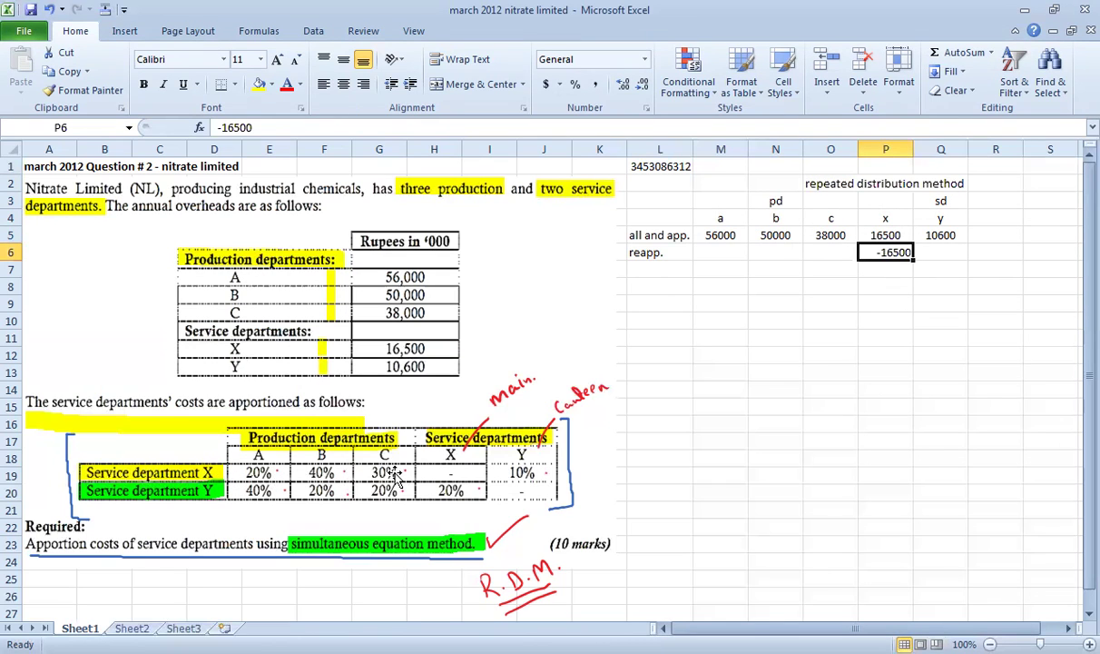
- Enter =P5*.2 in M6 and =P5*.4 in N6, giving a 3300 and b 6600
{"action": "left_click", "coordinate": [713, 252]}
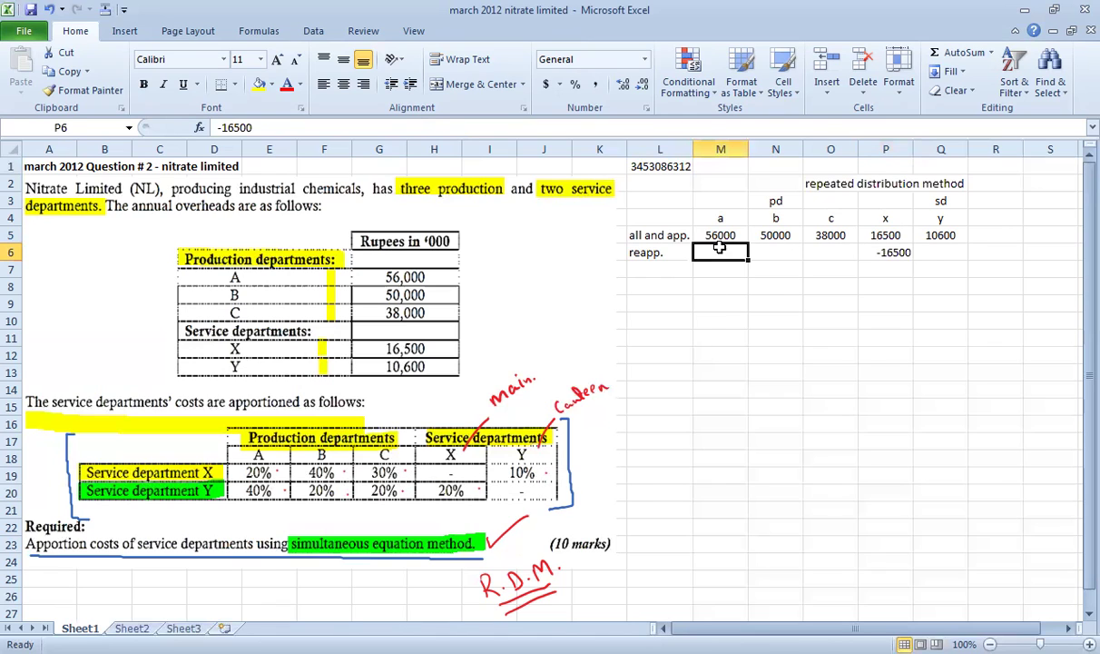
{"action": "type", "text": "="}
{"action": "left_click", "coordinate": [885, 235]}
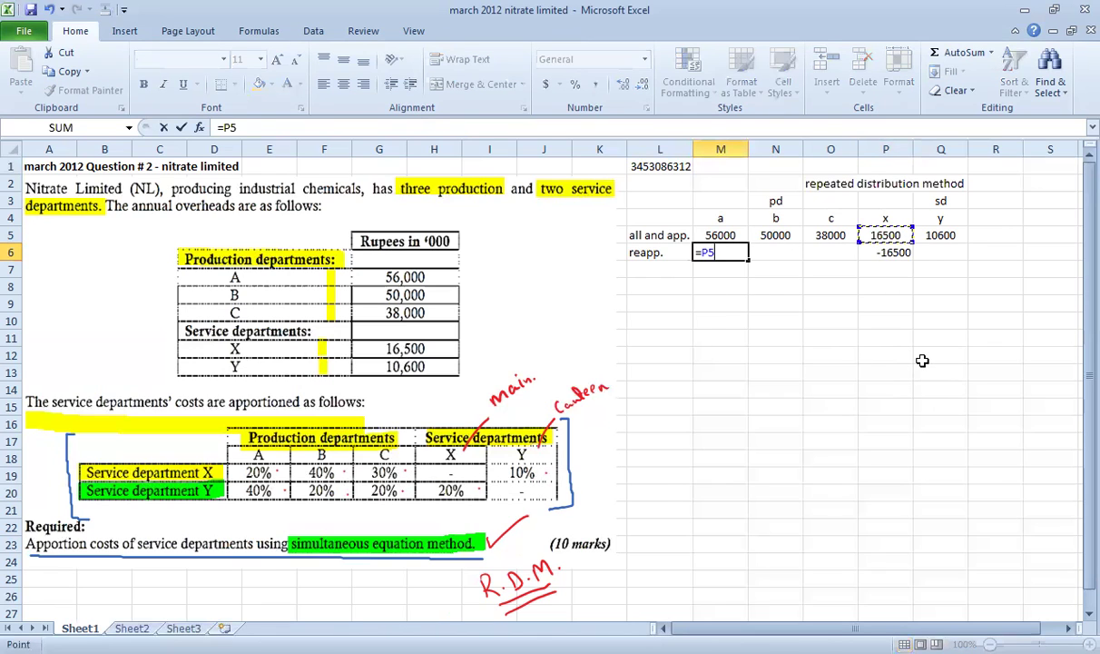
{"action": "type", "text": "*.2"}
{"action": "key", "text": "Return"}
{"action": "key", "text": "Up"}
{"action": "key", "text": "Right"}
{"action": "type", "text": "="}
{"action": "key", "text": "Up"}
{"action": "key", "text": "Right"}
{"action": "key", "text": "Right"}
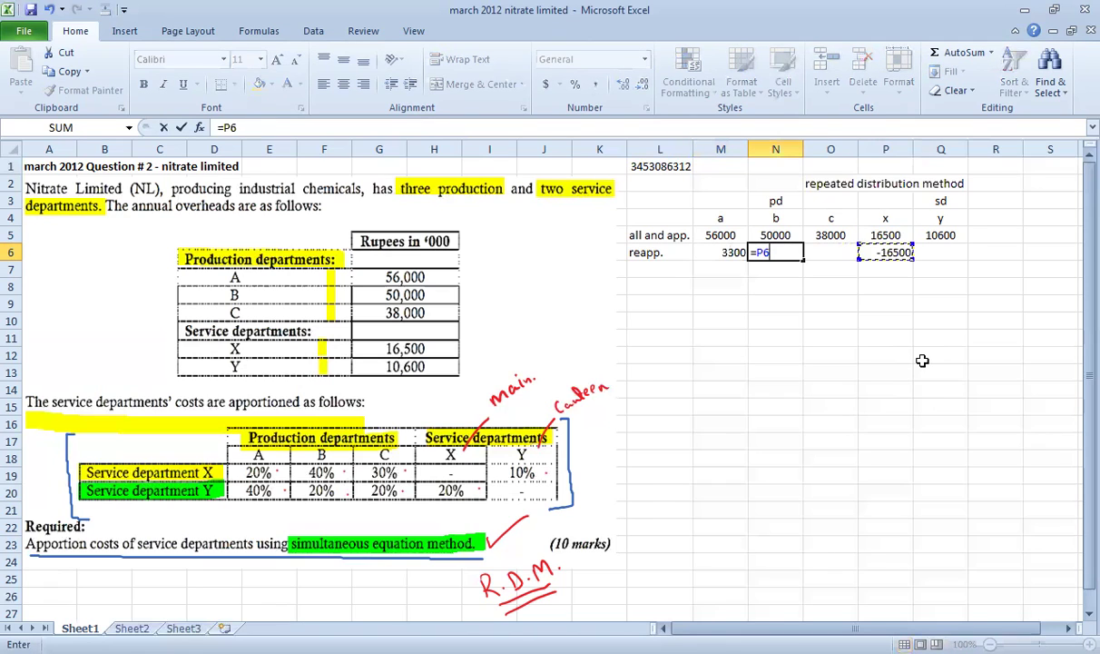
{"action": "type", "text": "*.4"}
{"action": "key", "text": "Return"}
- Enter =P5*.3 in O6 and =P5*.1 in Q6, giving c 4950 and y 1650
{"action": "key", "text": "Up"}
{"action": "key", "text": "Right"}
{"action": "type", "text": "="}
{"action": "key", "text": "Up"}
{"action": "key", "text": "Right"}
{"action": "type", "text": "*"}
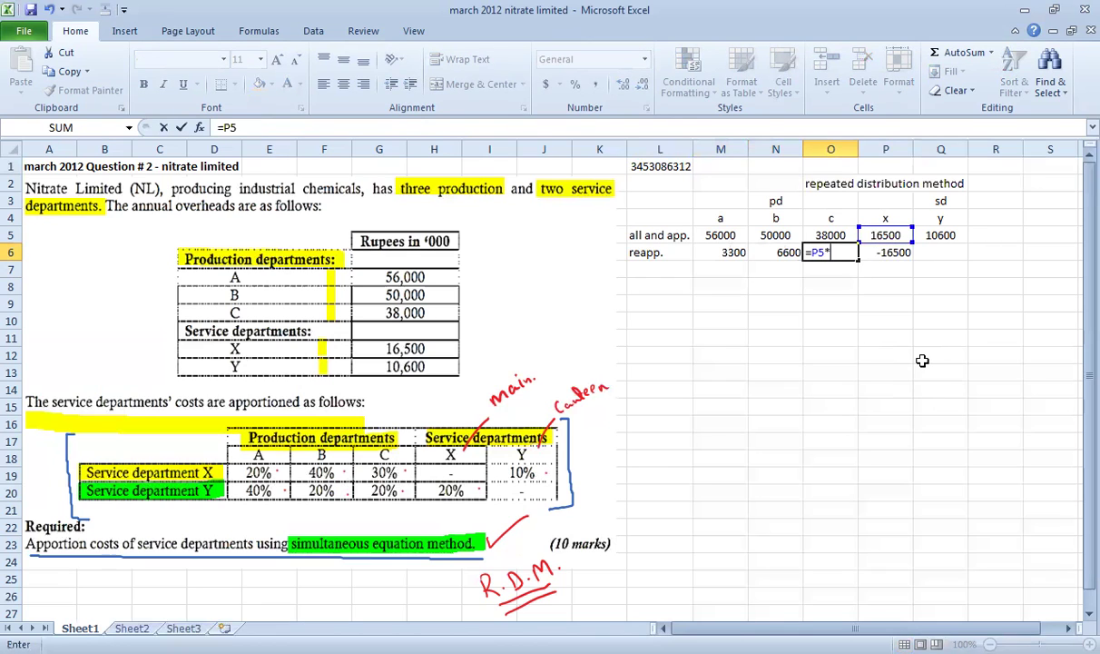
{"action": "type", "text": ".3"}
{"action": "key", "text": "Return"}
{"action": "key", "text": "Up"}
{"action": "key", "text": "Right"}
{"action": "key", "text": "Right"}
{"action": "type", "text": "="}
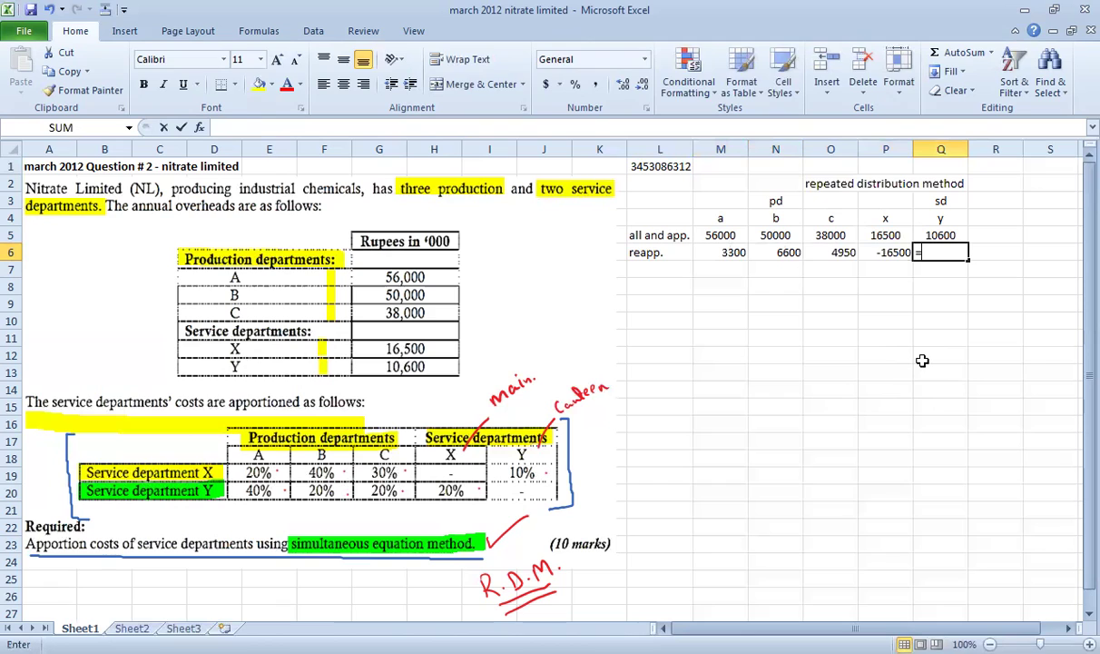
{"action": "key", "text": "Up"}
{"action": "key", "text": "Left"}
{"action": "type", "text": "*.1"}
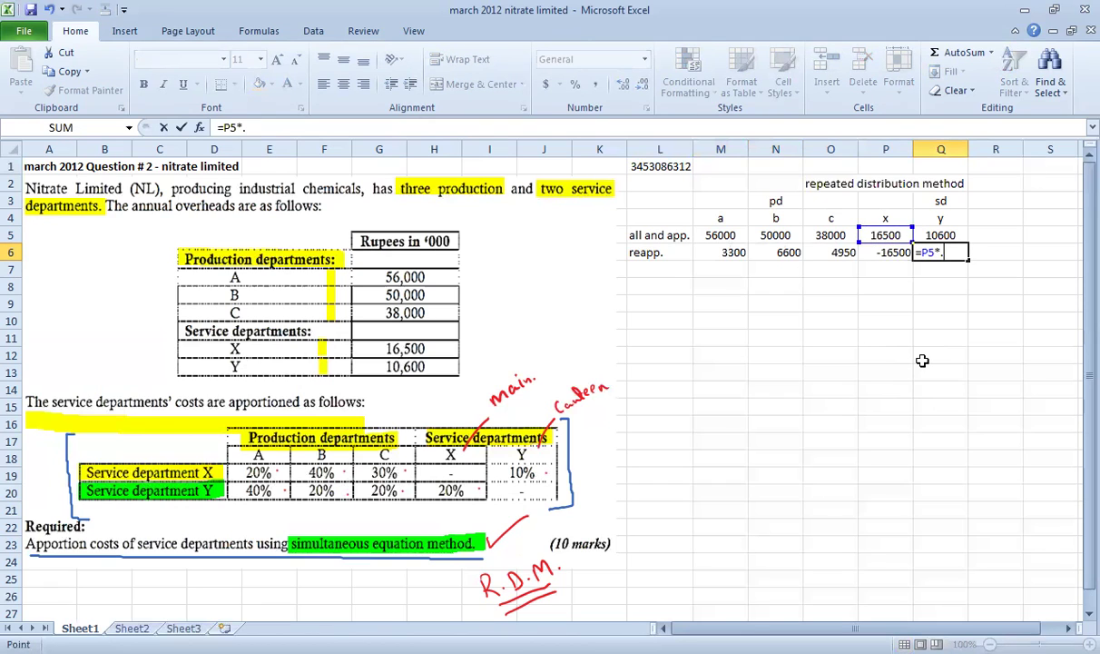
{"action": "key", "text": "Return"}
- Check that x's 16500 and -16500 cancel and review y's 10600 plus 1650
{"action": "left_click_drag", "start_coordinate": [726, 252], "coordinate": [916, 257]}
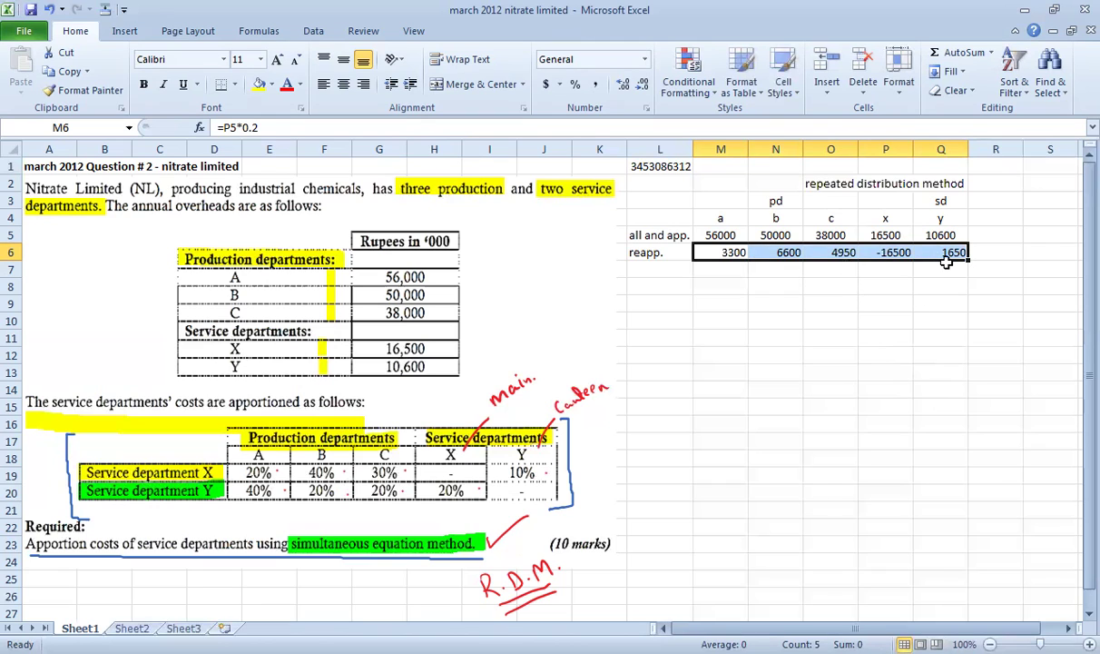
{"action": "left_click", "coordinate": [899, 282]}
{"action": "left_click_drag", "start_coordinate": [885, 235], "coordinate": [867, 254]}
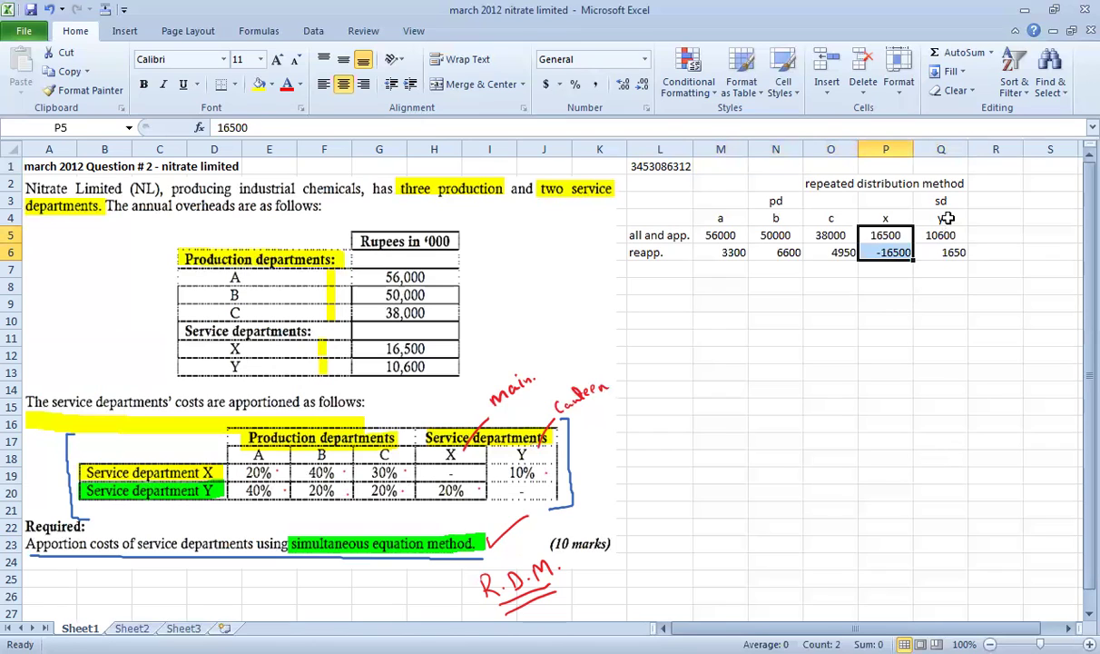
{"action": "left_click_drag", "start_coordinate": [946, 234], "coordinate": [944, 253]}
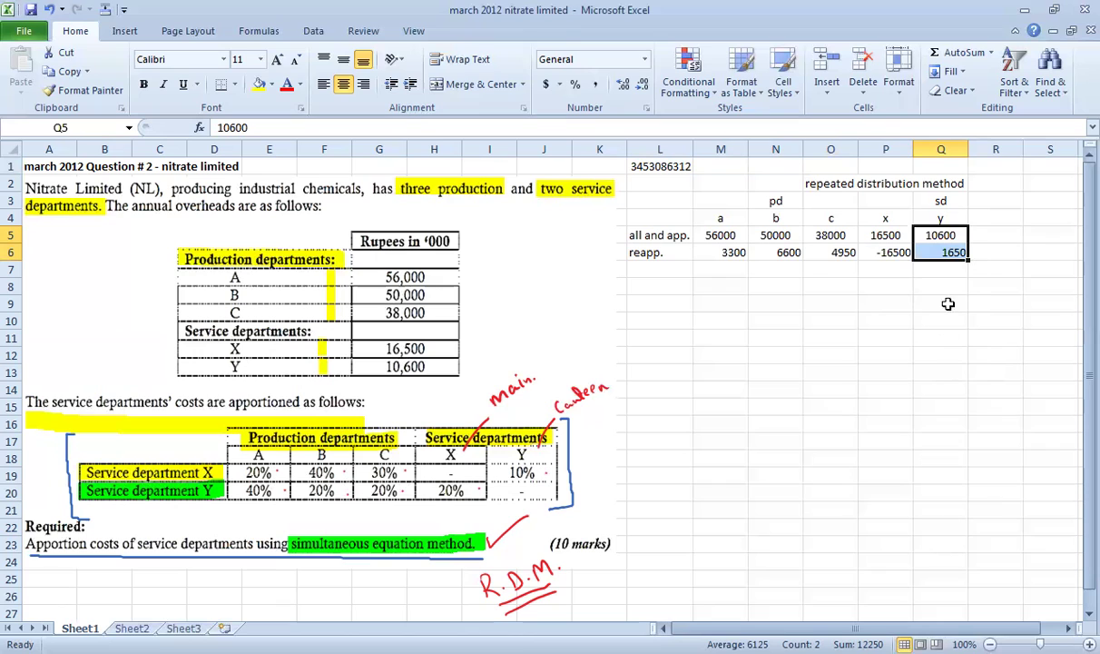
- Enter -12250 under y in the second reapportionment row and check the y column's figures
{"action": "left_click", "coordinate": [949, 272]}
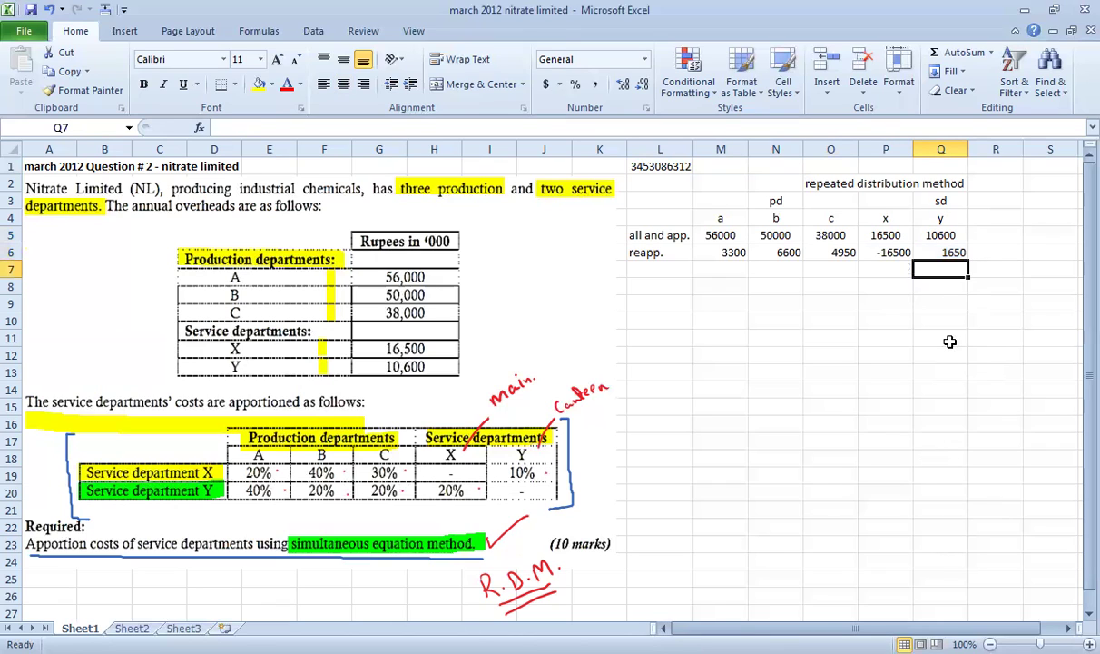
{"action": "type", "text": "-12250"}
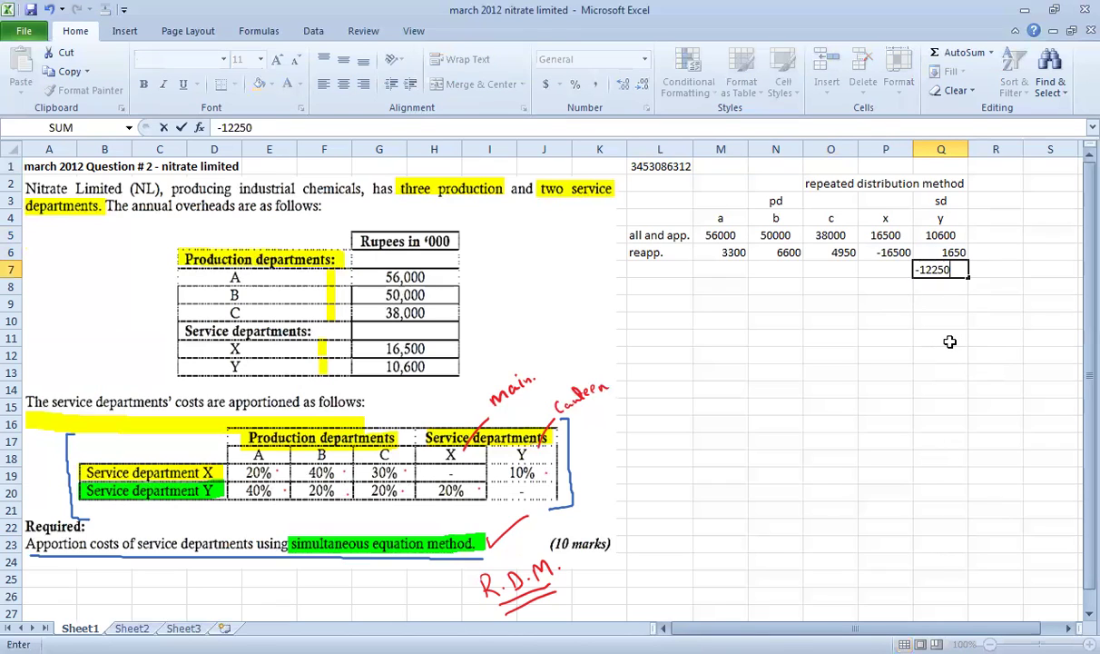
{"action": "key", "text": "Return"}
{"action": "left_click_drag", "start_coordinate": [940, 236], "coordinate": [945, 256]}
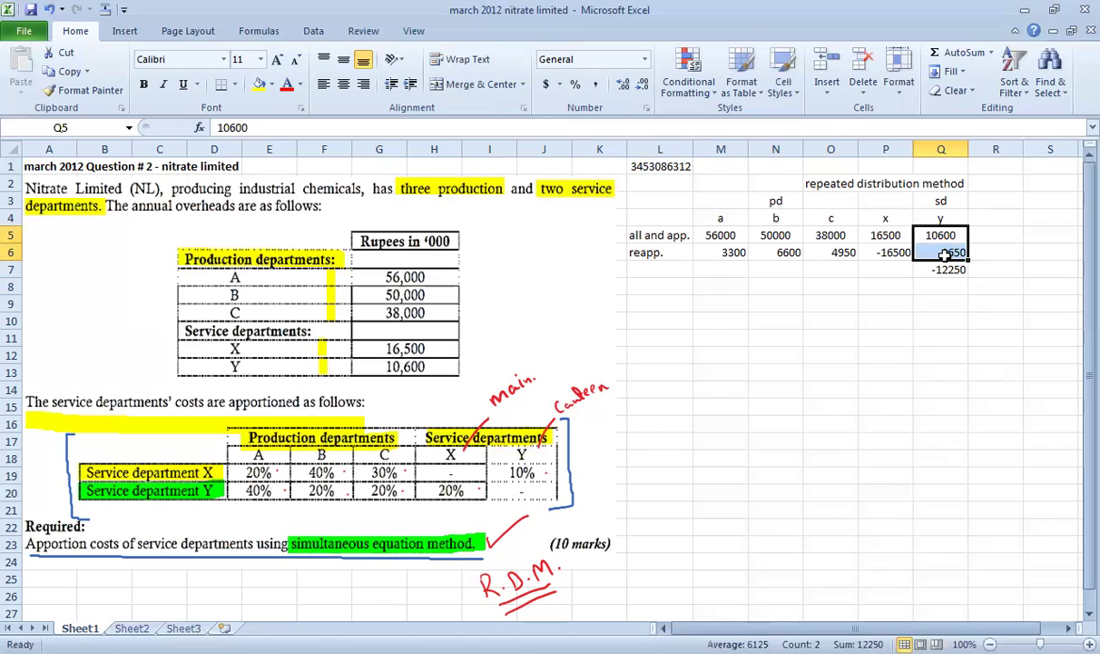
{"action": "key", "text": "alt+h"}
{"action": "key", "text": "a"}
{"action": "key", "text": "c"}
{"action": "left_click", "coordinate": [954, 269]}
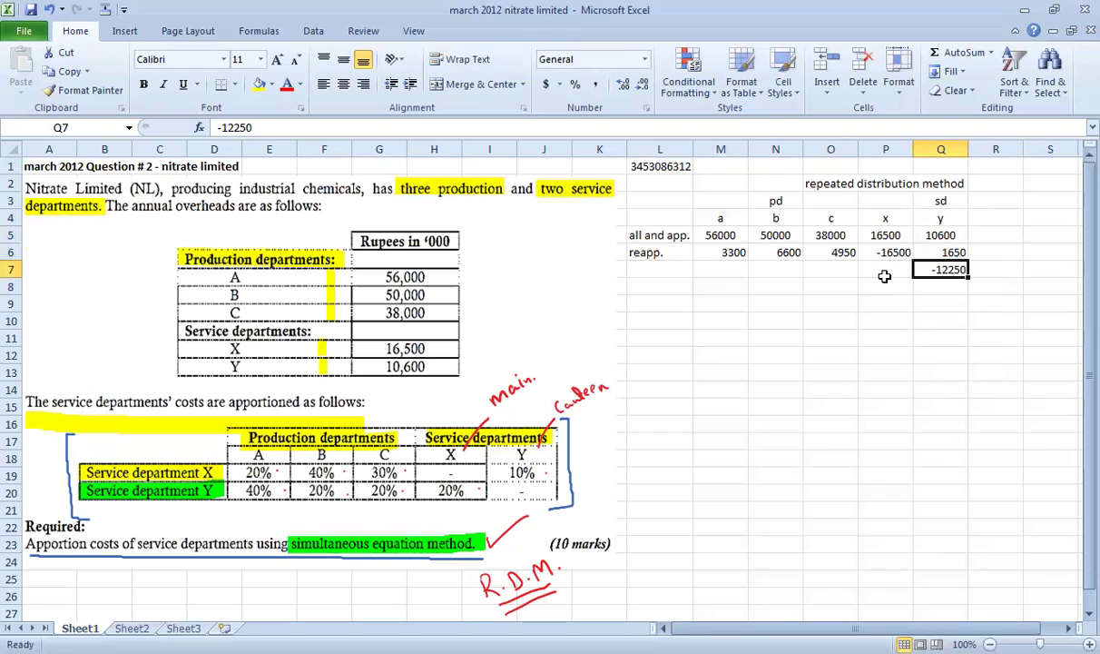
- Label the first reapportionment row 'reapp. X' and the second 'reapp. Y'
{"action": "left_click", "coordinate": [672, 271]}
{"action": "double_click", "coordinate": [665, 253]}
{"action": "type", "text": "X"}
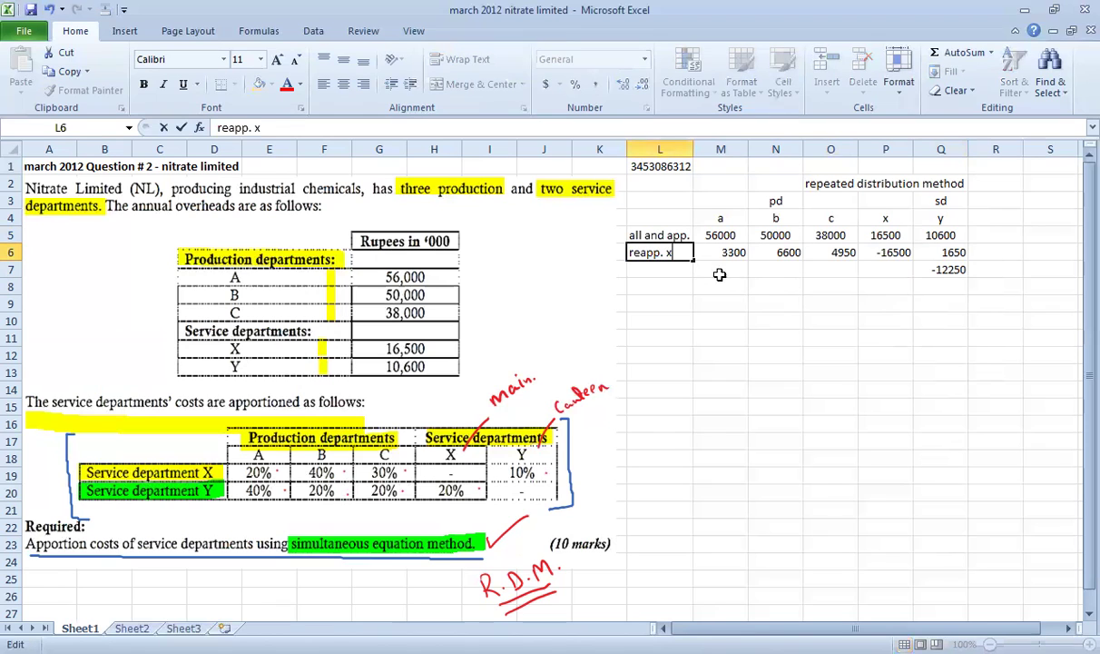
{"action": "key", "text": "Return"}
{"action": "type", "text": "reapp"}
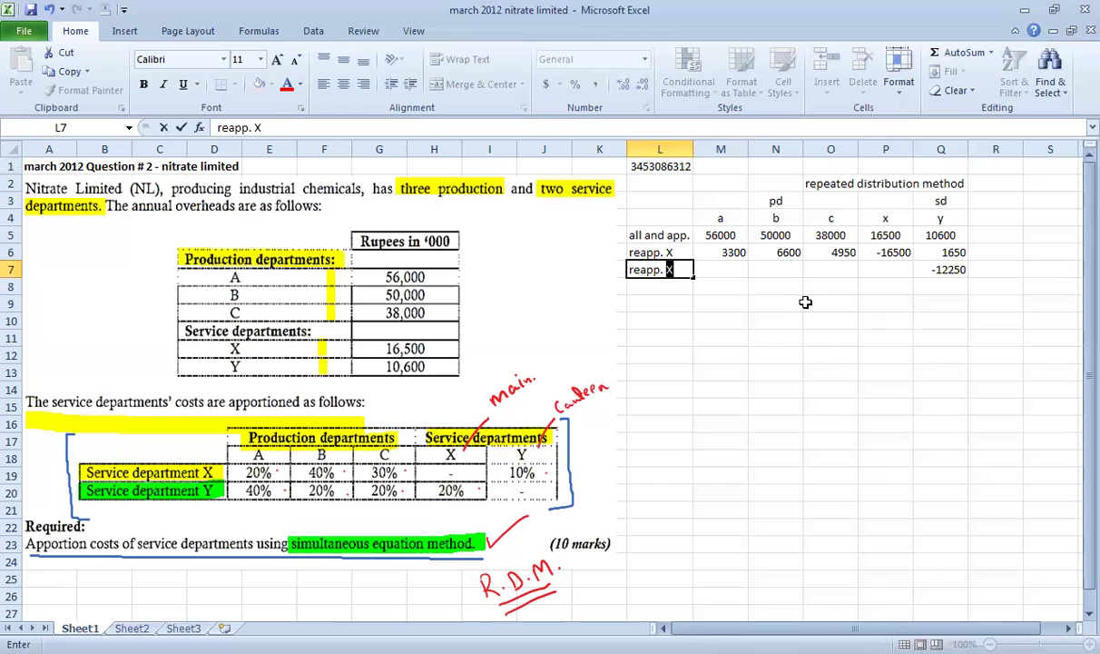
{"action": "type", "text": "."}
{"action": "key", "text": "BackSpace"}
{"action": "key", "text": "Tab"}
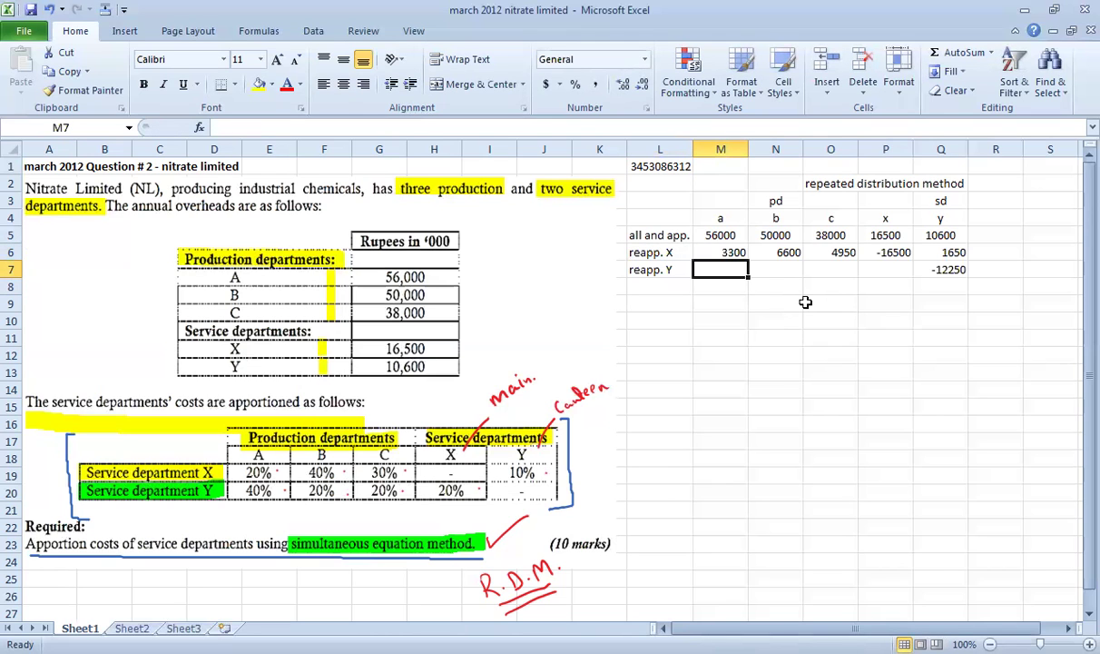
- Give a 40% of y's 12250 with =12250*40%, showing 4900
{"action": "type", "text": "=12250"}
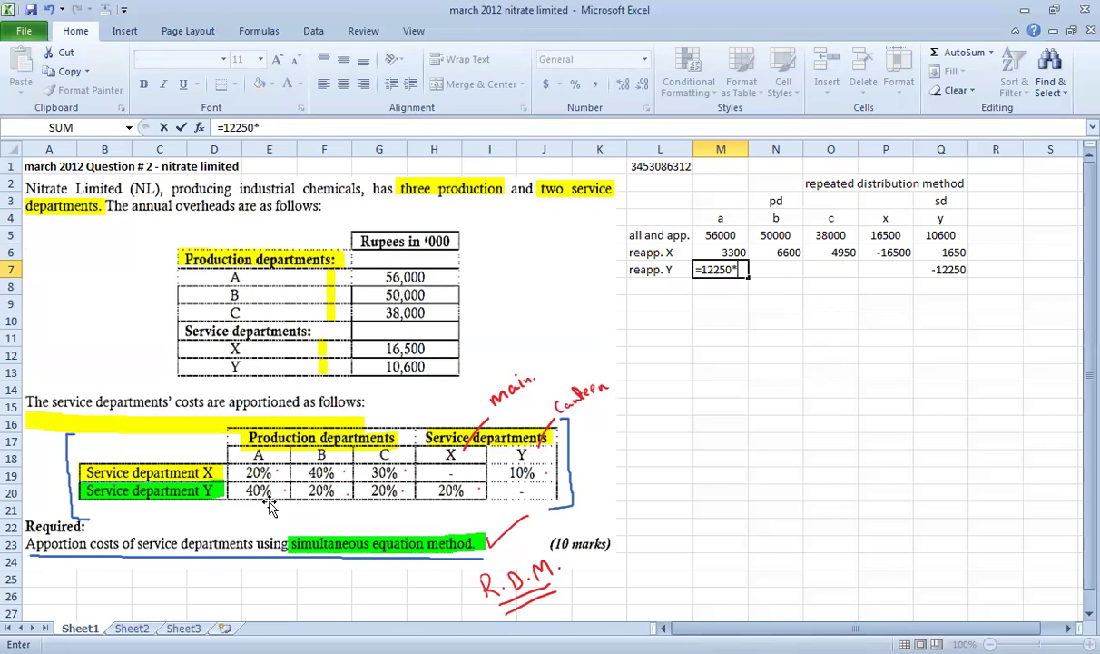
{"action": "type", "text": "*40%"}
{"action": "key", "text": "Return"}
{"action": "key", "text": "Up"}
{"action": "key", "text": "Right"}
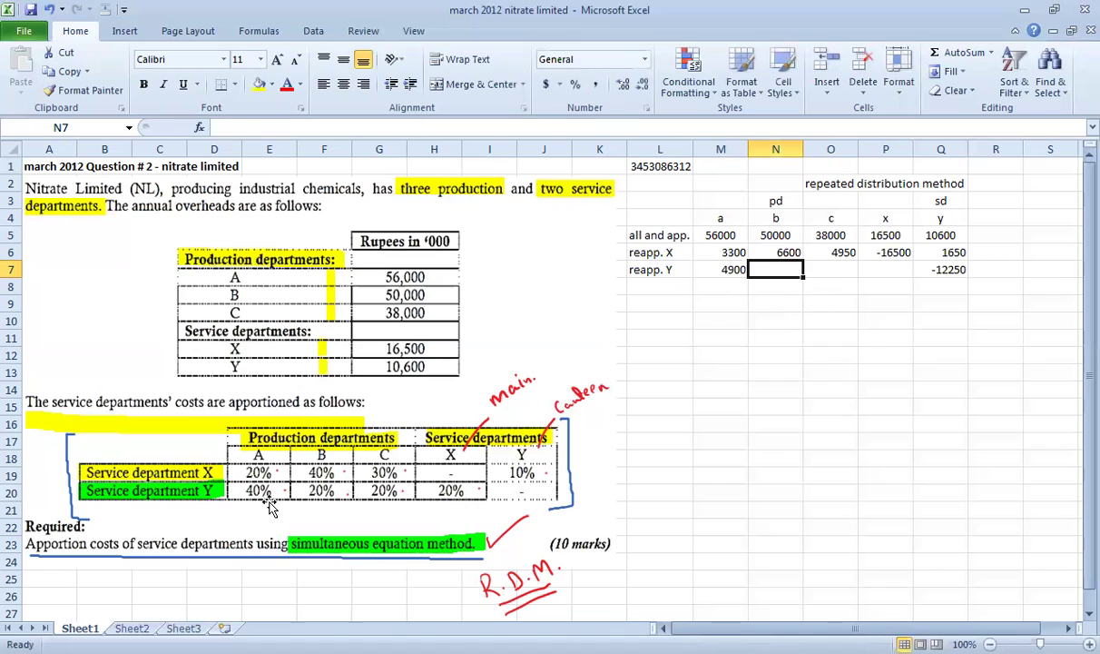
- Give b, c and x each =12250*20% (2450), then check the y and x figures
{"action": "type", "text": "=12250"}
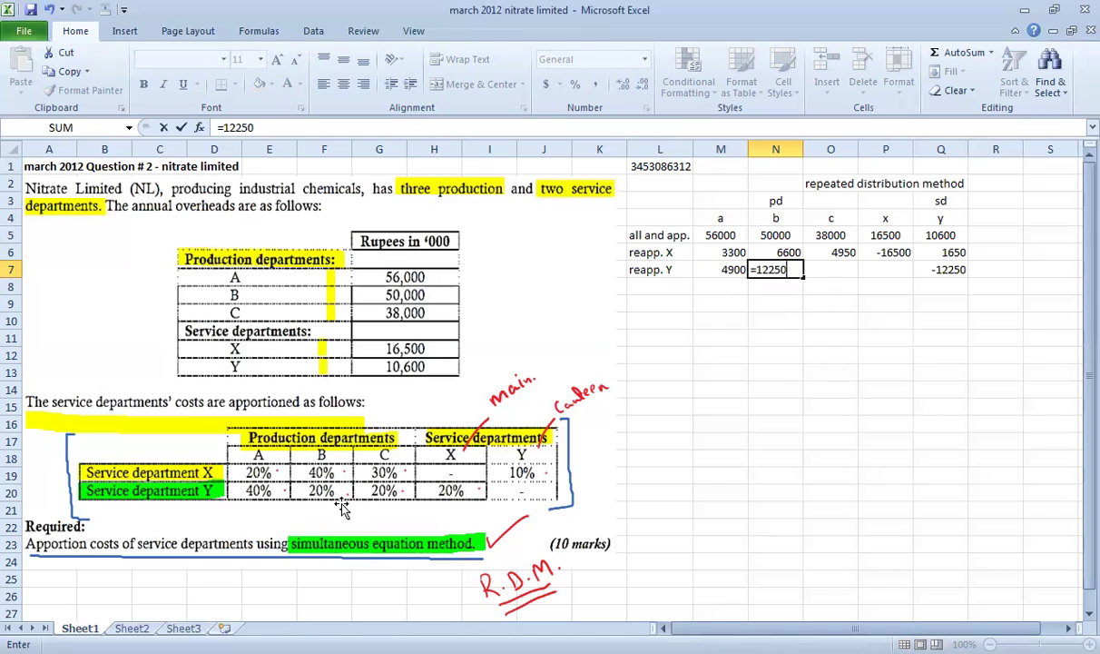
{"action": "type", "text": "*20%"}
{"action": "key", "text": "Tab"}
{"action": "type", "text": "="}
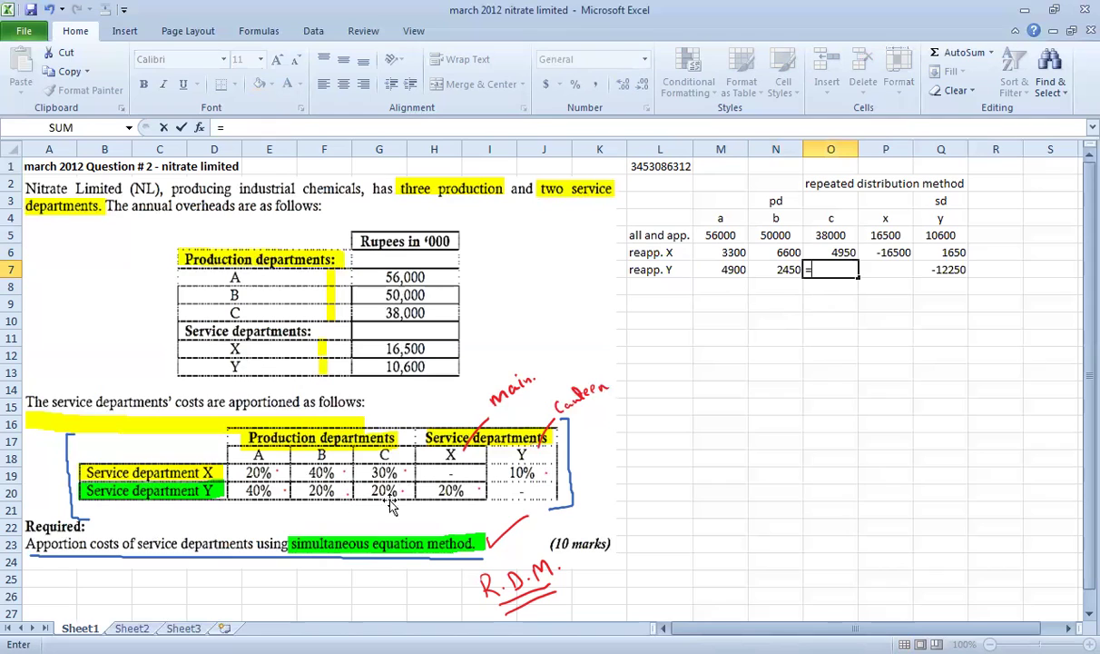
{"action": "type", "text": "12250"}
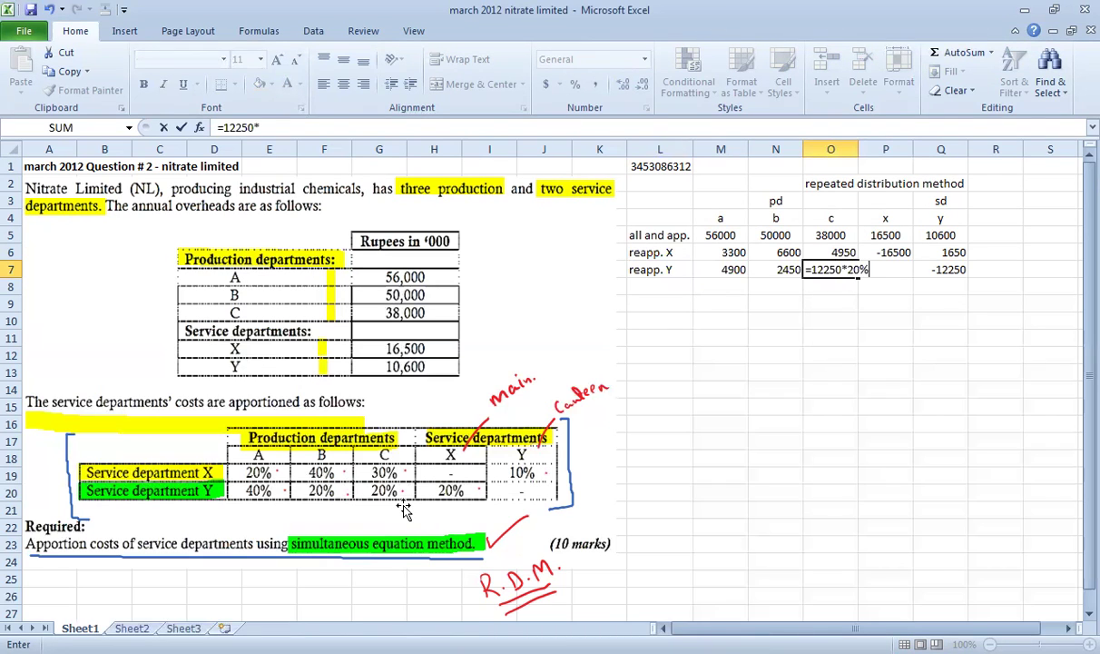
{"action": "type", "text": "*20%"}
{"action": "key", "text": "Tab"}
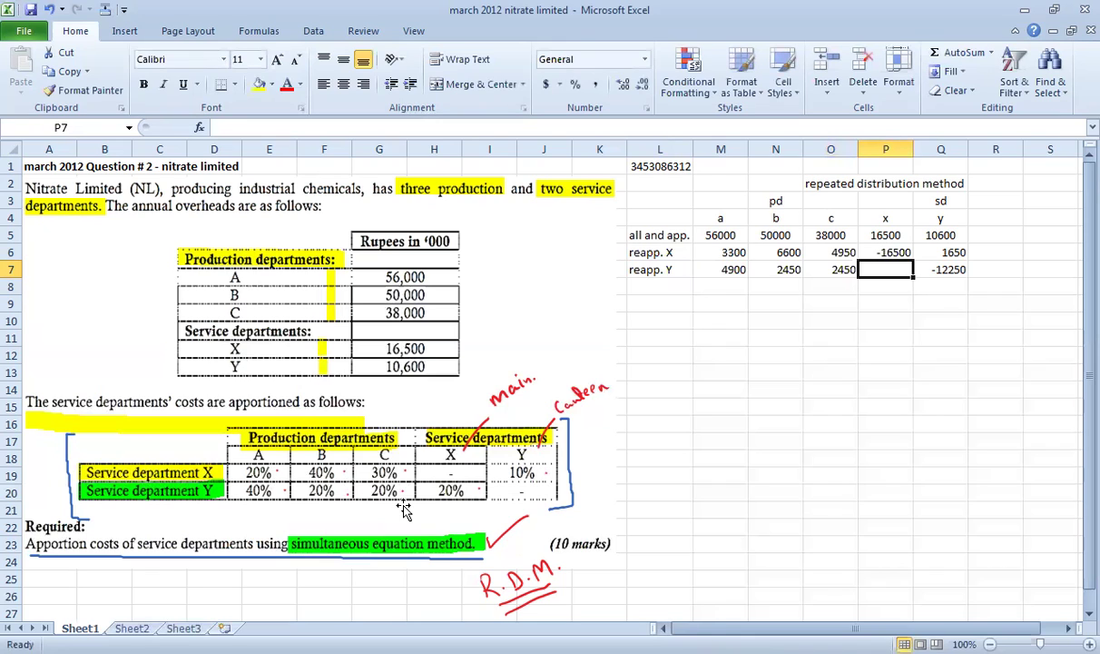
{"action": "type", "text": "="}
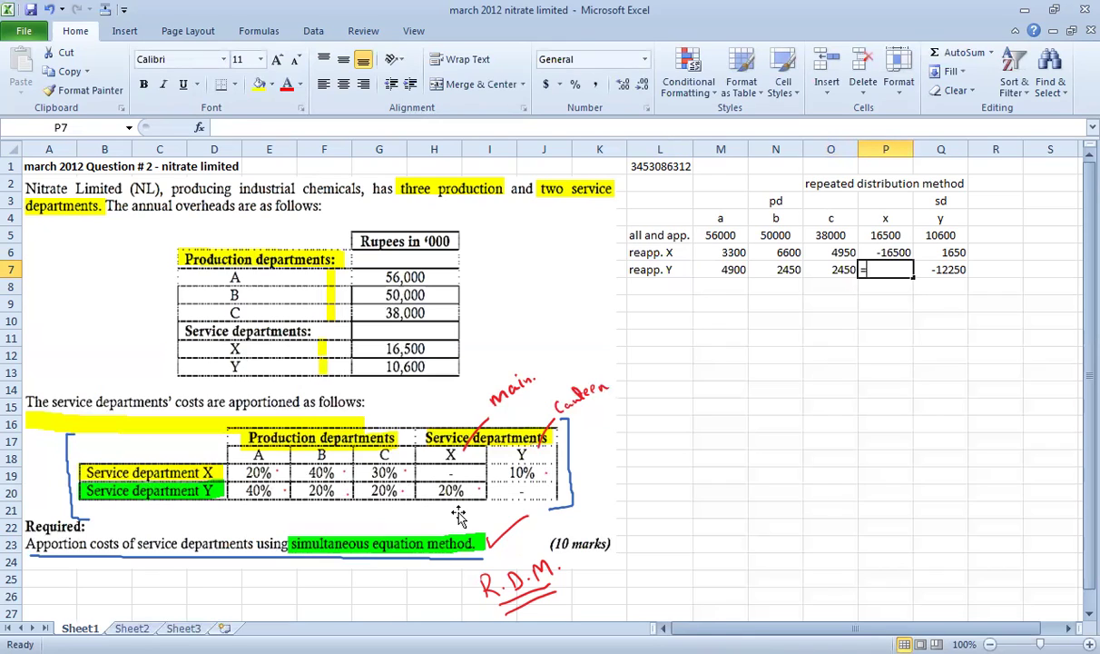
{"action": "type", "text": "12250*"}
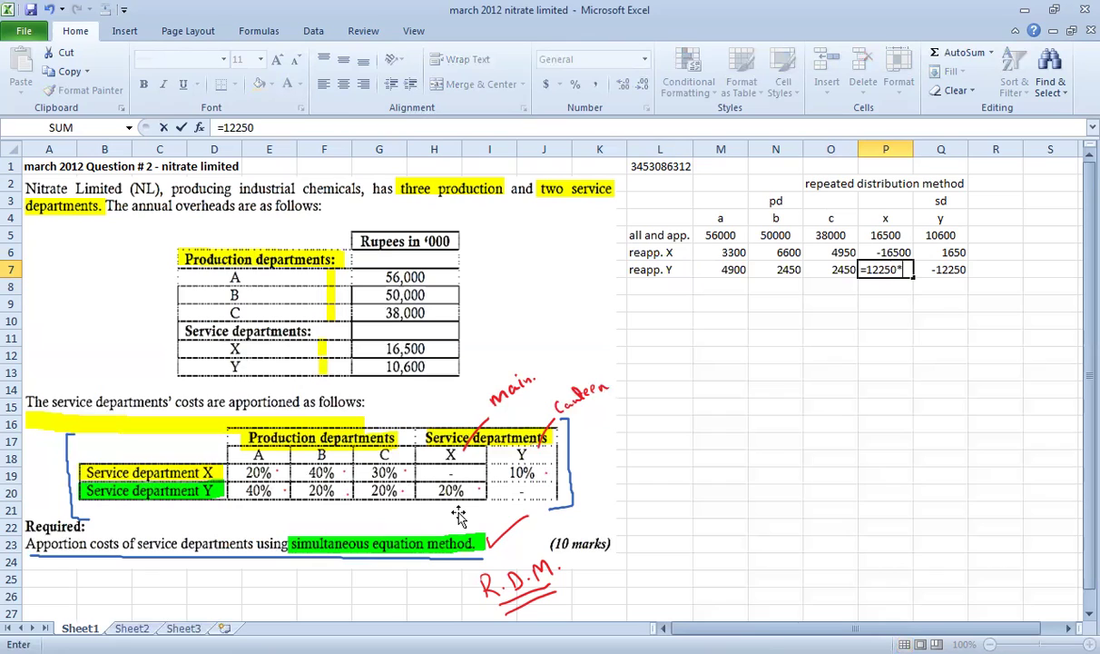
{"action": "type", "text": "20%"}
{"action": "key", "text": "Return"}
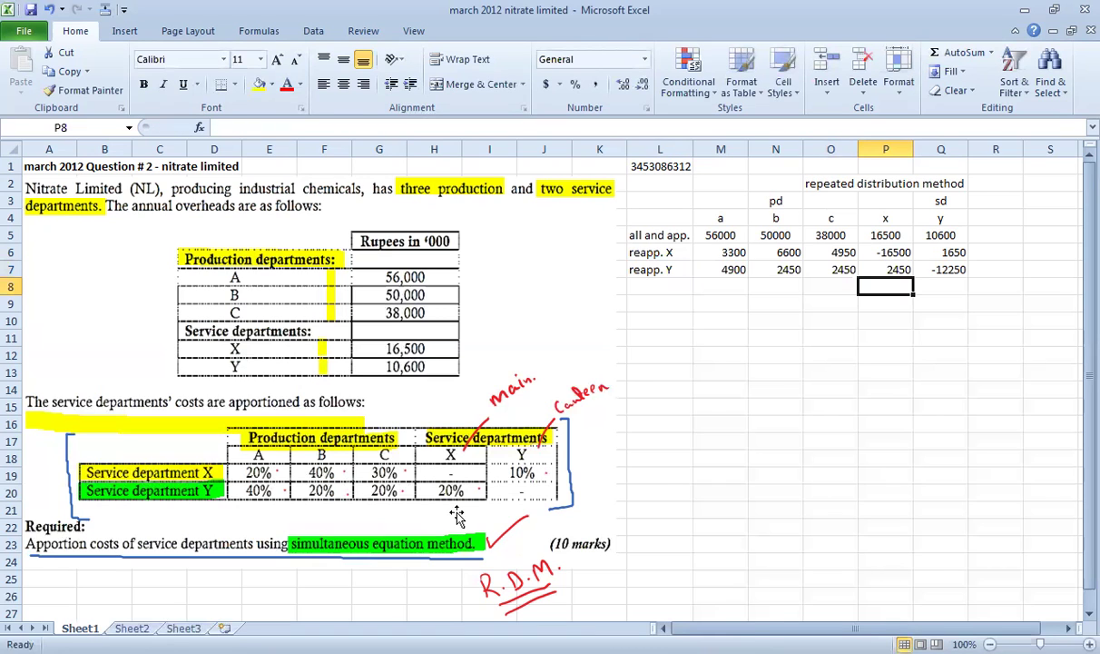
{"action": "left_click_drag", "start_coordinate": [942, 235], "coordinate": [964, 272]}
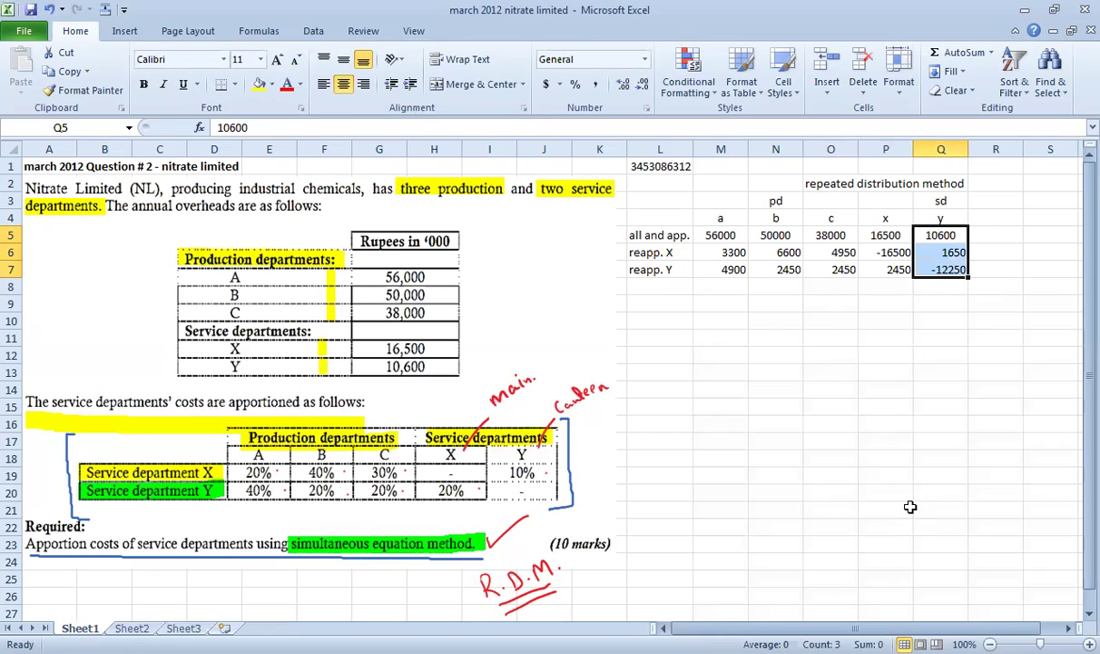
{"action": "left_click", "coordinate": [878, 220]}
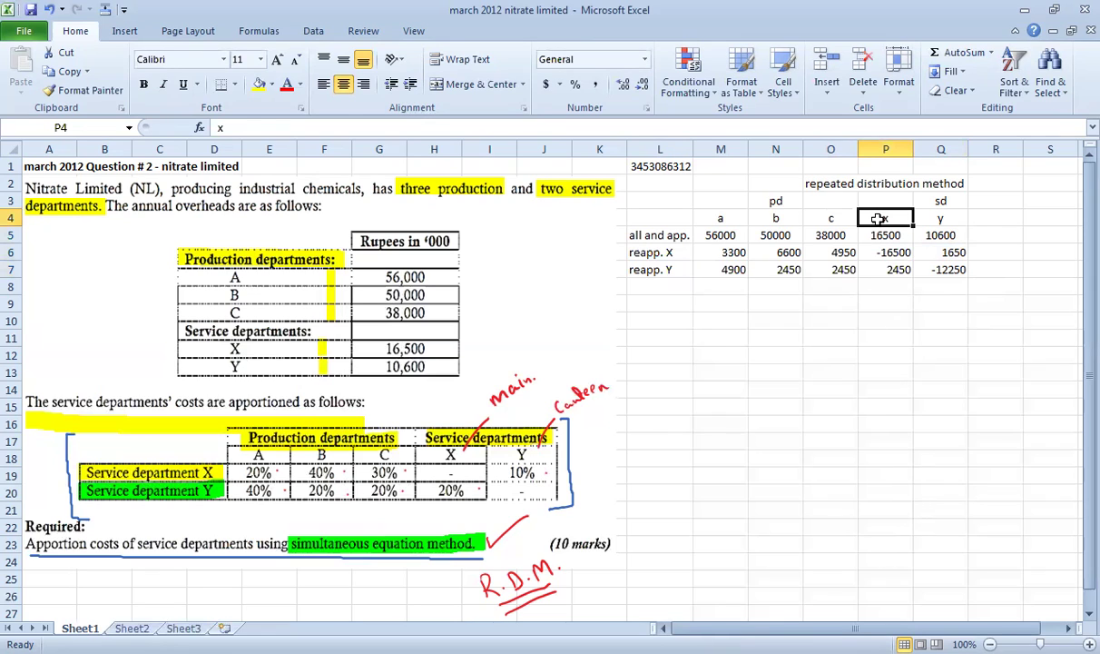
{"action": "left_click", "coordinate": [882, 269]}
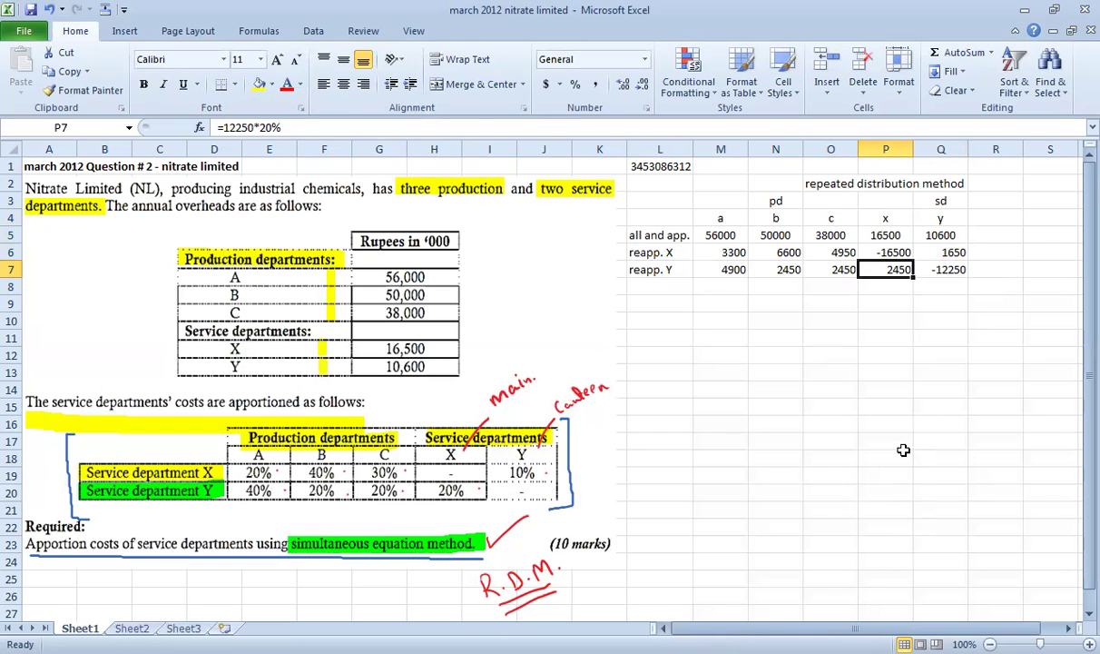
- Add a 'reapp. x' row with -2450 under x to clear its balance
{"action": "left_click", "coordinate": [652, 270]}
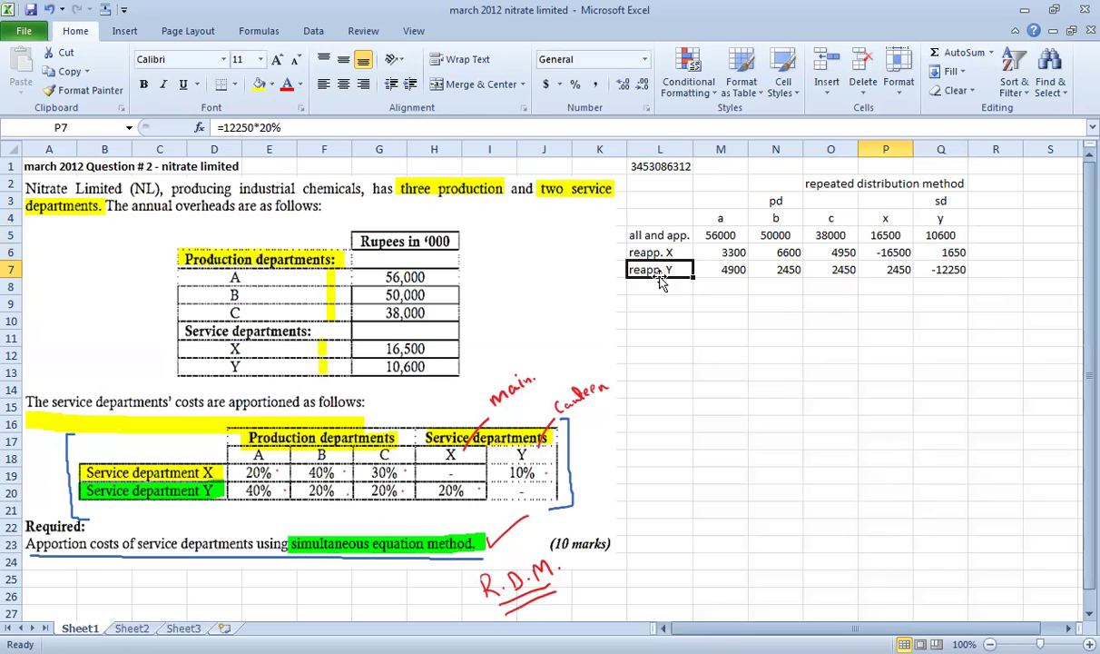
{"action": "key", "text": "Return"}
{"action": "type", "text": "reapp. x"}
{"action": "key", "text": "ctrl+Return"}
{"action": "left_click", "coordinate": [890, 287]}
{"action": "type", "text": "-245"}
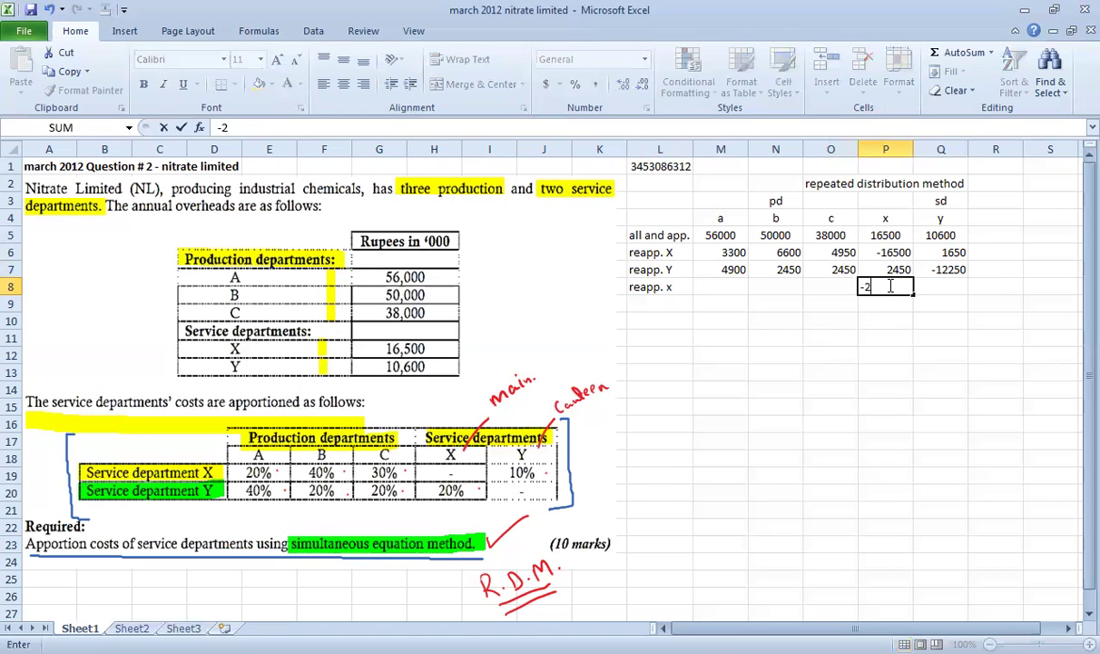
{"action": "key", "text": "Return"}
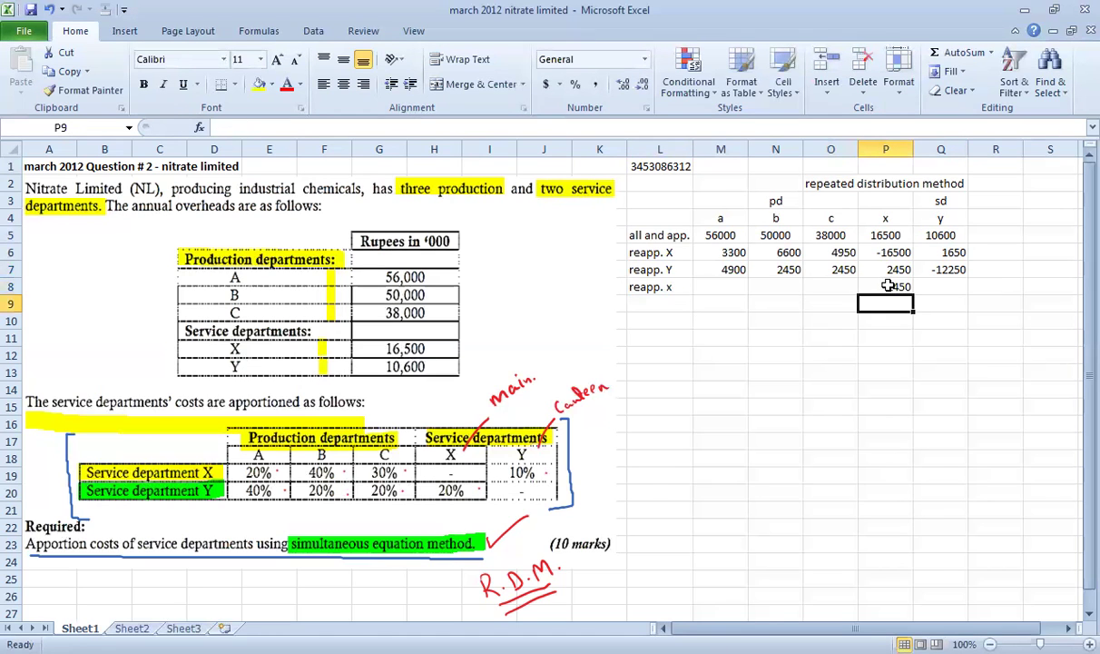
{"action": "left_click", "coordinate": [887, 286]}
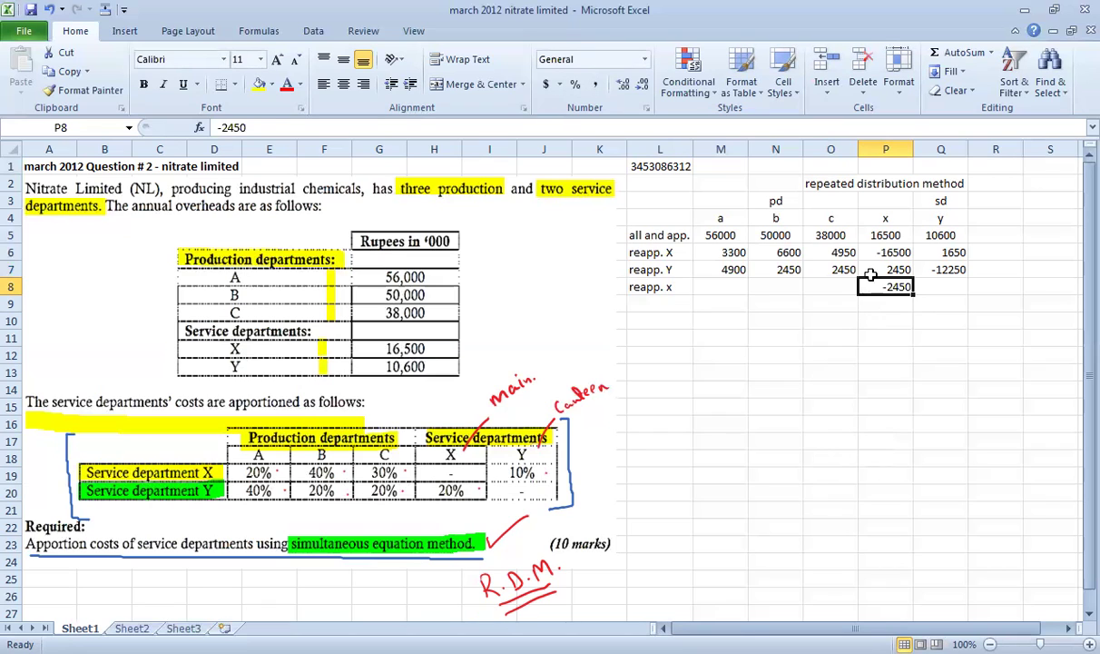
{"action": "left_click_drag", "start_coordinate": [871, 270], "coordinate": [876, 287]}
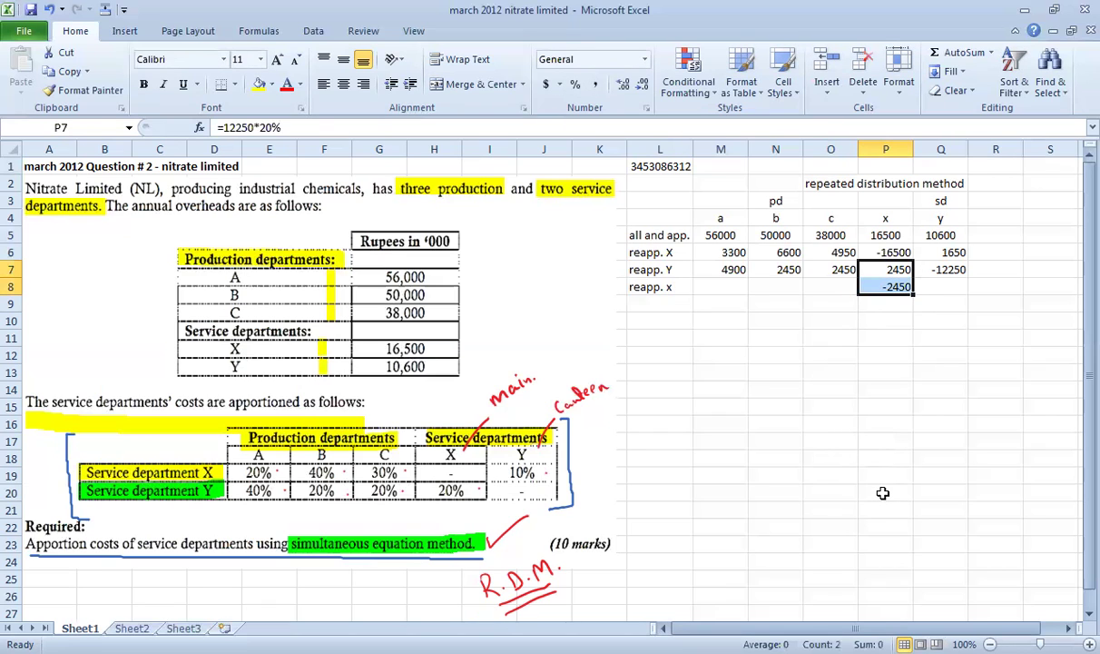
{"action": "left_click", "coordinate": [881, 338]}
- Give a 20% (490) and b 40% (980) of x's 2450
{"action": "left_click", "coordinate": [717, 286]}
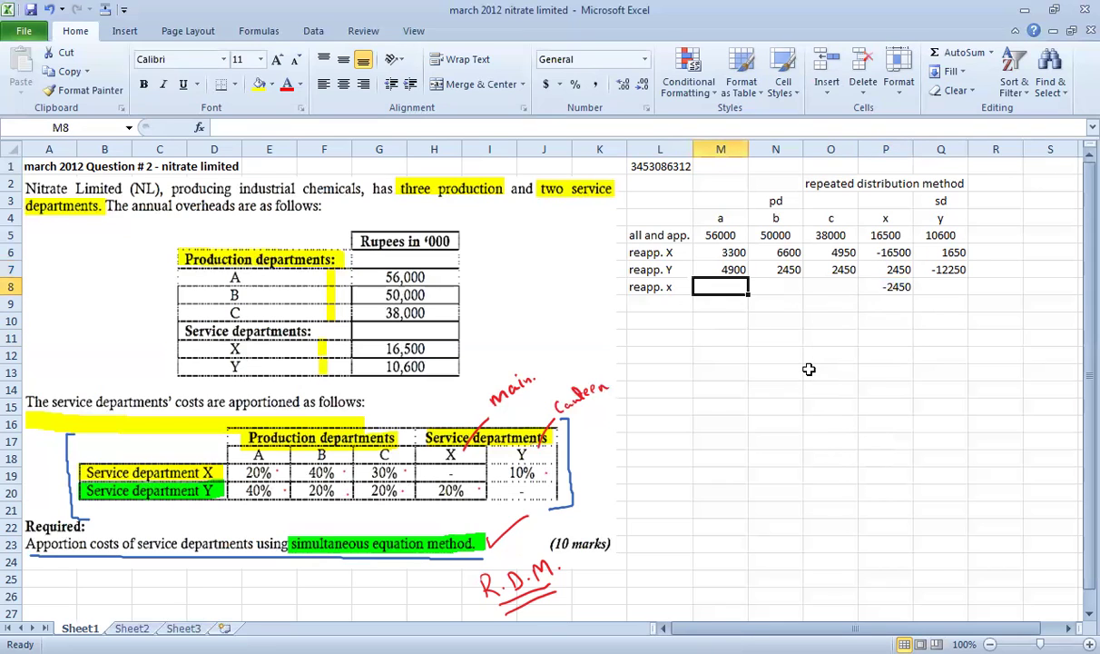
{"action": "type", "text": "="}
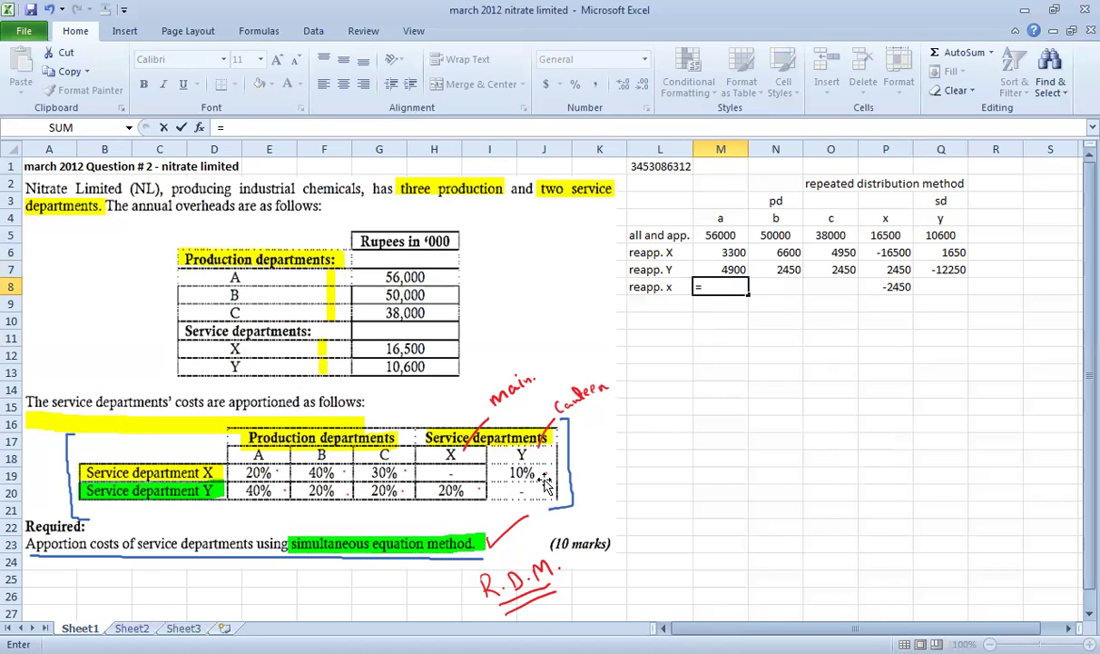
{"action": "type", "text": "2450*20%"}
{"action": "key", "text": "Return"}
{"action": "key", "text": "Up"}
{"action": "key", "text": "Right"}
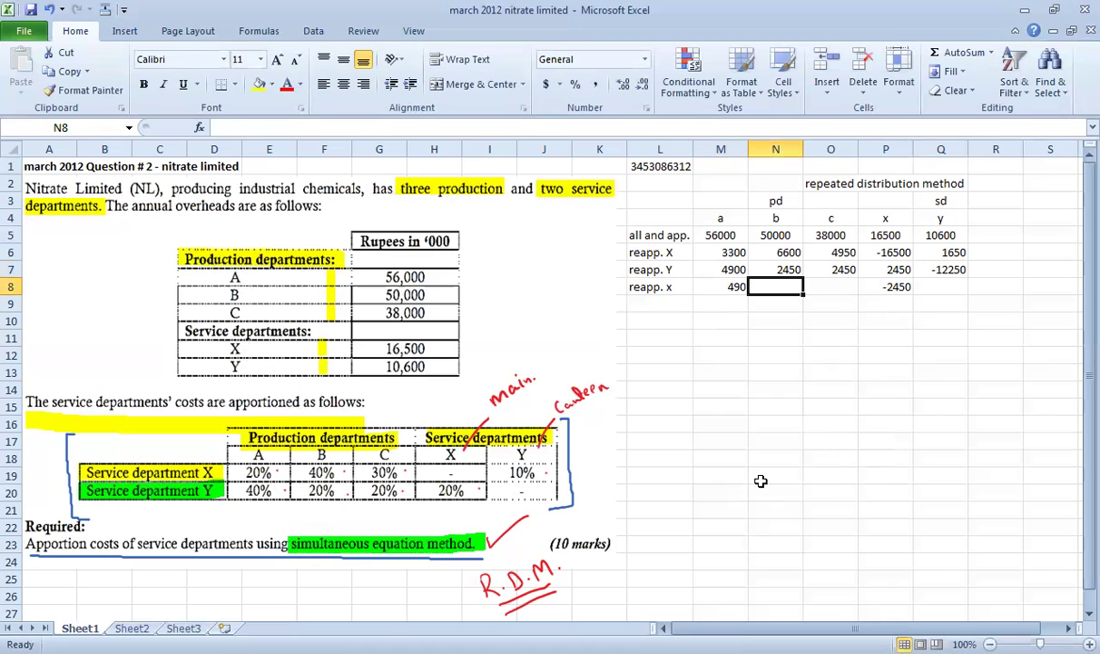
{"action": "type", "text": "=2450"}
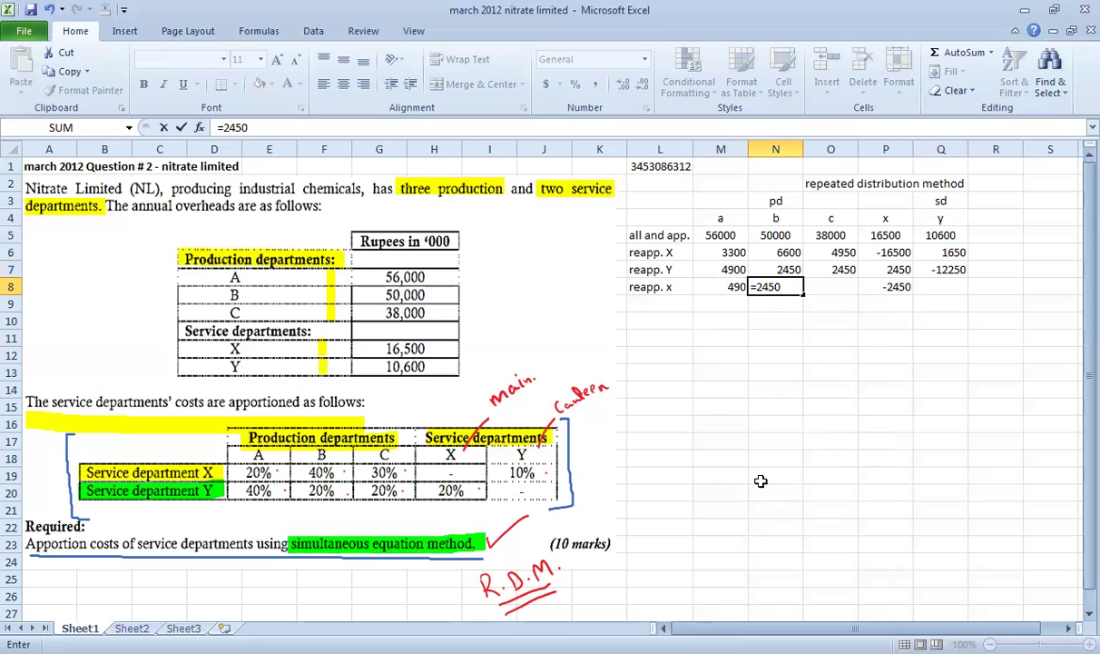
{"action": "type", "text": "*40%"}
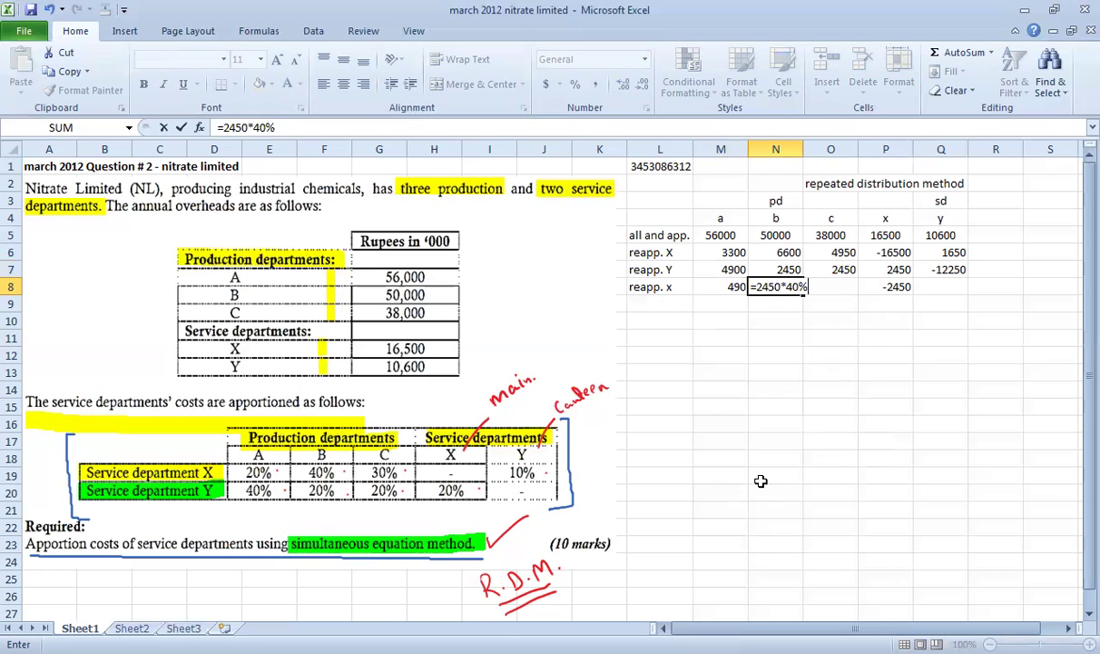
{"action": "key", "text": "Return"}
- Give c 30% (735) and y 10% (245) of 2450, then check the x column
{"action": "key", "text": "Right"}
{"action": "key", "text": "Up"}
{"action": "type", "text": "2450"}
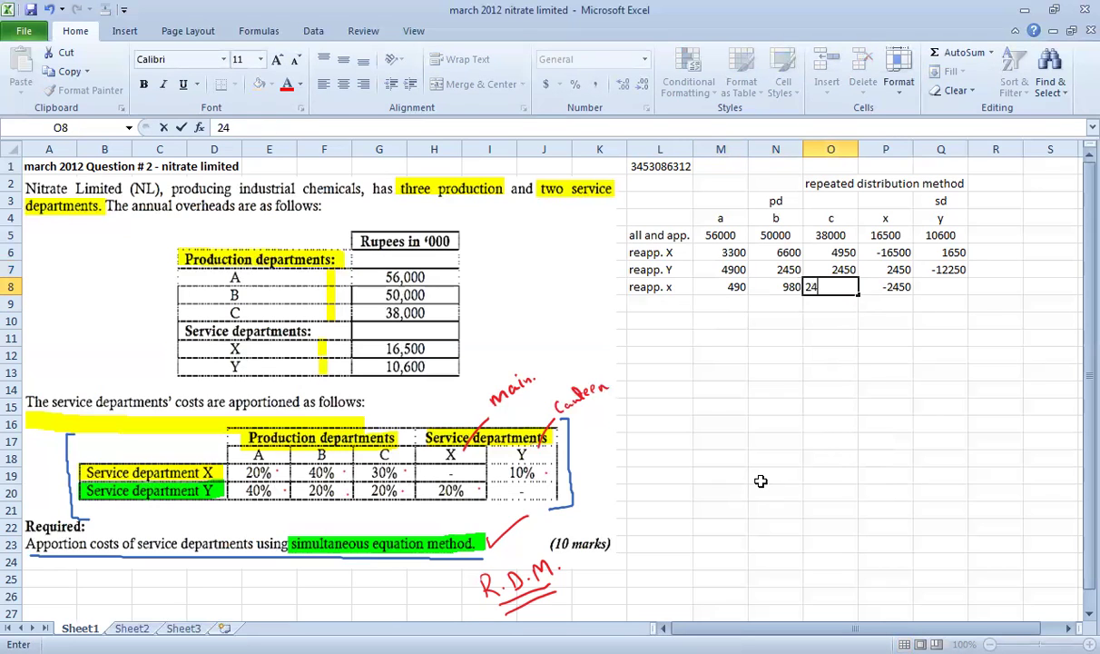
{"action": "key", "text": "BackSpace"}
{"action": "key", "text": "BackSpace"}
{"action": "key", "text": "BackSpace"}
{"action": "key", "text": "BackSpace"}
{"action": "type", "text": "=2450"}
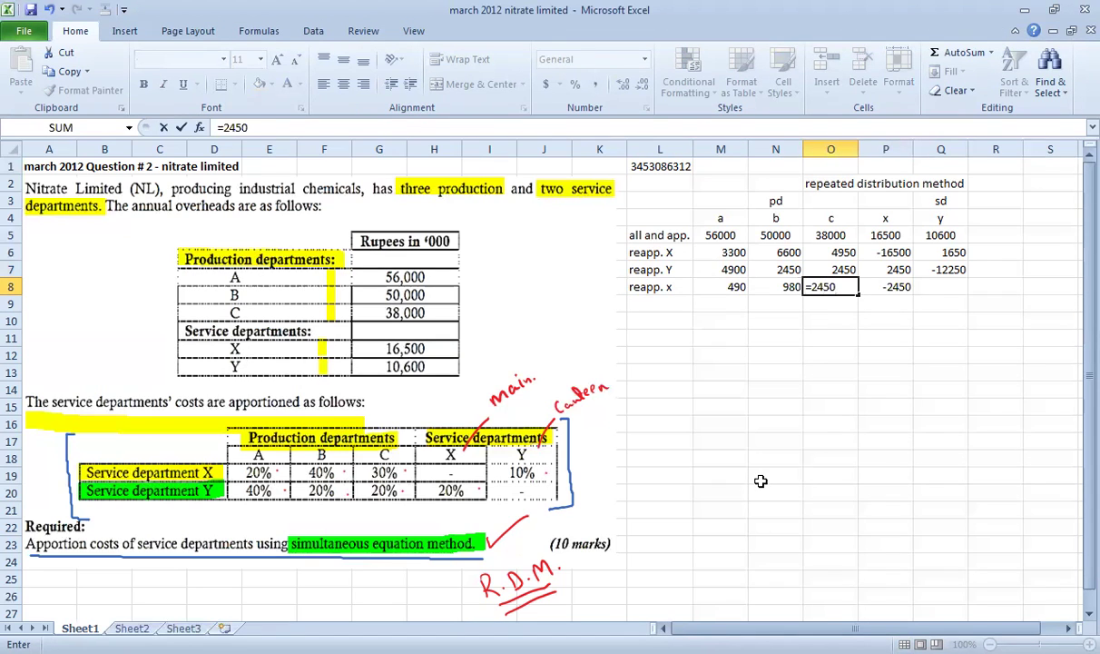
{"action": "type", "text": "*30%"}
{"action": "key", "text": "Return"}
{"action": "key", "text": "Right"}
{"action": "key", "text": "Right"}
{"action": "key", "text": "Up"}
{"action": "type", "text": "=2450*10%"}
{"action": "key", "text": "Return"}
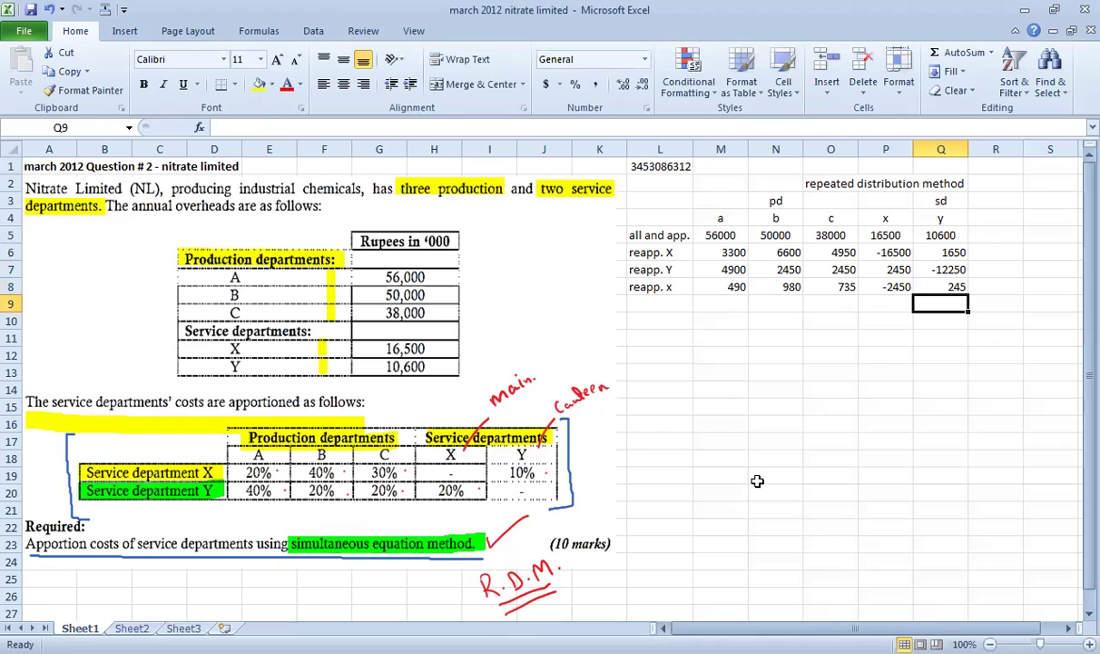
{"action": "left_click_drag", "start_coordinate": [885, 269], "coordinate": [868, 305]}
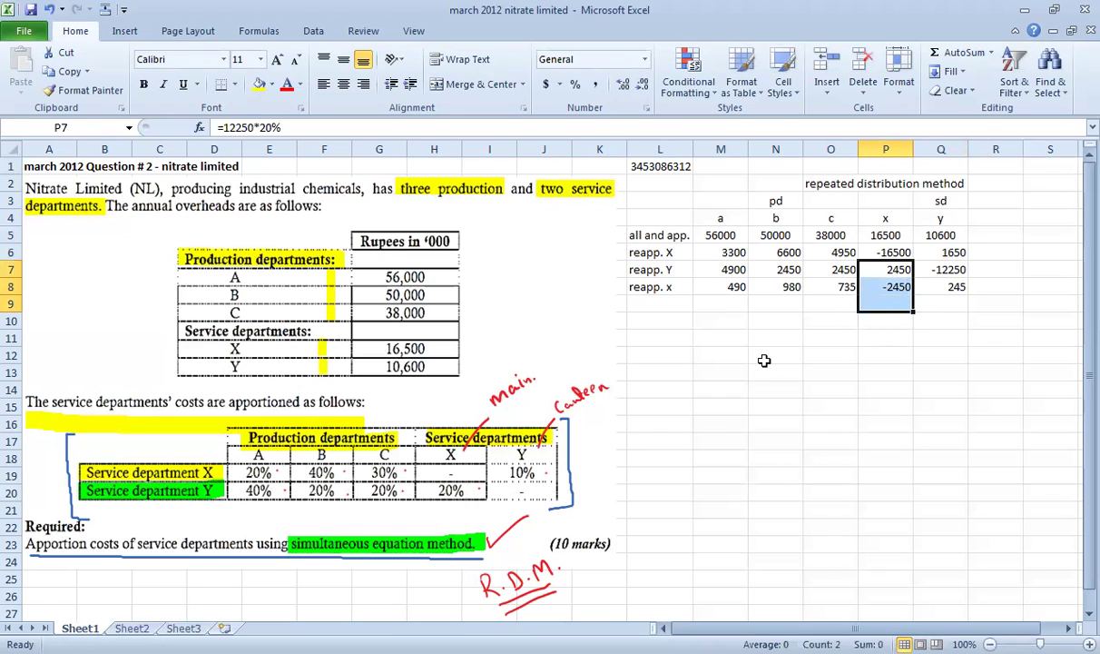
{"action": "left_click", "coordinate": [867, 305]}
{"action": "left_click", "coordinate": [962, 287]}
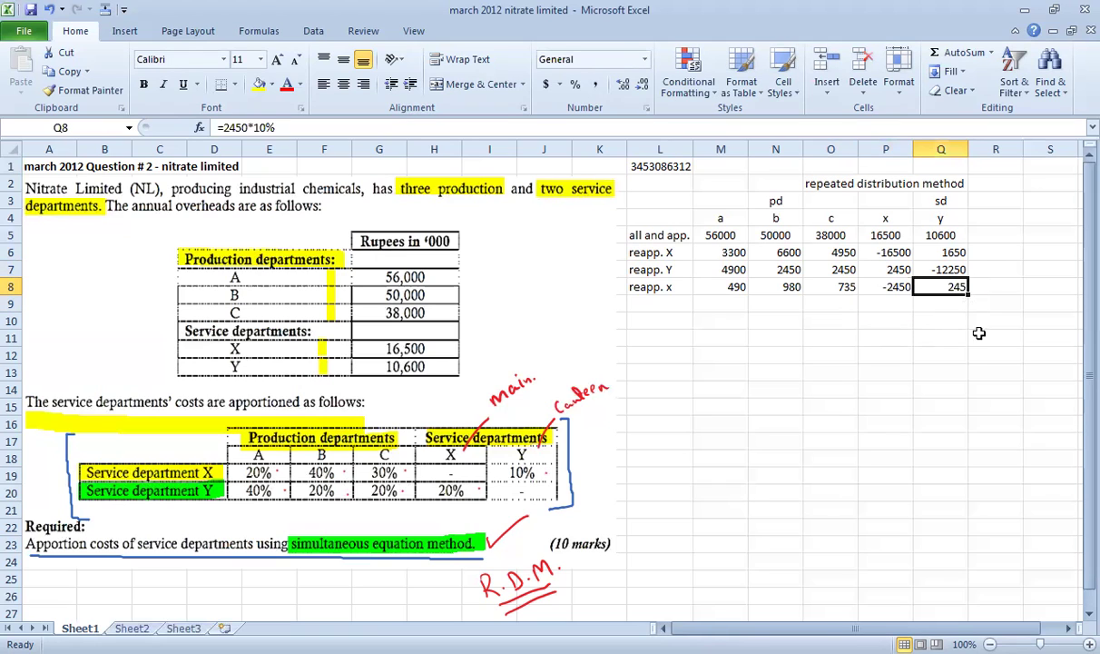
{"action": "left_click", "coordinate": [949, 309]}
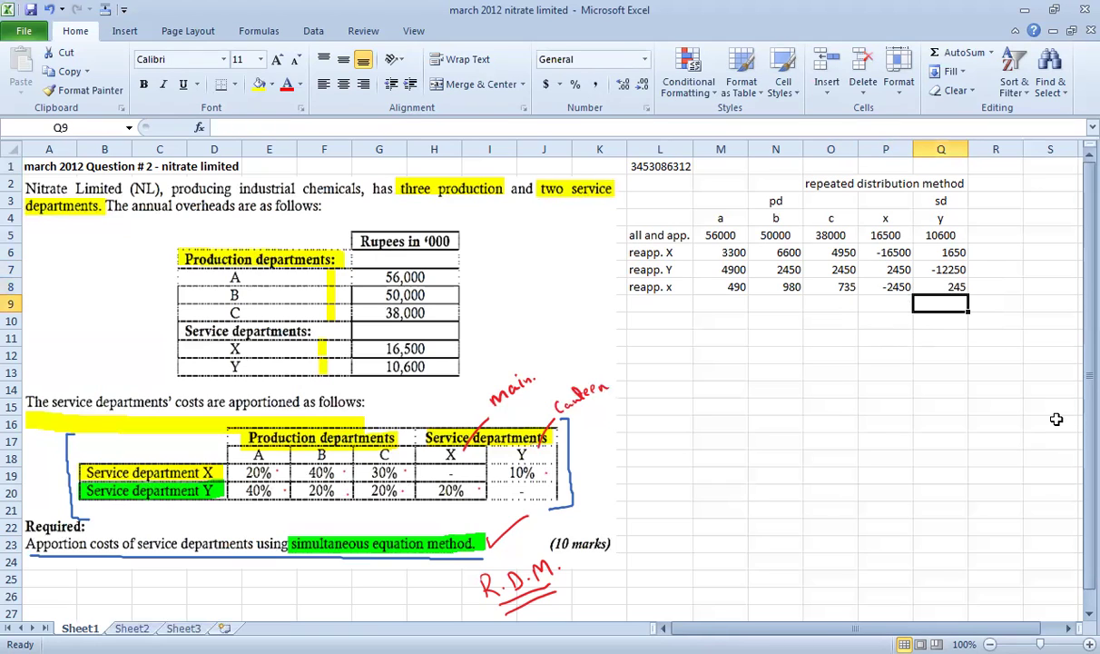
- Enter -245 under y and label the new row 'reapp. y'
{"action": "type", "text": "-23"}
{"action": "key", "text": "BackSpace"}
{"action": "type", "text": "45"}
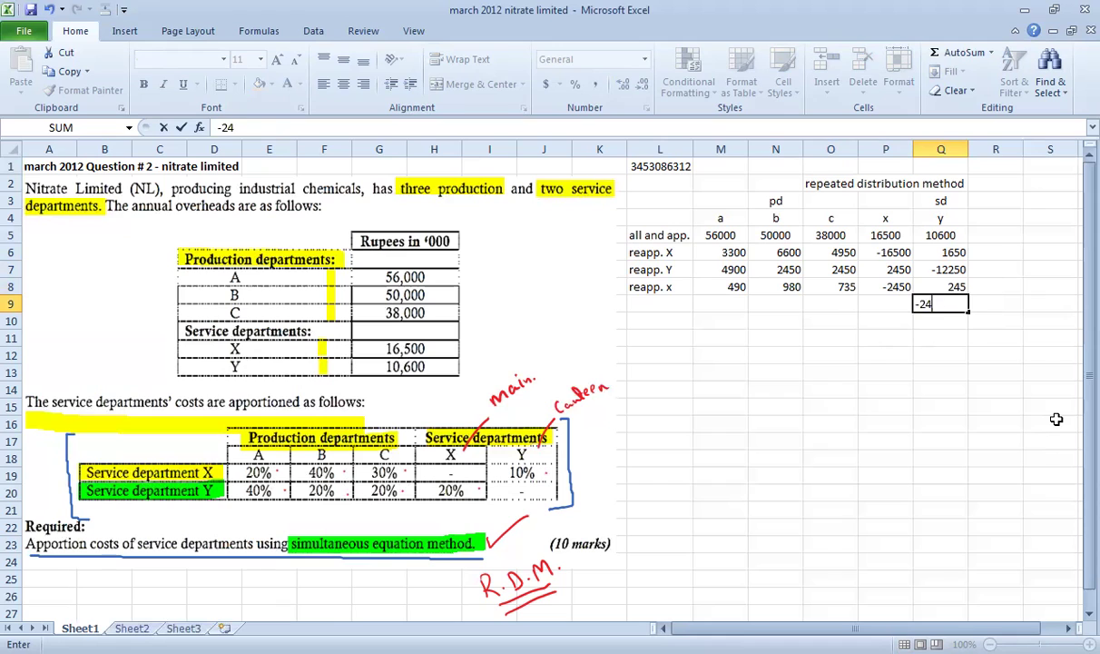
{"action": "key", "text": "Return"}
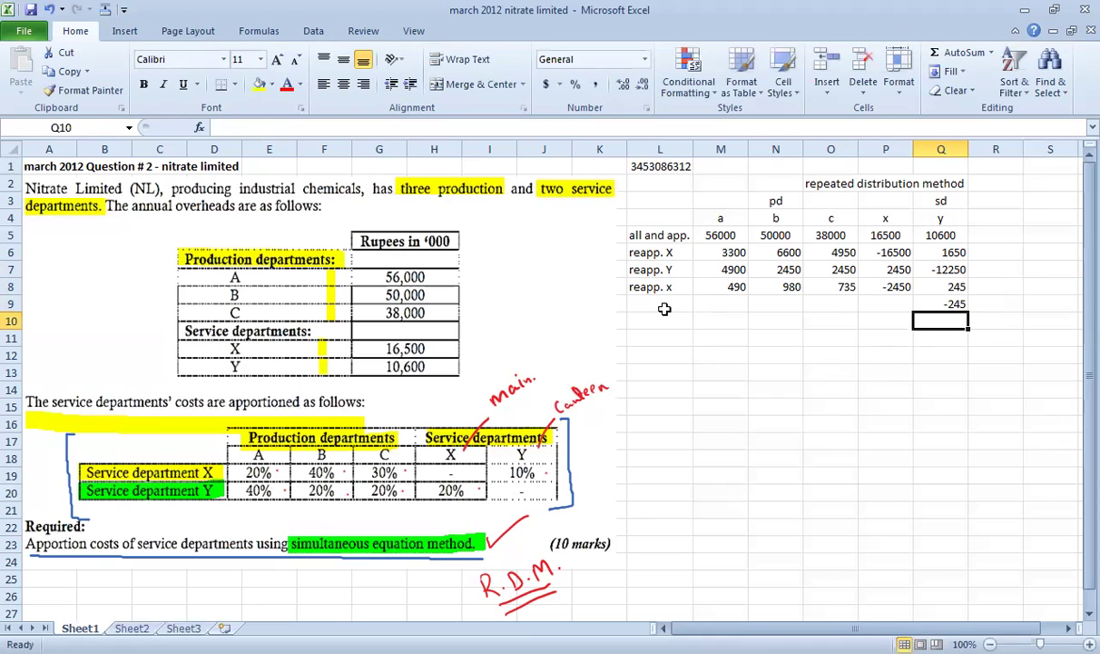
{"action": "left_click", "coordinate": [635, 303]}
{"action": "type", "text": "reapp"}
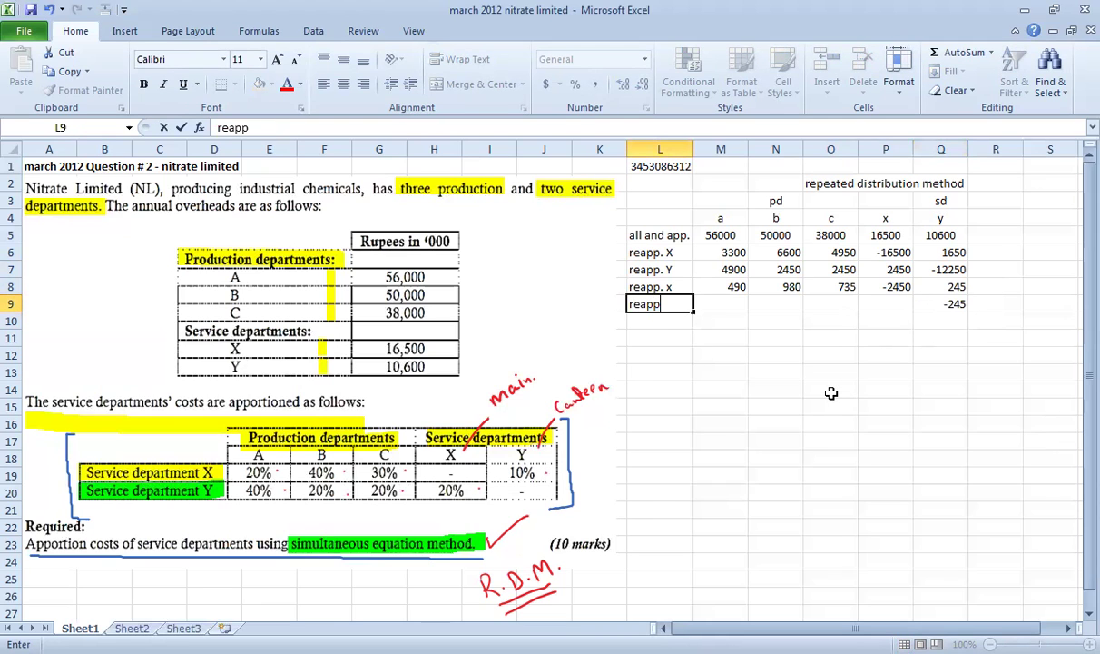
{"action": "type", "text": ". y"}
{"action": "key", "text": "Return"}
- Share y's 245 as =245*40% (98) to a and =245*20% (49) to b
{"action": "key", "text": "Up"}
{"action": "key", "text": "Right"}
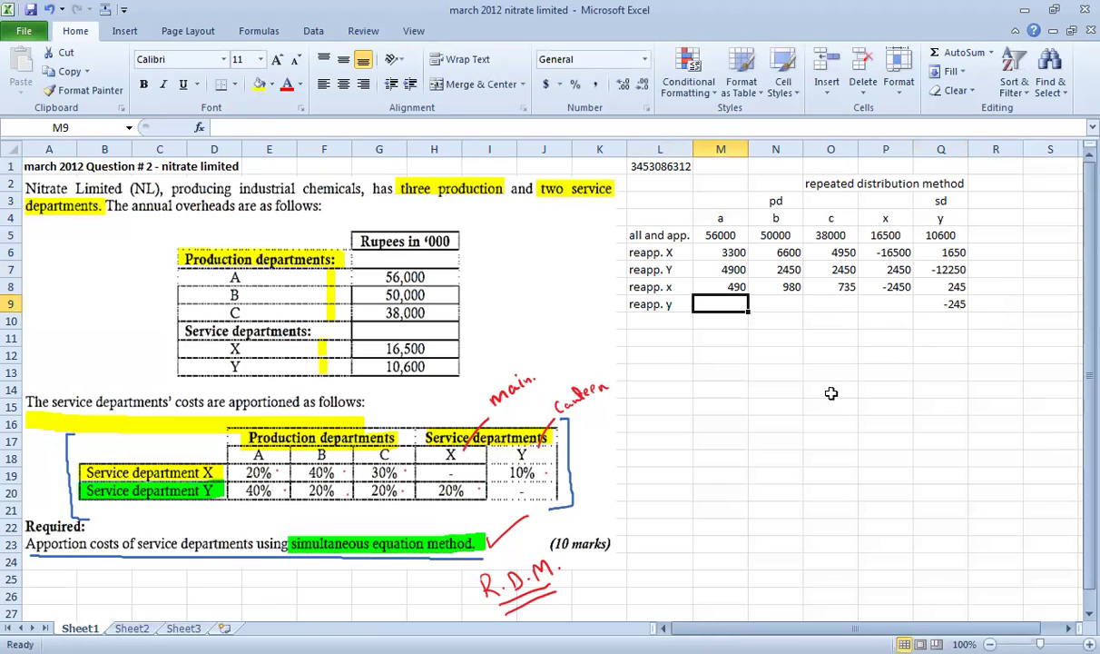
{"action": "type", "text": "=245"}
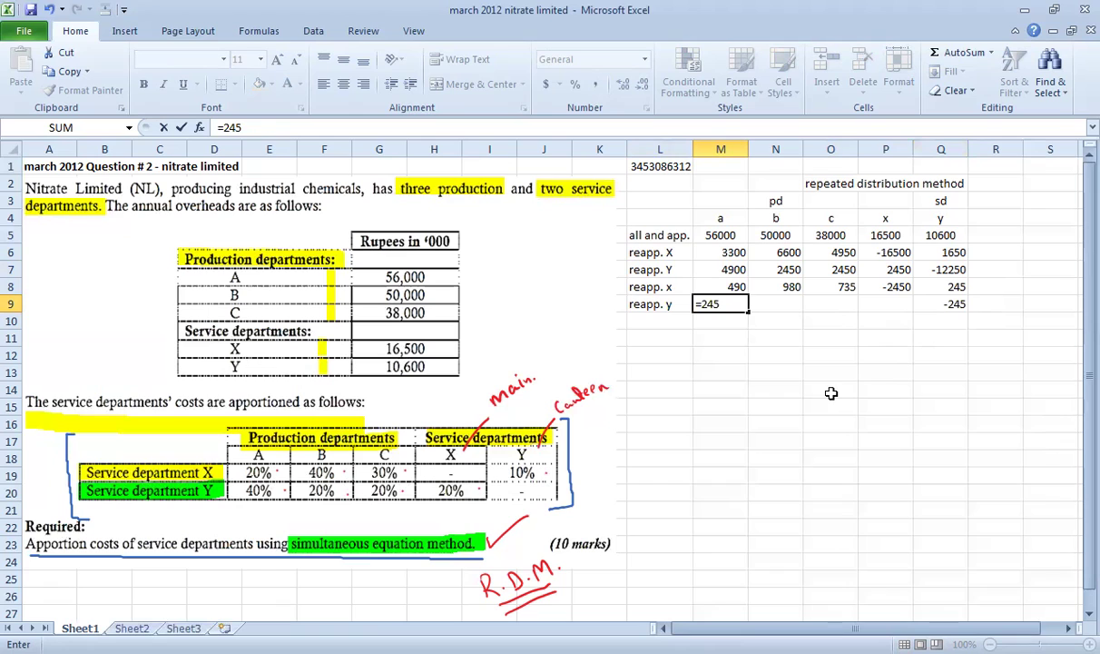
{"action": "type", "text": "*40%"}
{"action": "key", "text": "Return"}
{"action": "key", "text": "Up"}
{"action": "key", "text": "Right"}
{"action": "type", "text": "=245"}
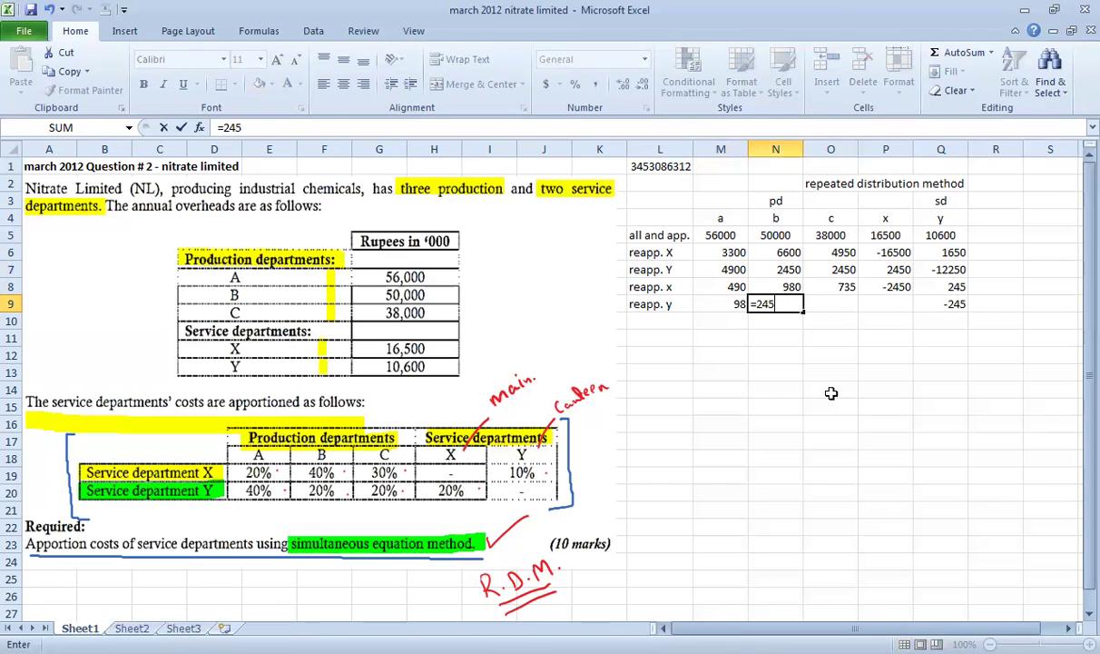
{"action": "type", "text": "*20%"}
{"action": "key", "text": "Return"}
- Give c and x 20% of 245 (49 each), correcting the x entry
{"action": "key", "text": "Up"}
{"action": "key", "text": "Right"}
{"action": "type", "text": "=245"}
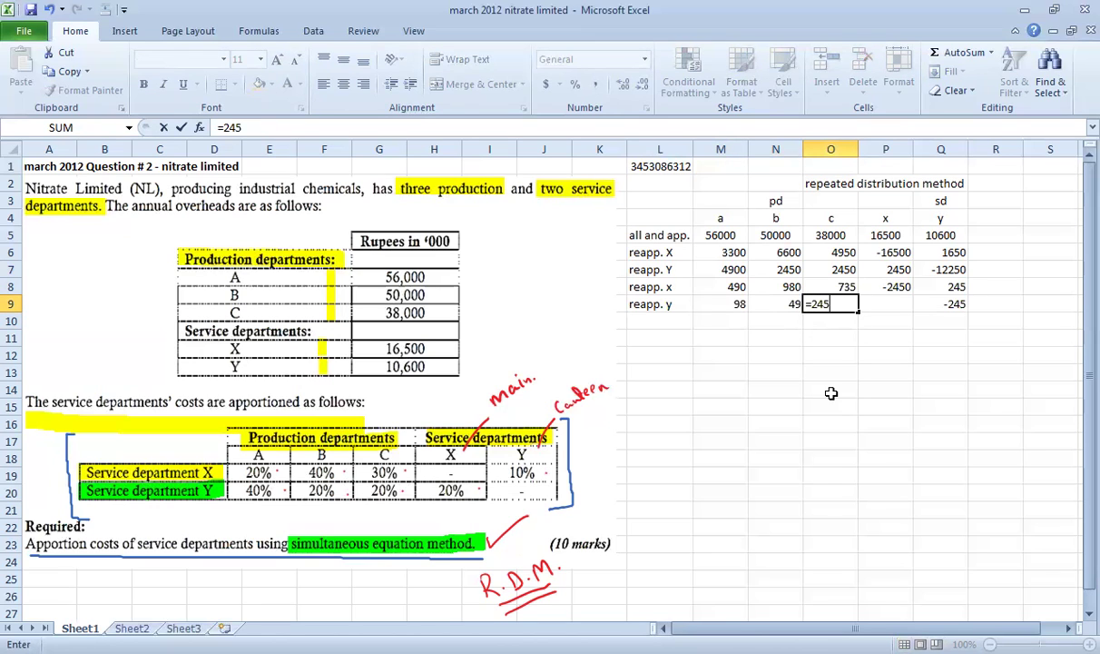
{"action": "type", "text": "*20%"}
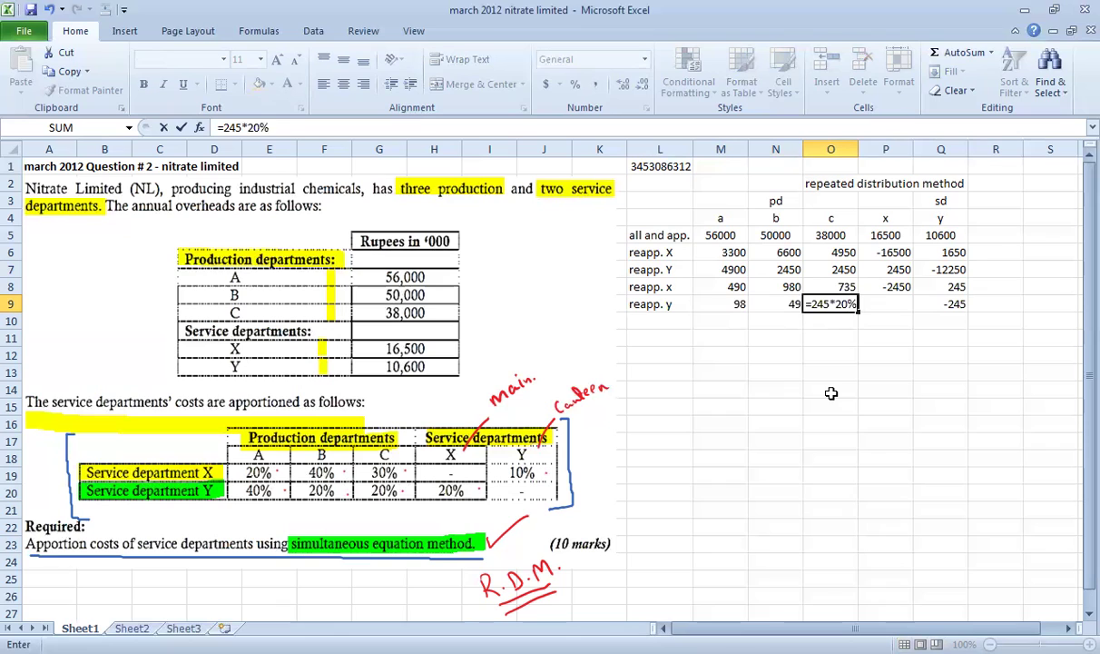
{"action": "key", "text": "Return"}
{"action": "key", "text": "Up"}
{"action": "key", "text": "Right"}
{"action": "type", "text": "24"}
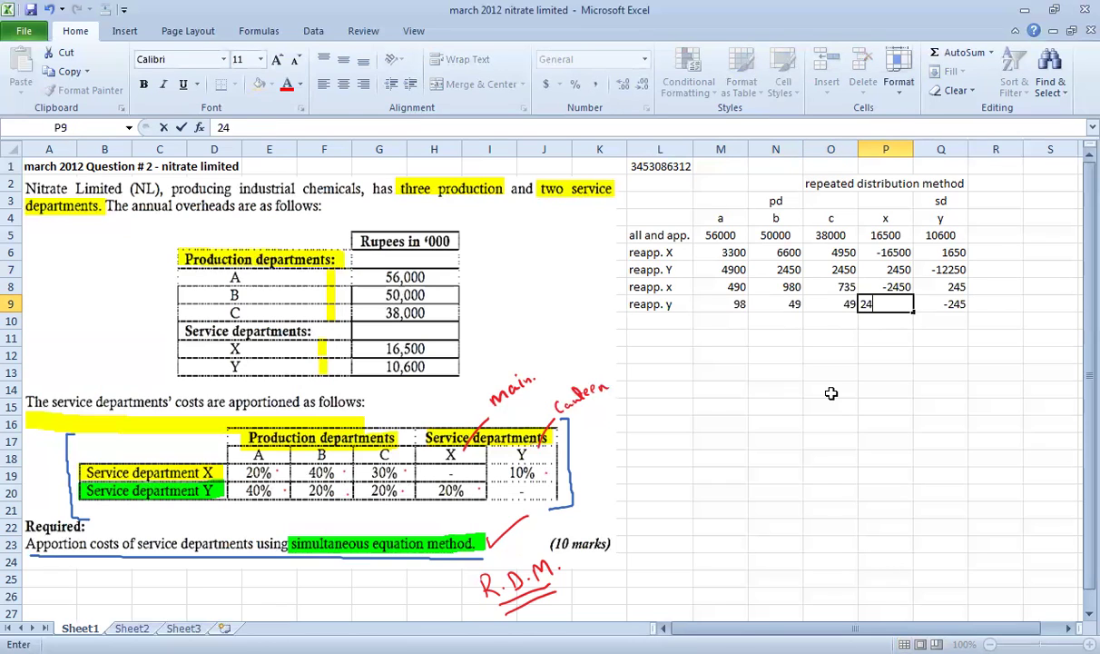
{"action": "type", "text": "5*20%"}
{"action": "key", "text": "Return"}
{"action": "key", "text": "Up"}
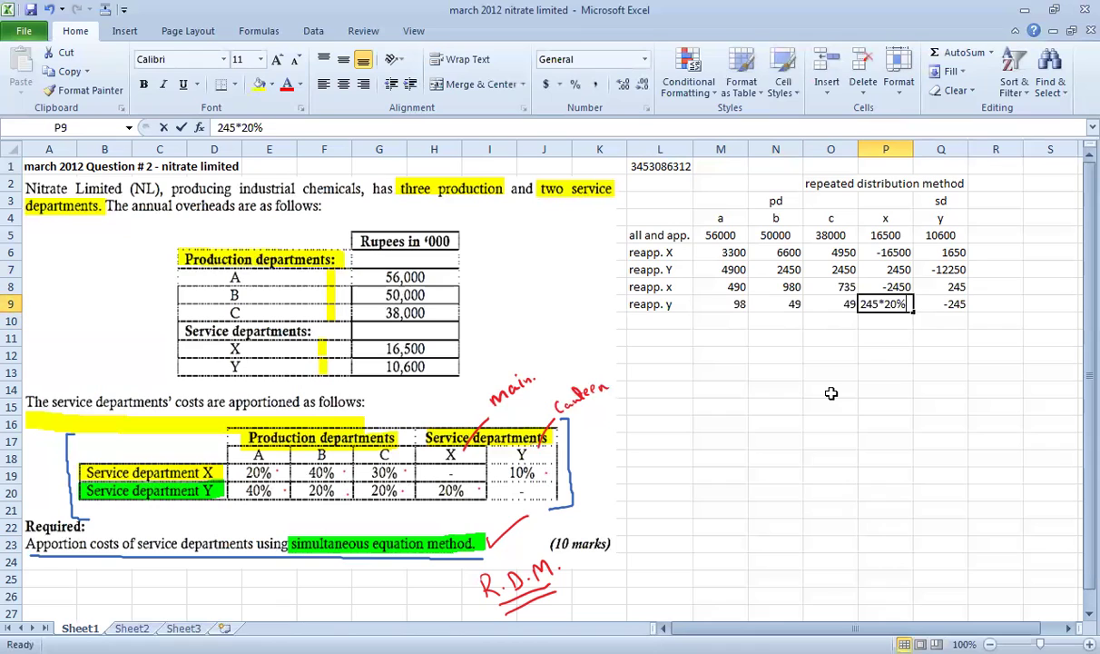
{"action": "key", "text": "F2"}
{"action": "key", "text": "Return"}
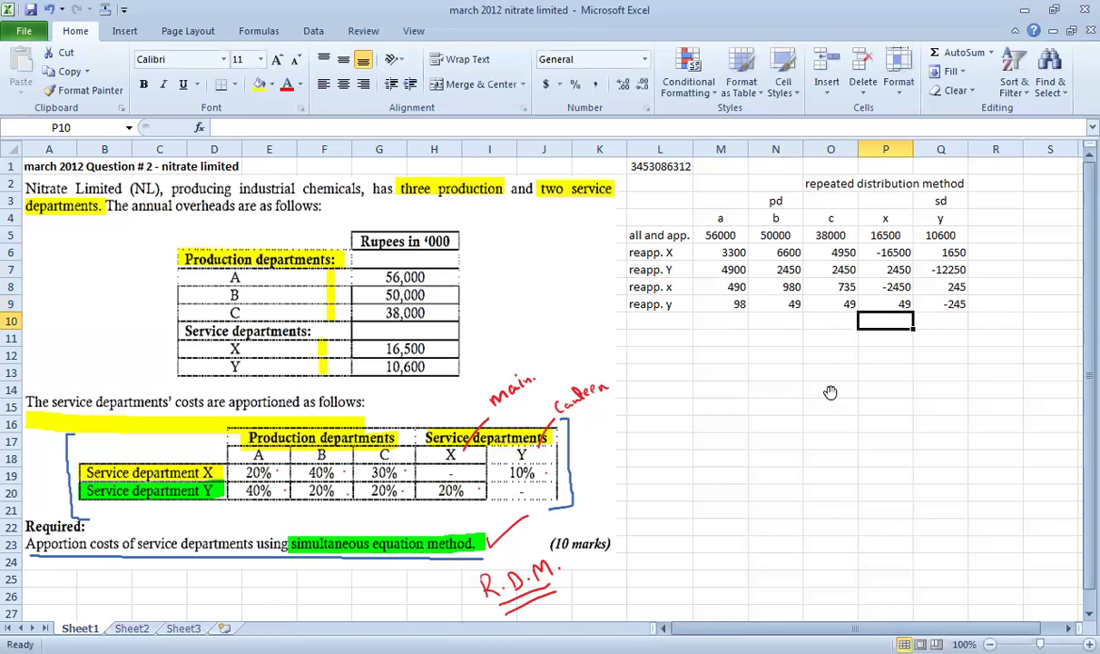
- Review the reapp. y row's -245 and x share formula against the table headings
{"action": "key", "text": "Up"}
{"action": "key", "text": "Right"}
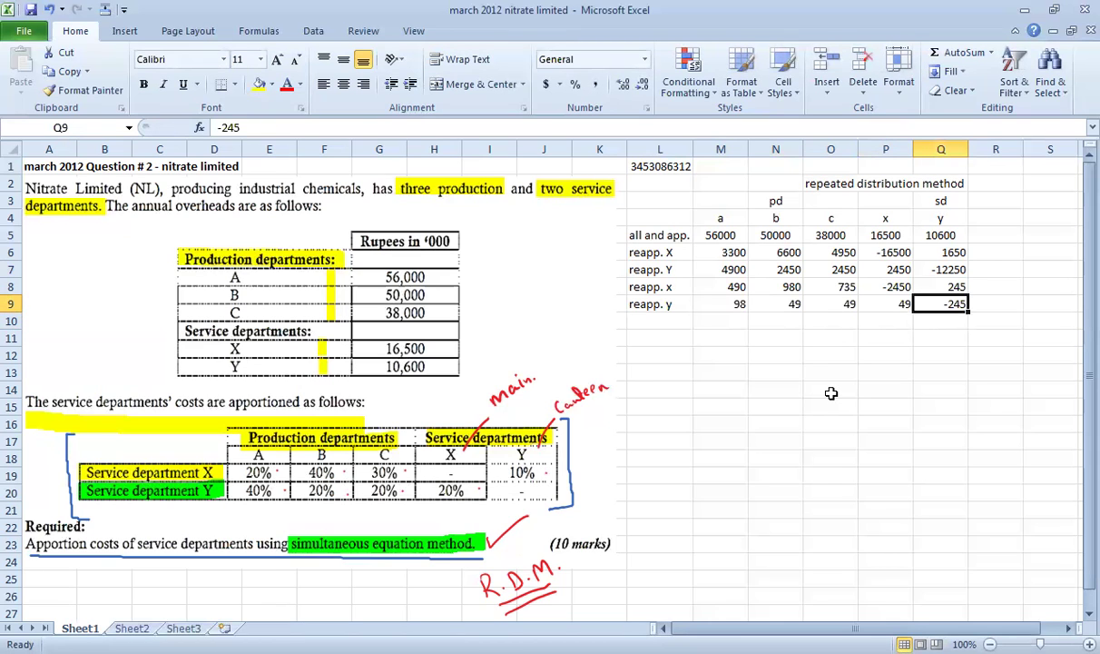
{"action": "key", "text": "Left"}
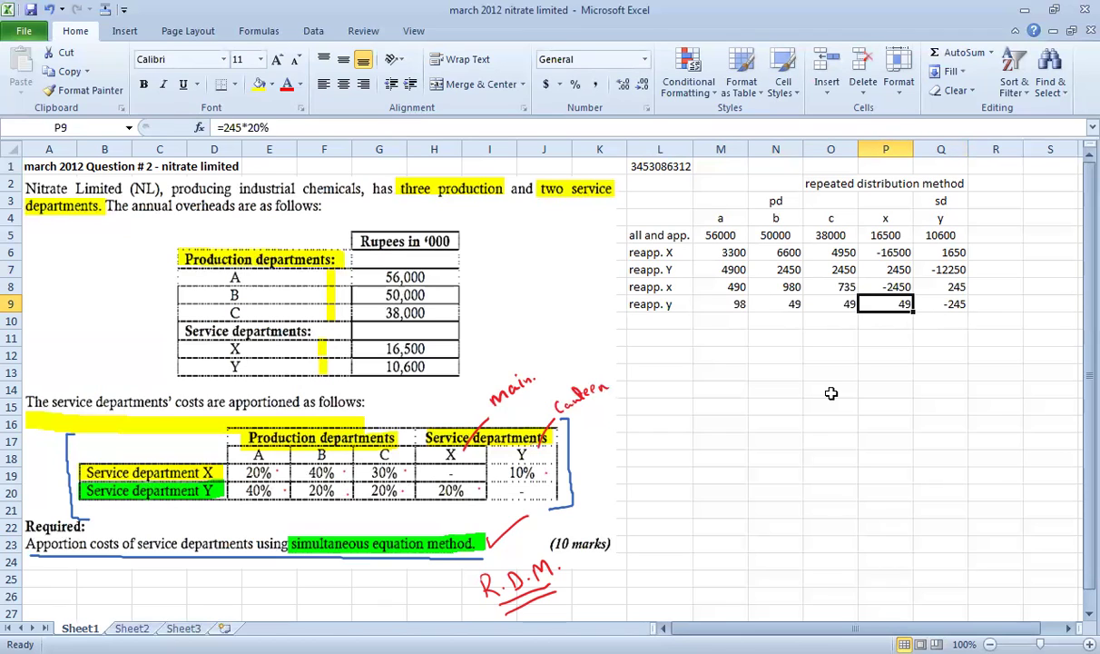
{"action": "key", "text": "Up"}
{"action": "key", "text": "Up"}
{"action": "key", "text": "Up"}
{"action": "key", "text": "Up"}
{"action": "key", "text": "Right"}
{"action": "key", "text": "Left"}
{"action": "key", "text": "Down"}
{"action": "key", "text": "Down"}
{"action": "key", "text": "Down"}
{"action": "key", "text": "Down"}
{"action": "key", "text": "Right"}
{"action": "key", "text": "Left"}
{"action": "key", "text": "Down"}
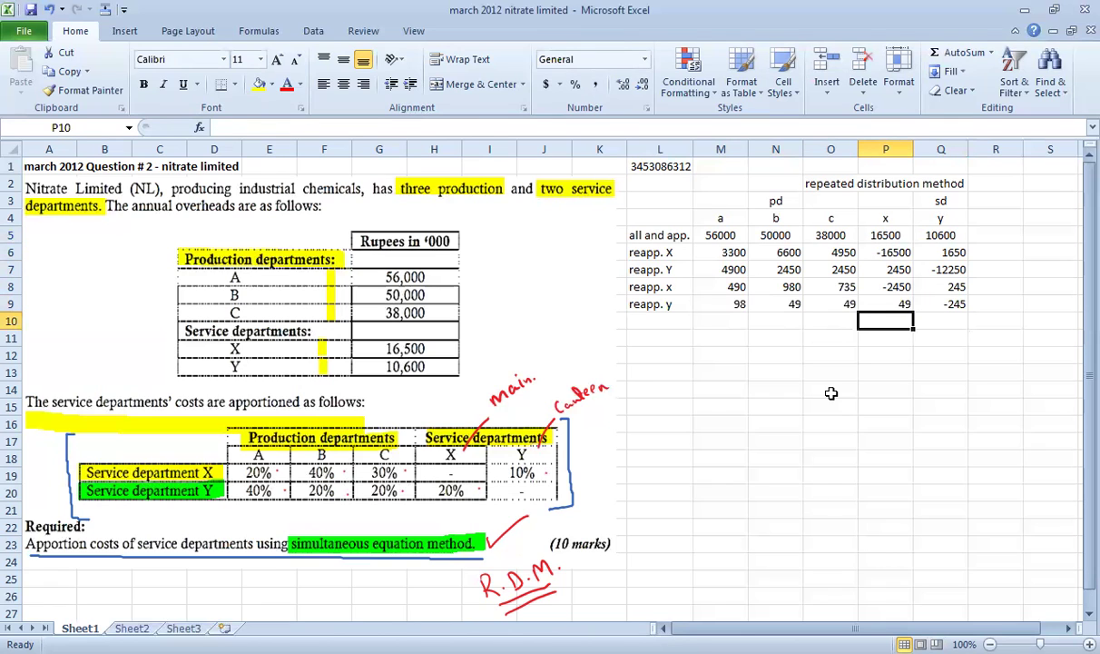
- Enter -49 under x and label the new row 'reapp. x'
{"action": "type", "text": "-49"}
{"action": "key", "text": "Return"}
{"action": "key", "text": "Up"}
{"action": "key", "text": "Left"}
{"action": "key", "text": "Left"}
{"action": "key", "text": "Left"}
{"action": "key", "text": "Left"}
{"action": "type", "text": "rea"}
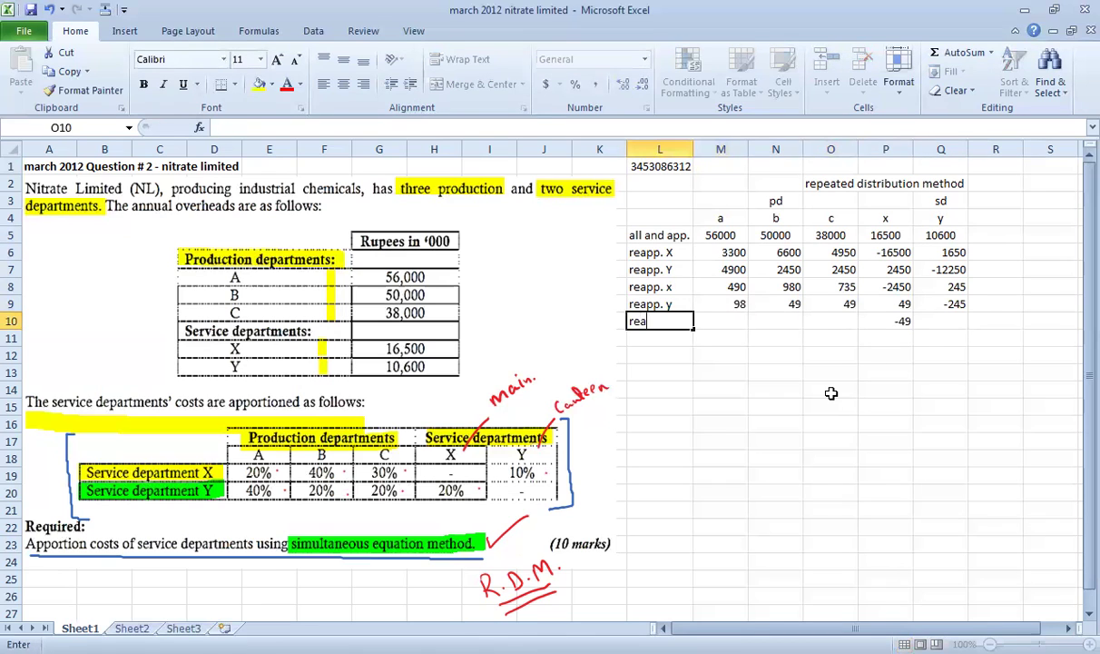
{"action": "type", "text": "pp. x"}
{"action": "key", "text": "Return"}
- Give a 20% (9.8) and b 40% (19.6) of x's 49
{"action": "key", "text": "Right"}
{"action": "key", "text": "Up"}
{"action": "type", "text": "=49"}
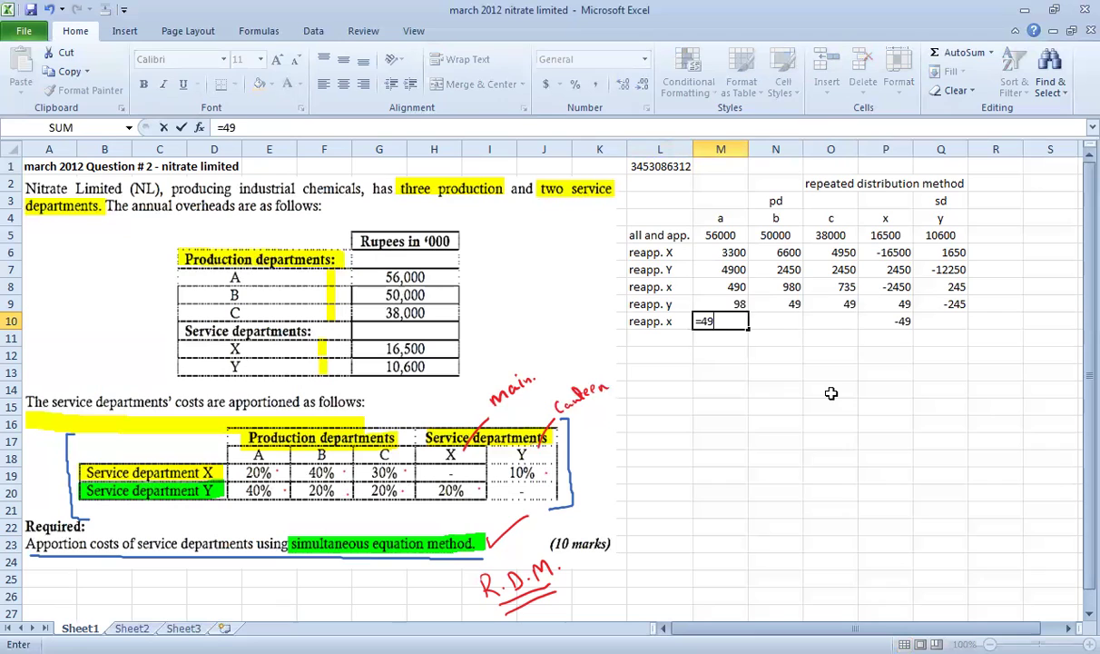
{"action": "type", "text": "*20%"}
{"action": "key", "text": "Return"}
{"action": "key", "text": "Right"}
{"action": "key", "text": "Up"}
{"action": "type", "text": "="}
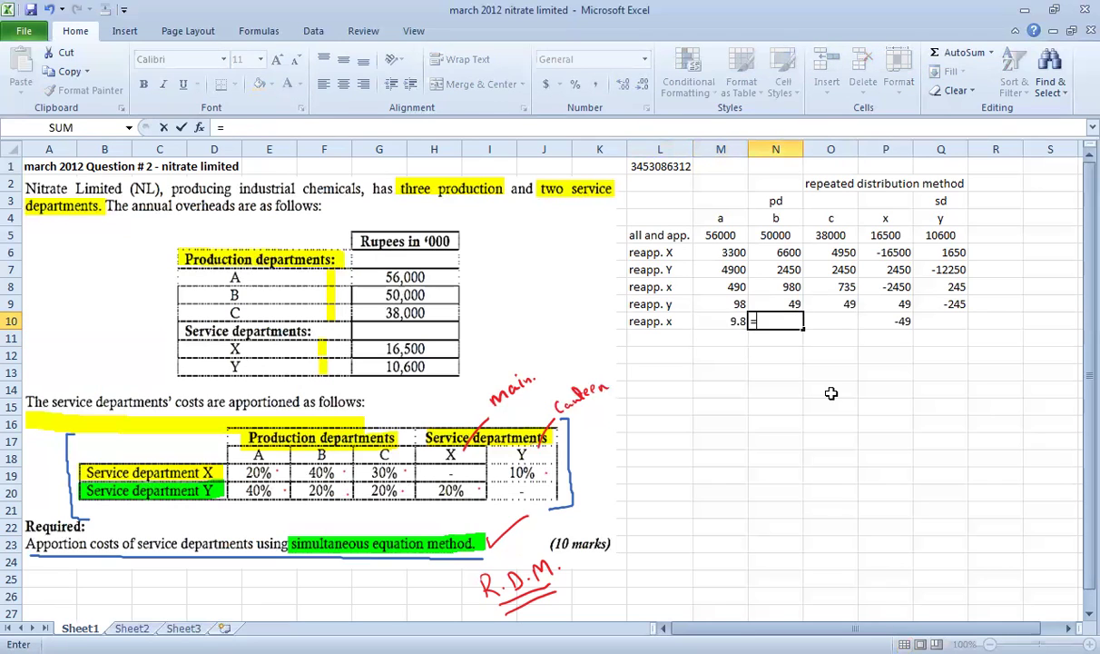
{"action": "type", "text": "49*40%"}
{"action": "key", "text": "Return"}
- Give c 30% (14.7) and y 10% (4.9) of 49, then check the y formula
{"action": "key", "text": "Right"}
{"action": "key", "text": "Up"}
{"action": "type", "text": "=49"}
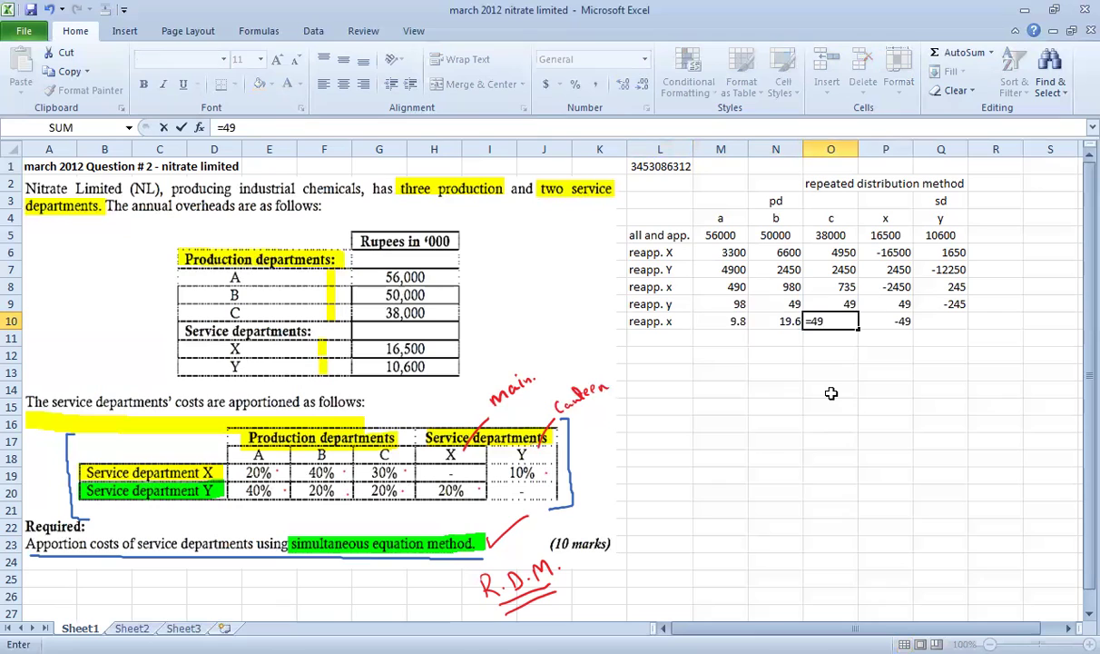
{"action": "type", "text": "*30%"}
{"action": "key", "text": "Return"}
{"action": "key", "text": "Right"}
{"action": "key", "text": "Right"}
{"action": "key", "text": "Up"}
{"action": "type", "text": "=49*10%"}
{"action": "key", "text": "Return"}
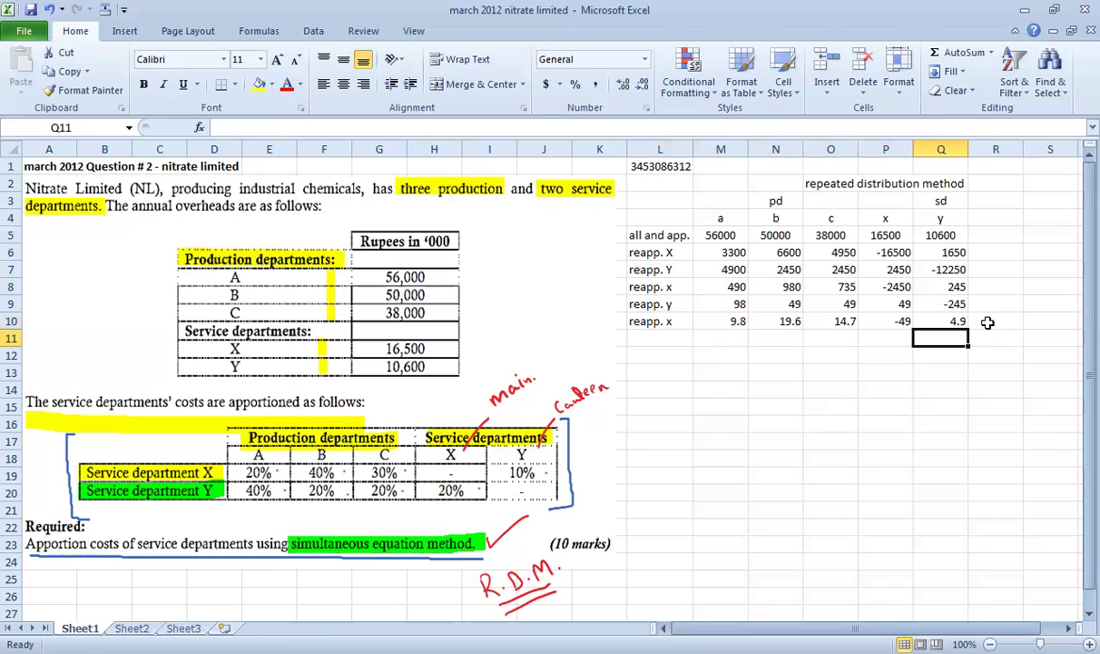
{"action": "left_click", "coordinate": [935, 320]}
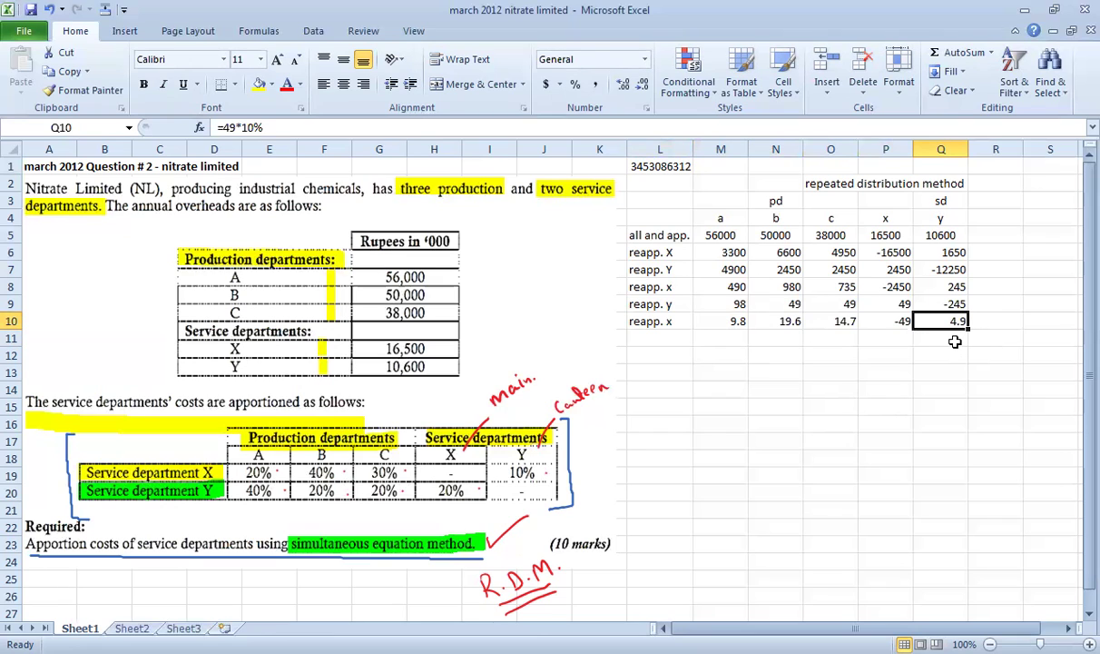
- Enter -4.9 under y in the next row and label that row 'reapp. y'
{"action": "left_click", "coordinate": [955, 339]}
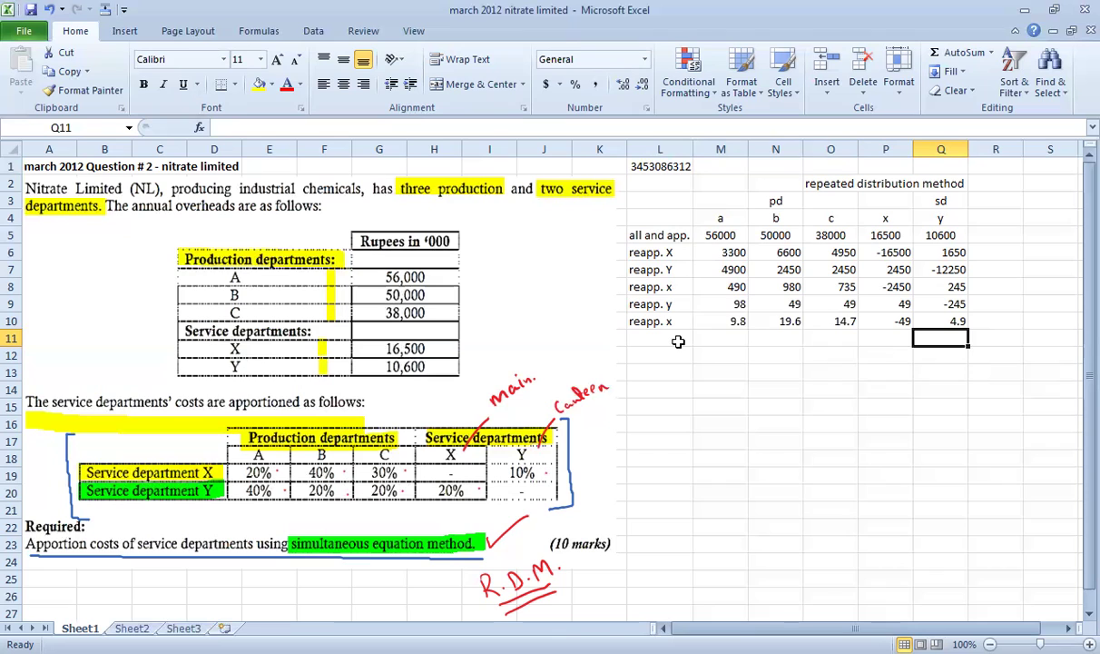
{"action": "type", "text": "-4.9"}
{"action": "key", "text": "Return"}
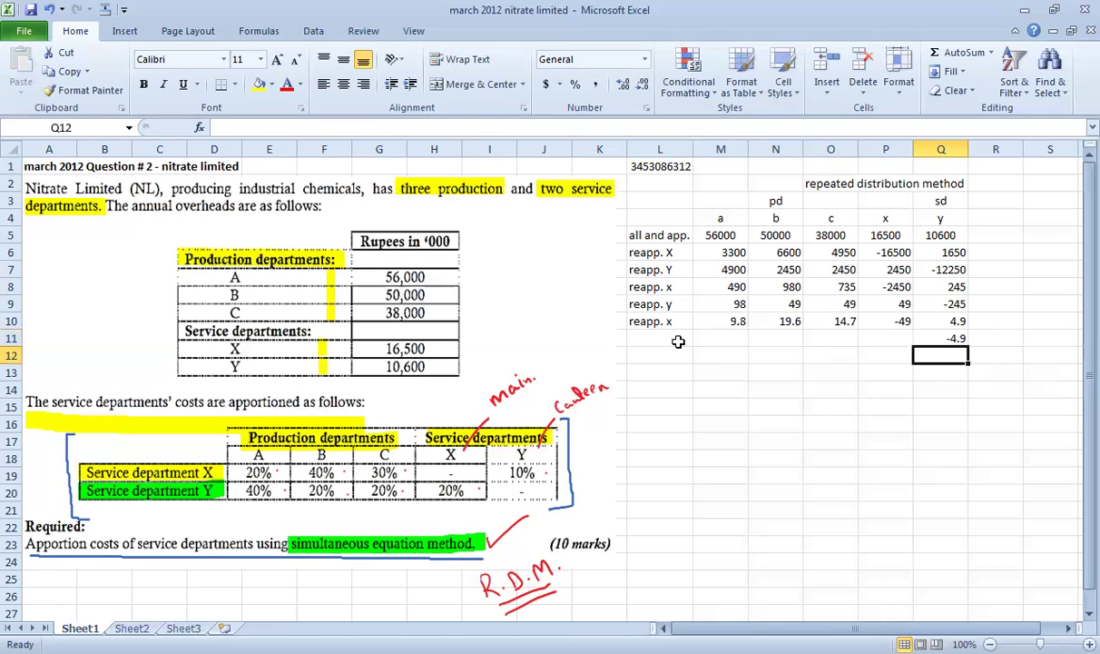
{"action": "left_click", "coordinate": [959, 341]}
{"action": "left_click", "coordinate": [635, 340]}
{"action": "type", "text": "reapp. y"}
{"action": "key", "text": "Tab"}
{"action": "key", "text": "Down"}
{"action": "key", "text": "Up"}
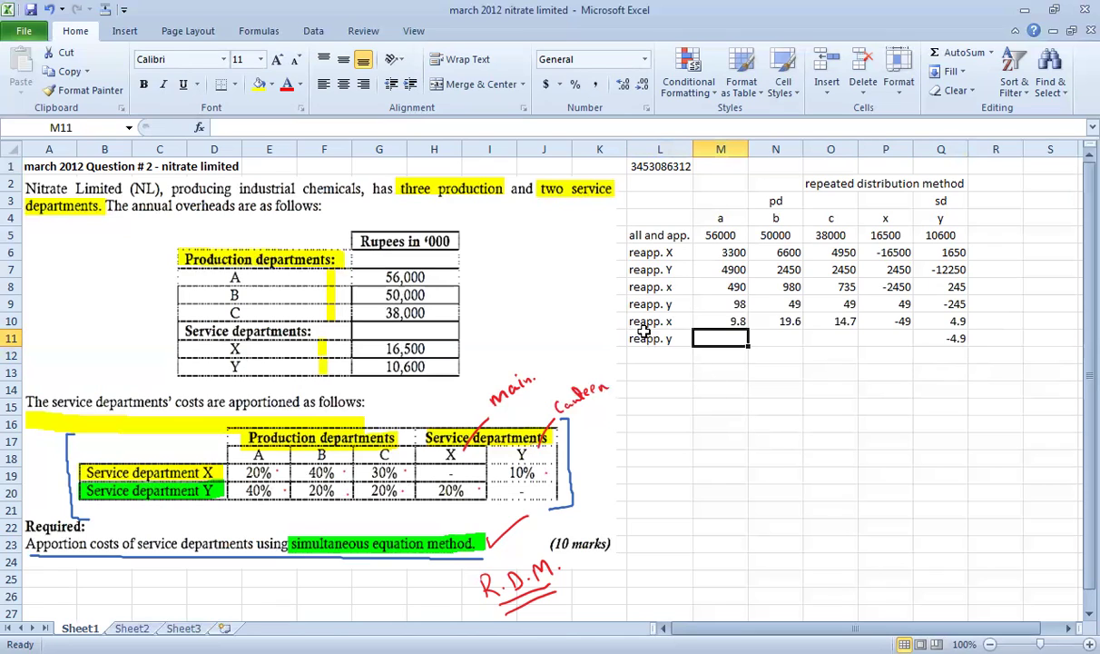
- With ink, highlight in cyan beneath Service department Y's 40%, 20% and 20% shares
{"action": "left_click", "coordinate": [228, 576]}
{"action": "left_click", "coordinate": [464, 31]}
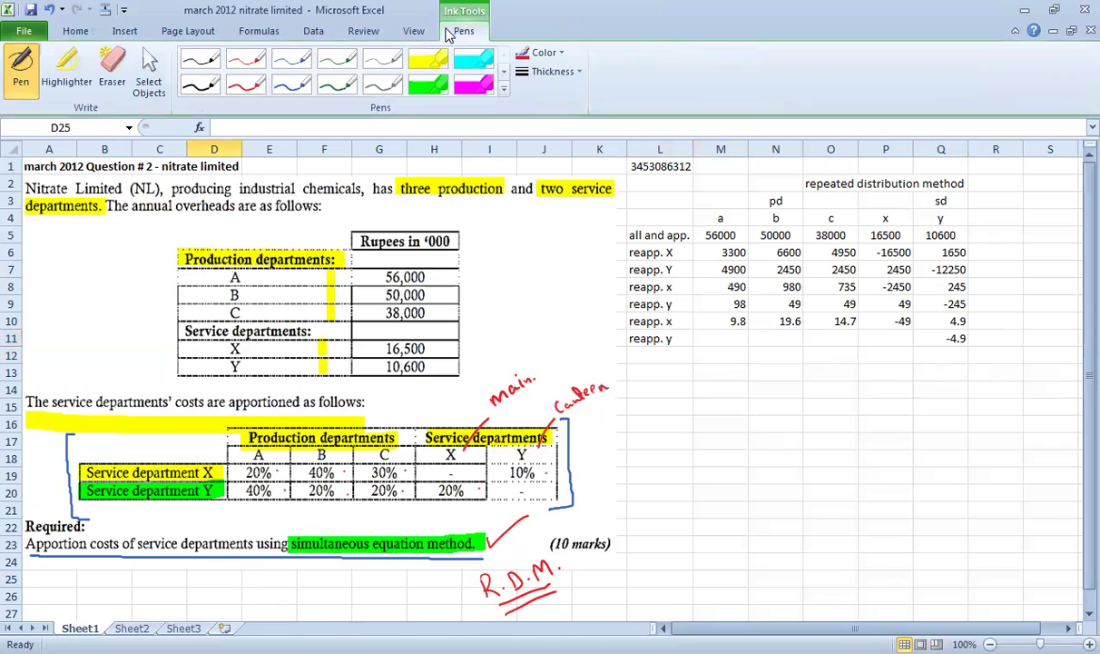
{"action": "left_click", "coordinate": [467, 68]}
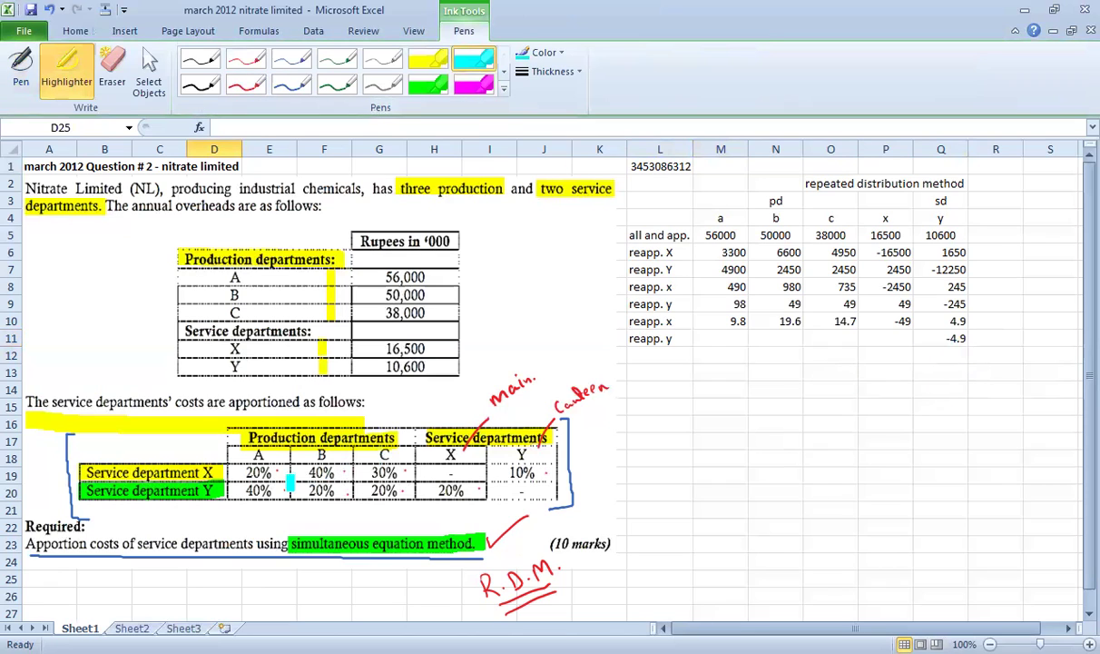
{"action": "left_click_drag", "start_coordinate": [236, 508], "coordinate": [274, 509]}
{"action": "left_click_drag", "start_coordinate": [284, 508], "coordinate": [404, 508]}
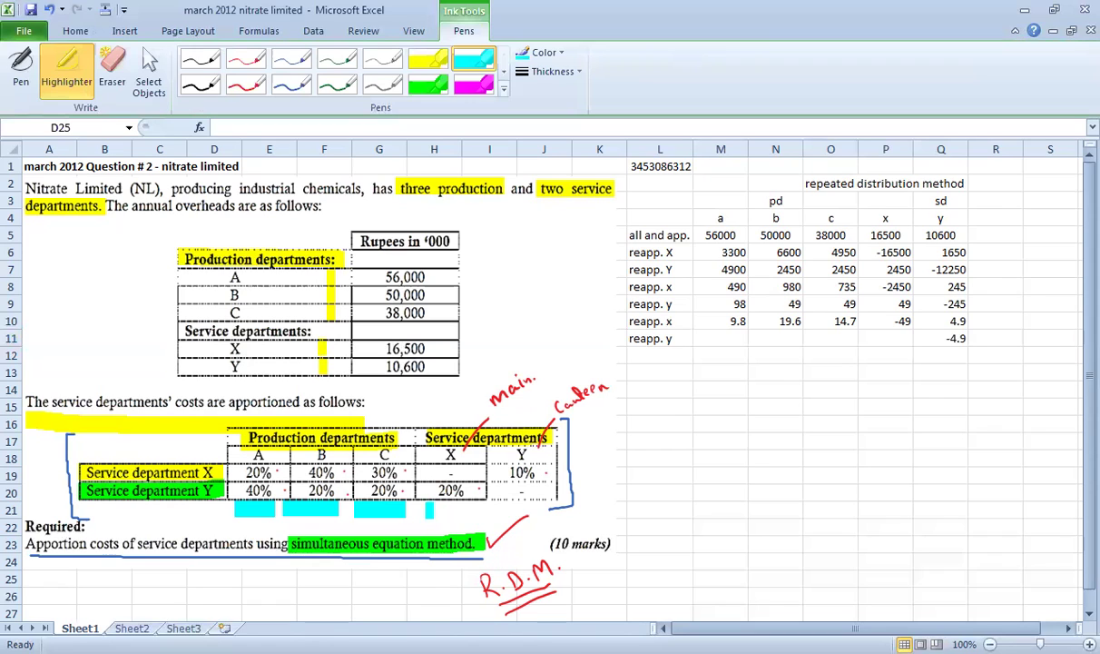
{"action": "left_click_drag", "start_coordinate": [426, 509], "coordinate": [480, 509]}
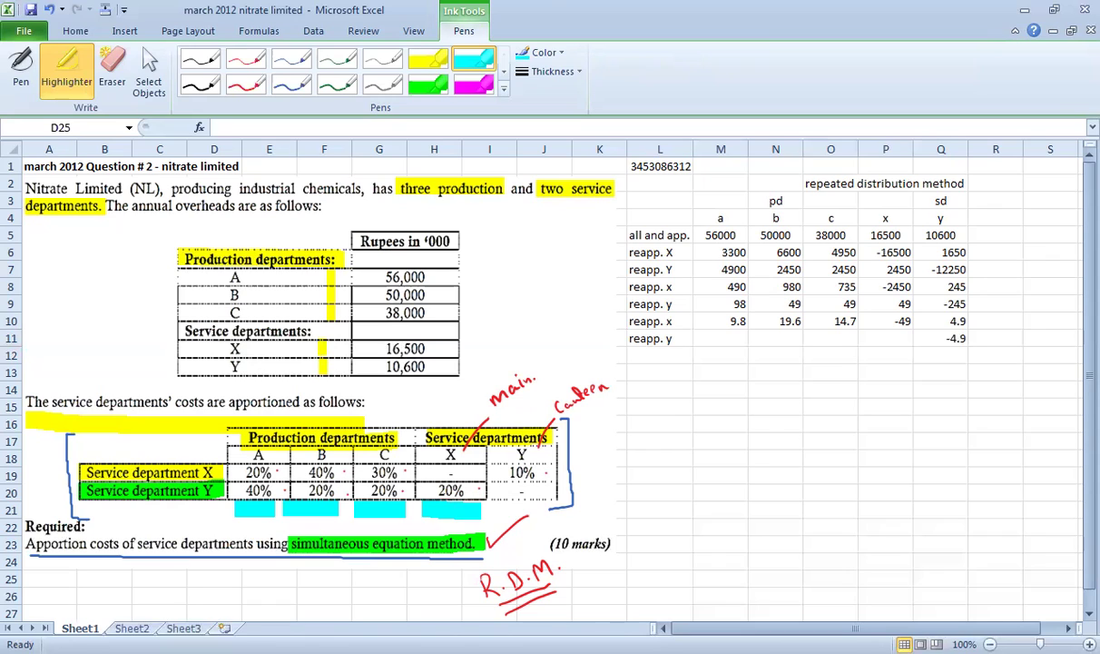
- Draw a red pen box around the production departments' percentages in E19:G20
{"action": "left_click", "coordinate": [242, 86]}
{"action": "left_click_drag", "start_coordinate": [229, 510], "coordinate": [405, 517]}
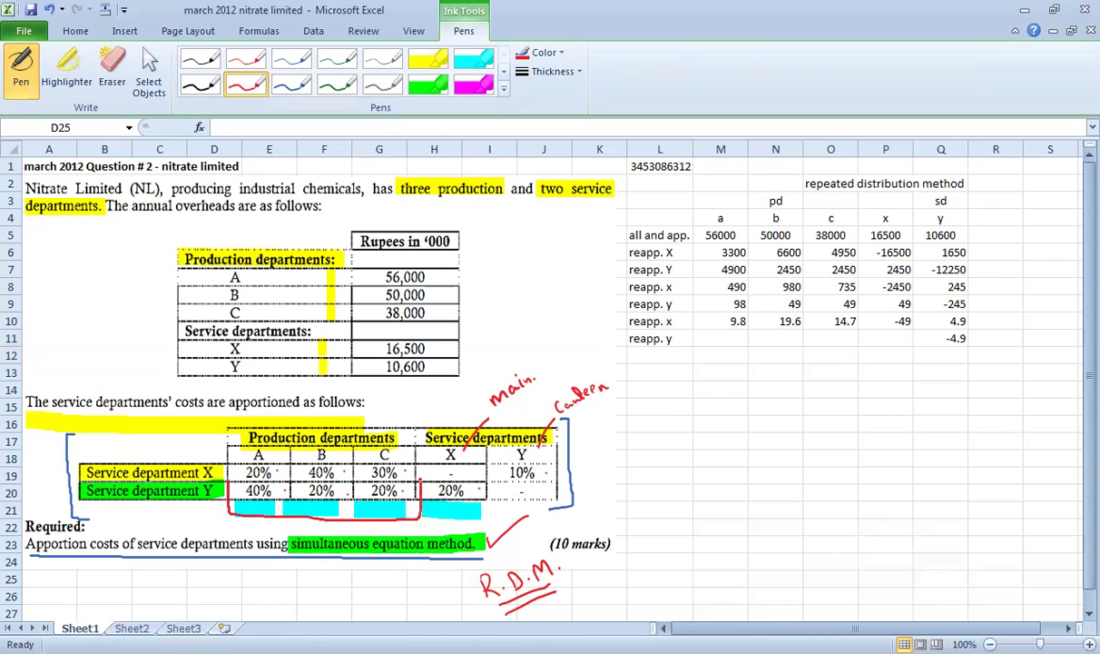
{"action": "left_click_drag", "start_coordinate": [362, 483], "coordinate": [293, 481]}
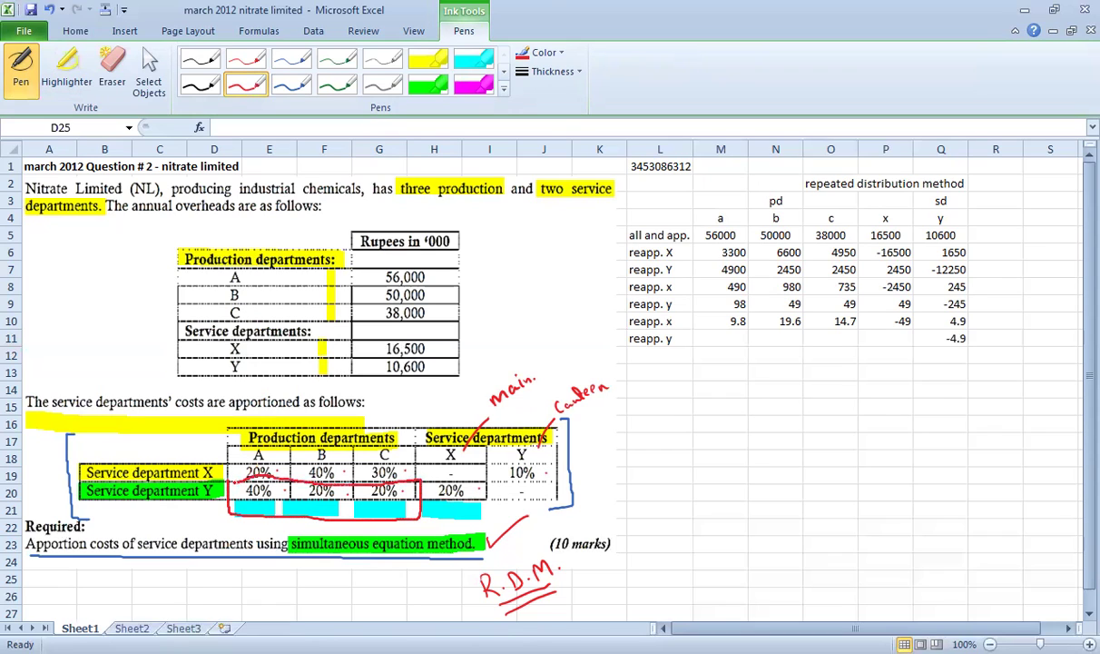
{"action": "key", "text": "Escape"}
{"action": "left_click", "coordinate": [635, 509]}
- Enter 4:2 in L21, which Excel displays as the time 4:02:02
{"action": "type", "text": "4:2:2"}
{"action": "key", "text": "Return"}
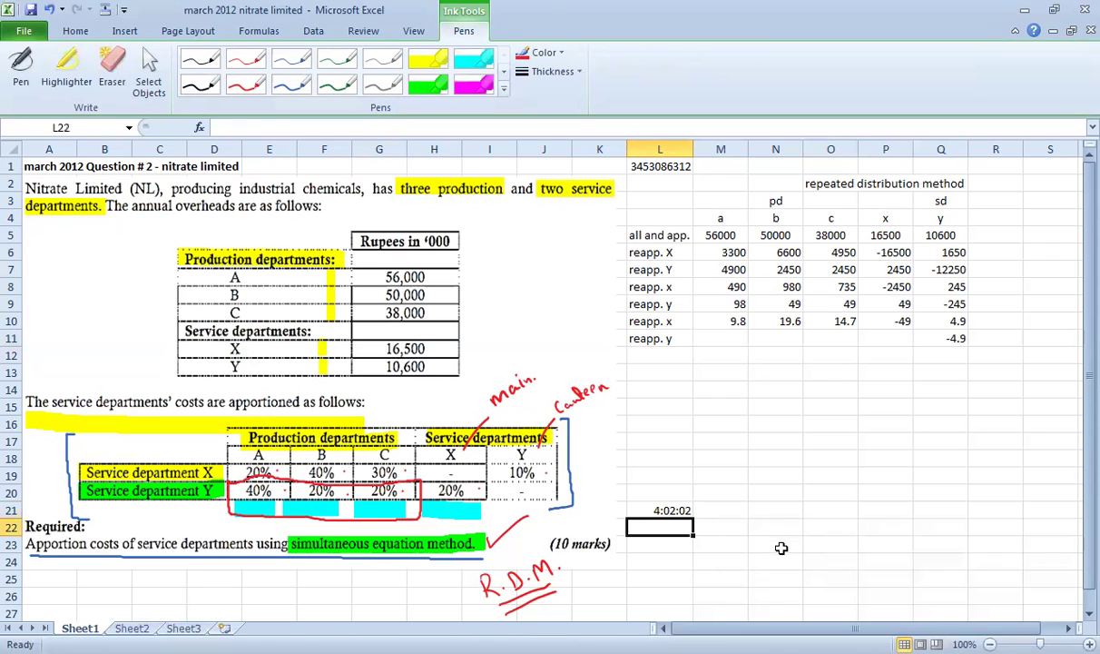
{"action": "left_click", "coordinate": [651, 509]}
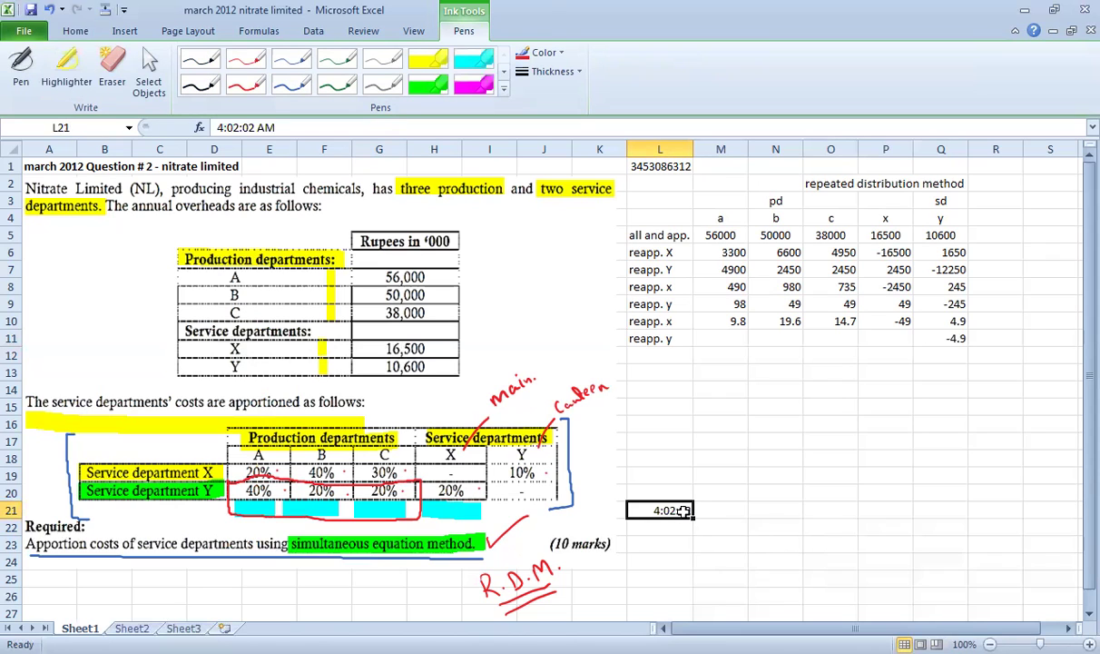
- In M11:O11, split Y's remaining 4.9 as 2.45, 1.225 and 1.225 to a, b and c
{"action": "left_click", "coordinate": [967, 337]}
{"action": "left_click", "coordinate": [726, 341]}
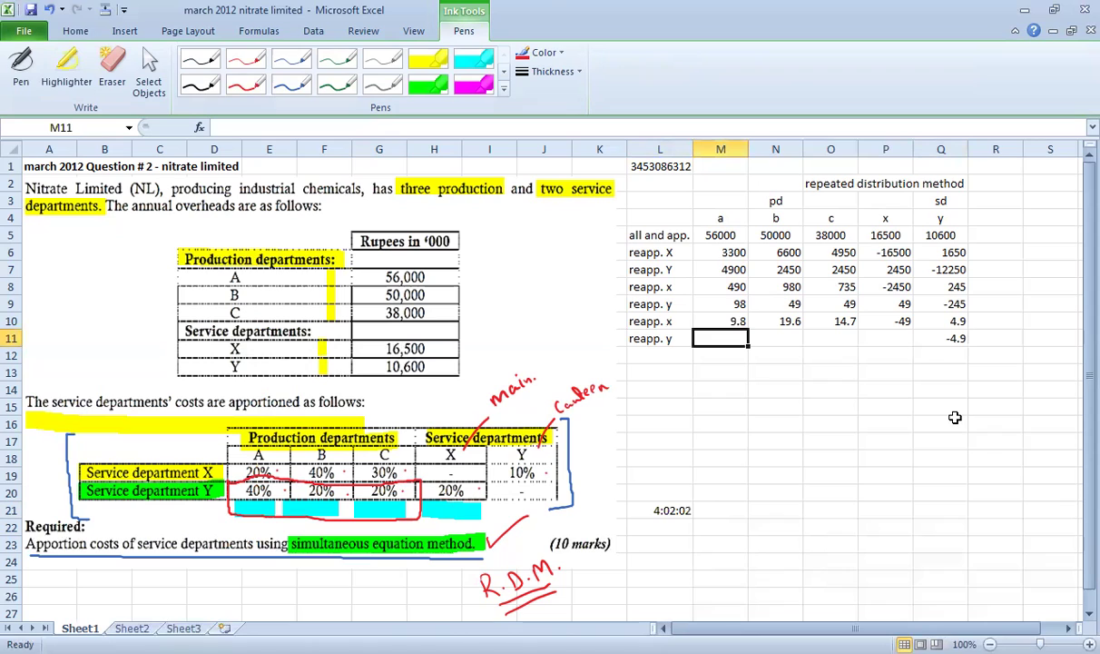
{"action": "type", "text": "=4.9"}
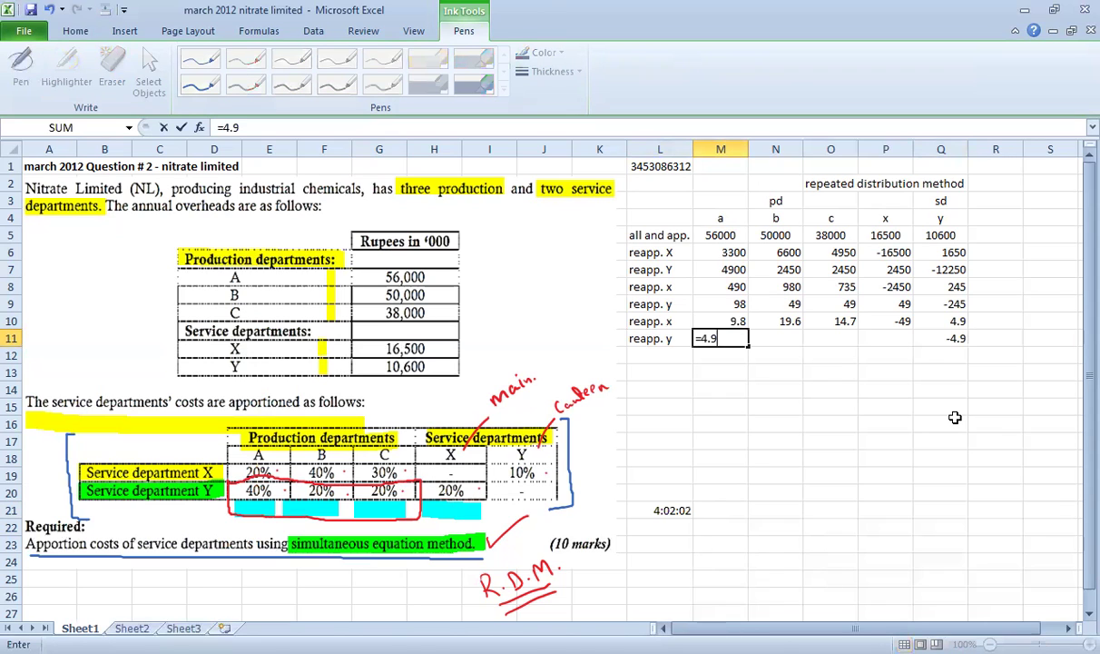
{"action": "type", "text": "/8*"}
{"action": "type", "text": "4"}
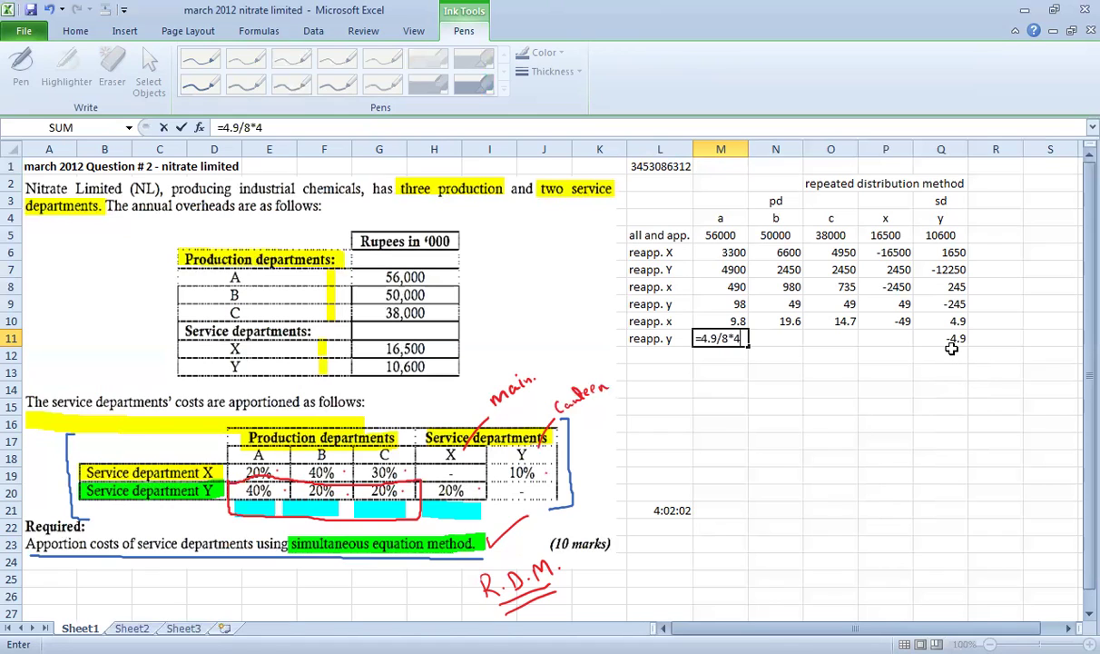
{"action": "key", "text": "Return"}
{"action": "key", "text": "Up"}
{"action": "key", "text": "Right"}
{"action": "type", "text": "=4.9/8"}
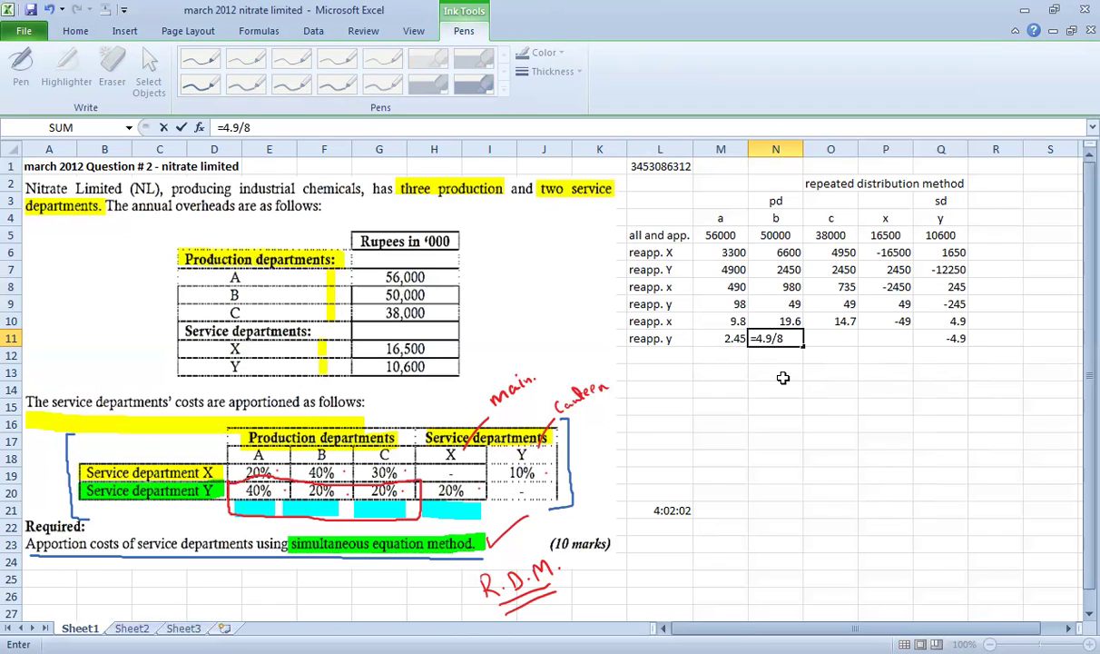
{"action": "key", "text": "Return"}
{"action": "key", "text": "Up"}
{"action": "key", "text": "Right"}
{"action": "type", "text": "=4.9"}
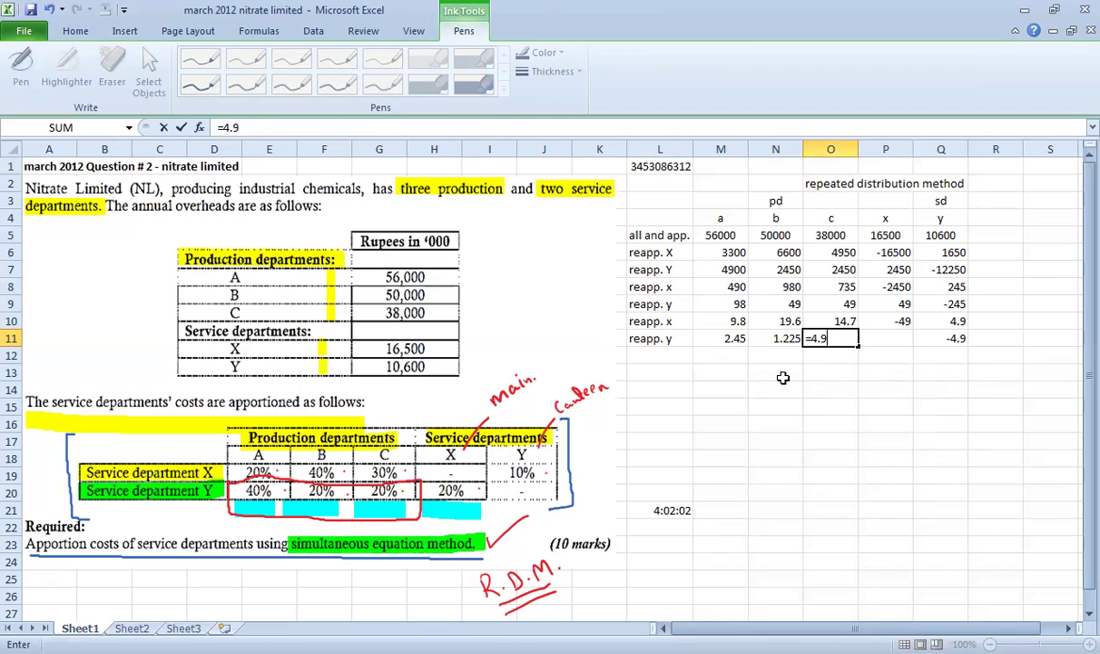
{"action": "type", "text": "/8*2"}
{"action": "key", "text": "Return"}
- Enter 0 for x in P11 and begin an AutoSum of column a in M12
{"action": "key", "text": "Up"}
{"action": "key", "text": "Right"}
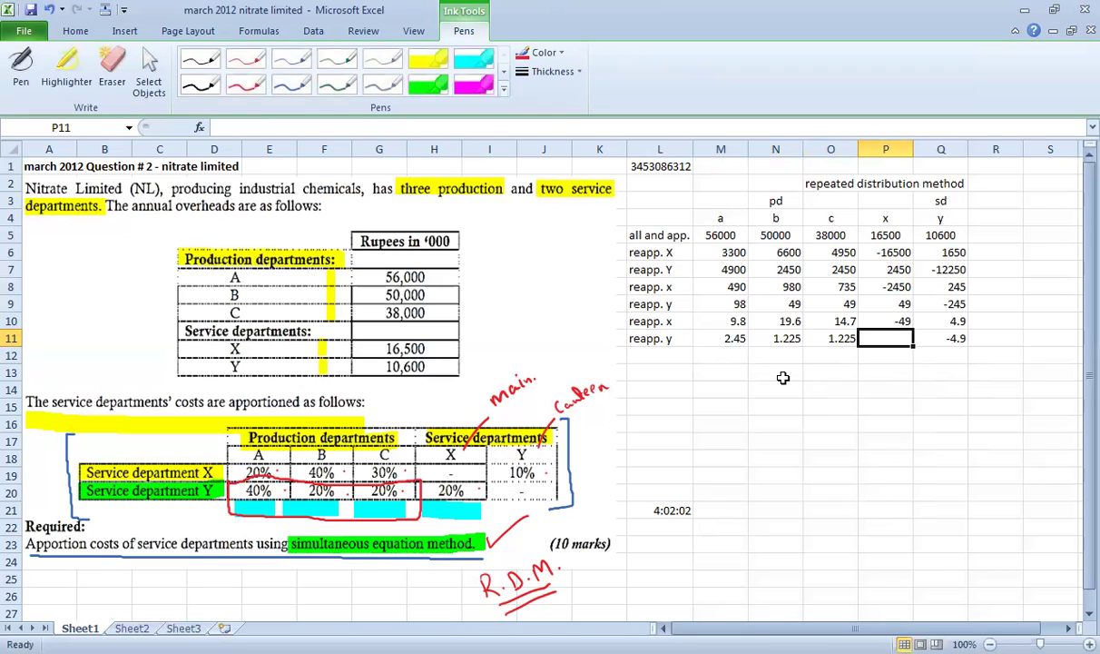
{"action": "type", "text": "0"}
{"action": "key", "text": "Return"}
{"action": "left_click", "coordinate": [783, 377]}
{"action": "key", "text": "Up"}
{"action": "key", "text": "Left"}
{"action": "key", "text": "alt+equal"}
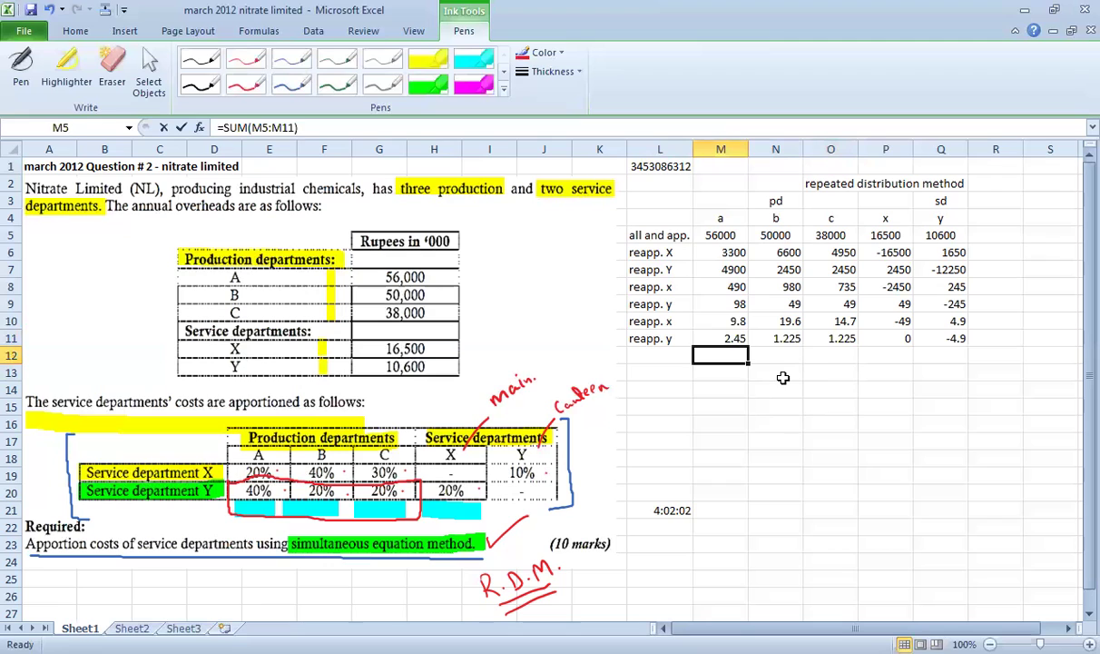
- Copy =SUM(M5:M11) across row 12, giving totals 64800.25, 60099.83, 46199.93, 0 and 0
{"action": "key", "text": "ctrl+Return"}
{"action": "key", "text": "ctrl+c"}
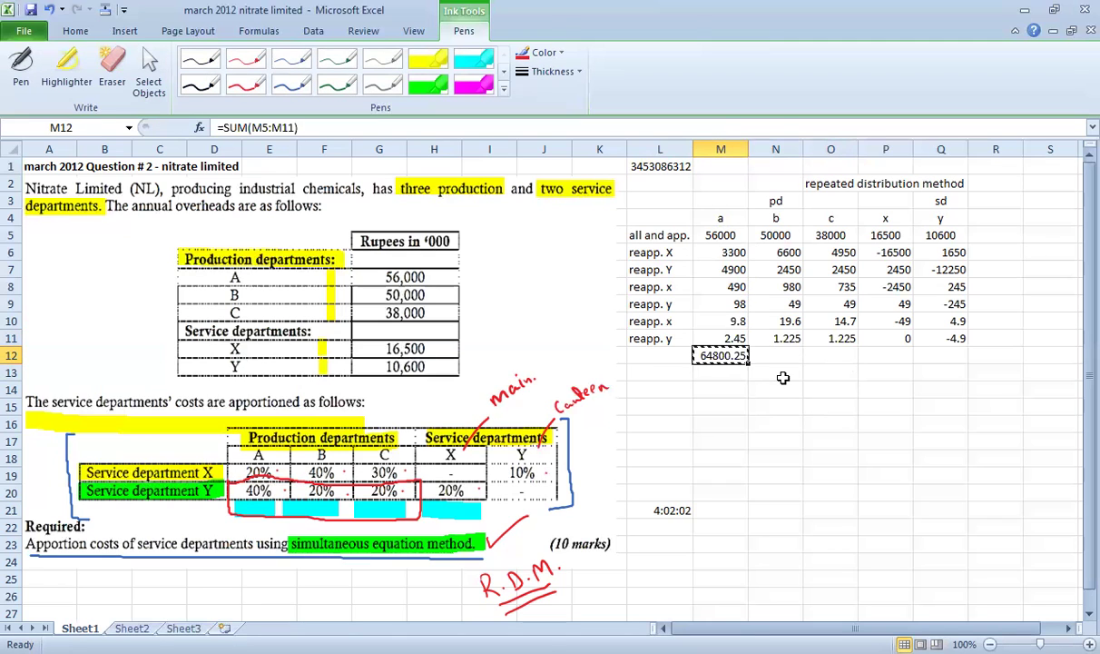
{"action": "key", "text": "shift+Right"}
{"action": "key", "text": "shift+Right"}
{"action": "key", "text": "shift+Right"}
{"action": "key", "text": "shift+Right"}
{"action": "key", "text": "ctrl+v"}
{"action": "key", "text": "Down"}
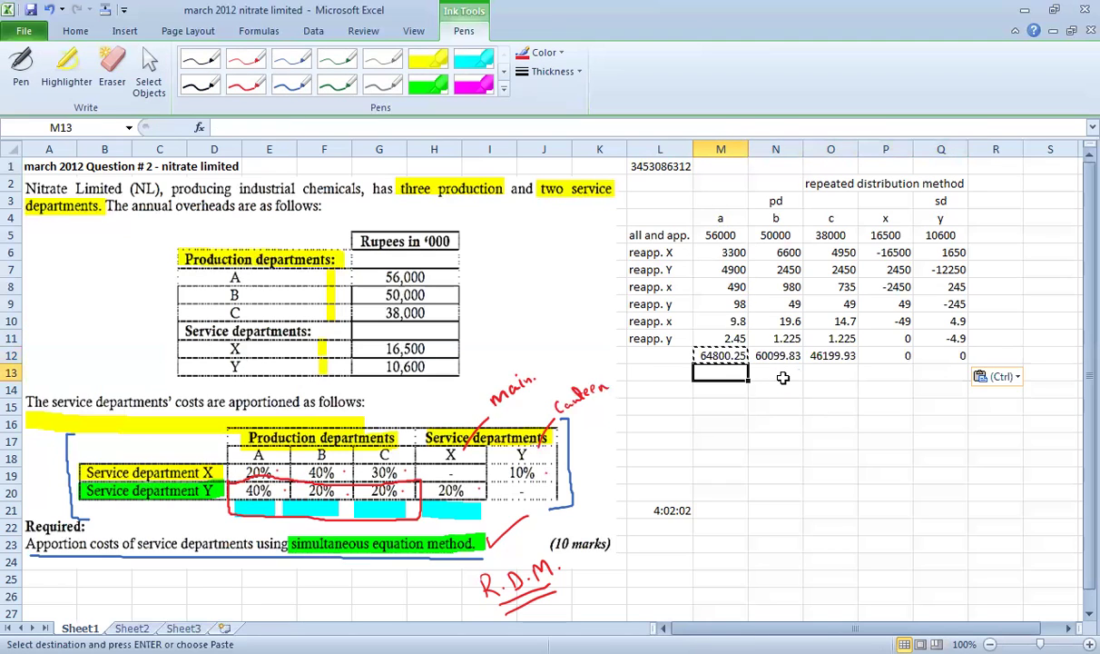
{"action": "key", "text": "Escape"}
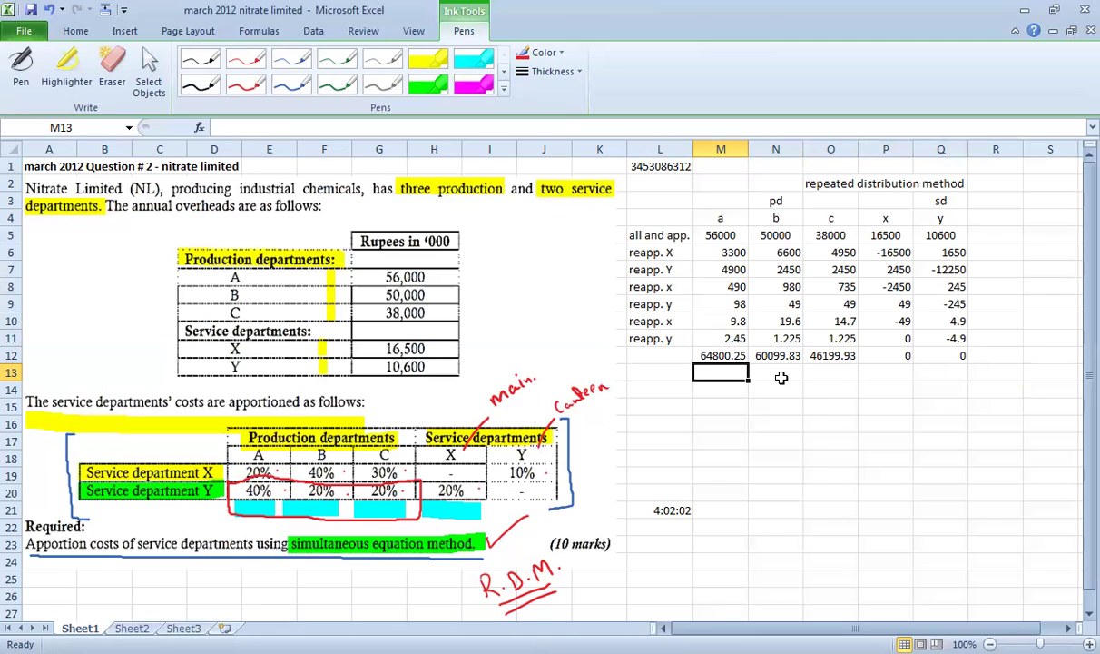
{"action": "key", "text": "Up"}
{"action": "key", "text": "shift+Right"}
{"action": "key", "text": "shift+Right"}
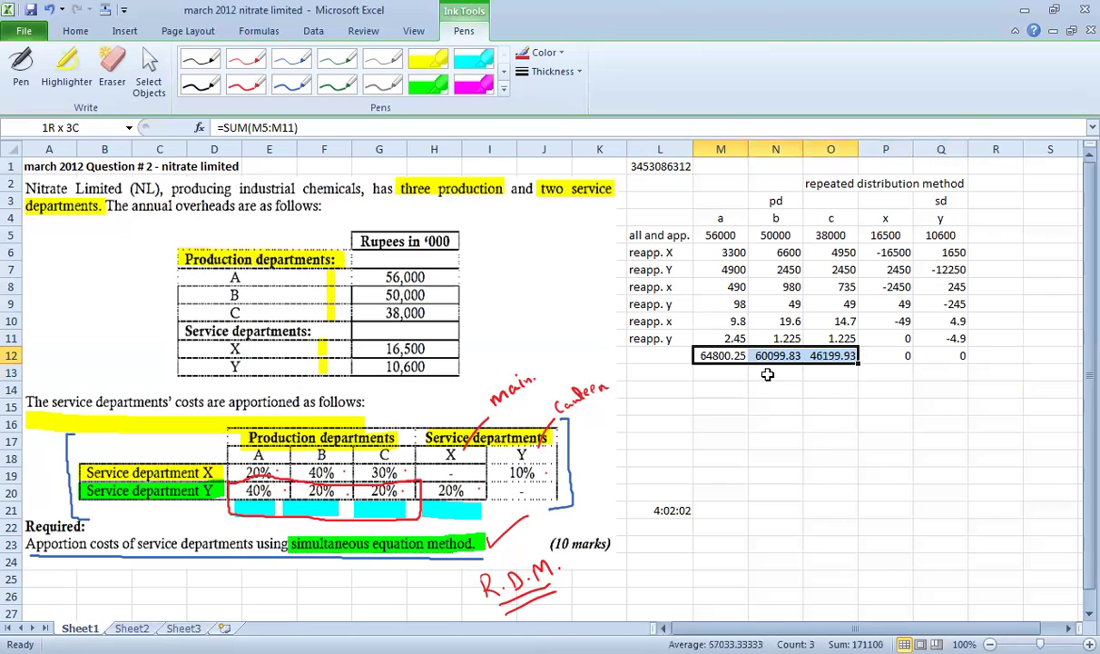
- Show the production totals rounded to whole numbers: 64800, 60100 and 46200
{"action": "left_click", "coordinate": [80, 36]}
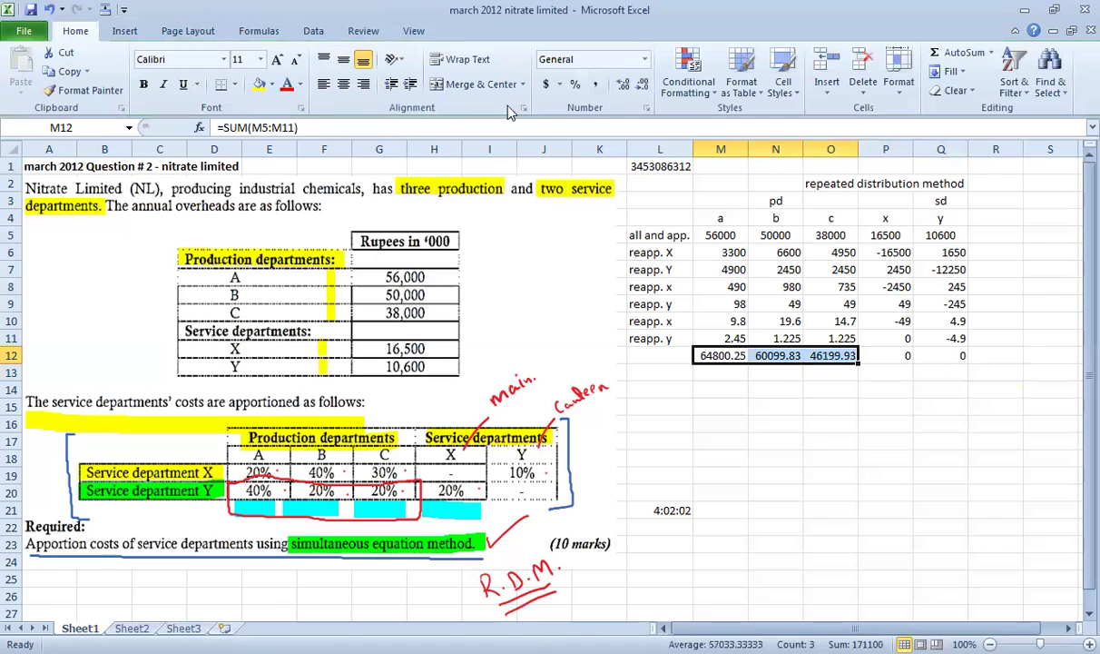
{"action": "left_click", "coordinate": [642, 86]}
{"action": "left_click", "coordinate": [642, 86]}
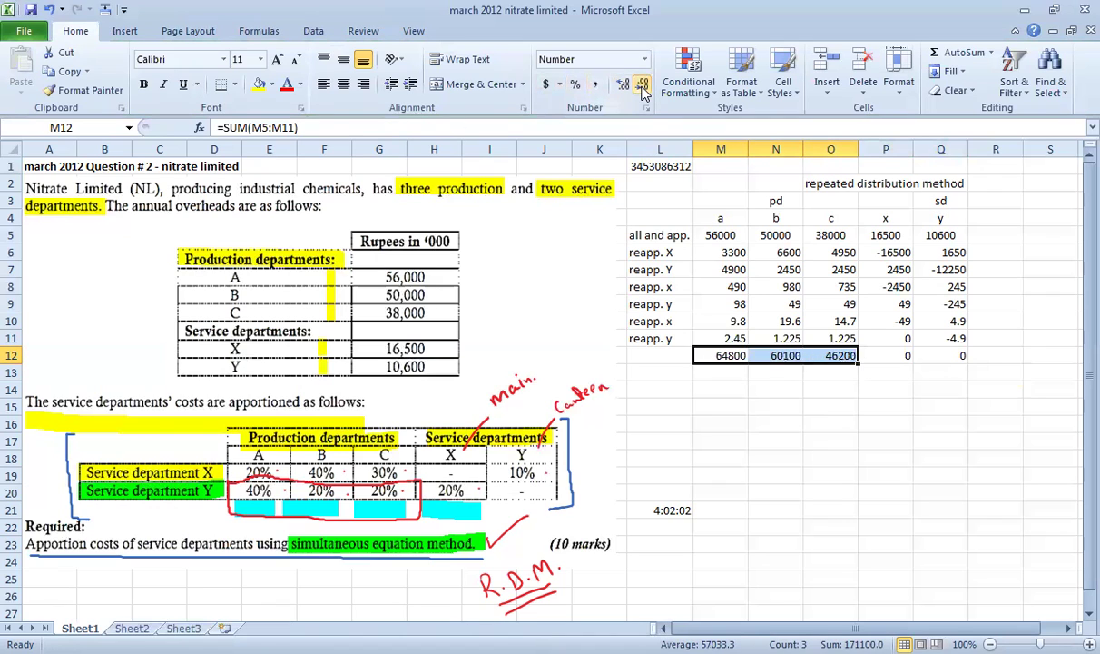
{"action": "left_click", "coordinate": [780, 404]}
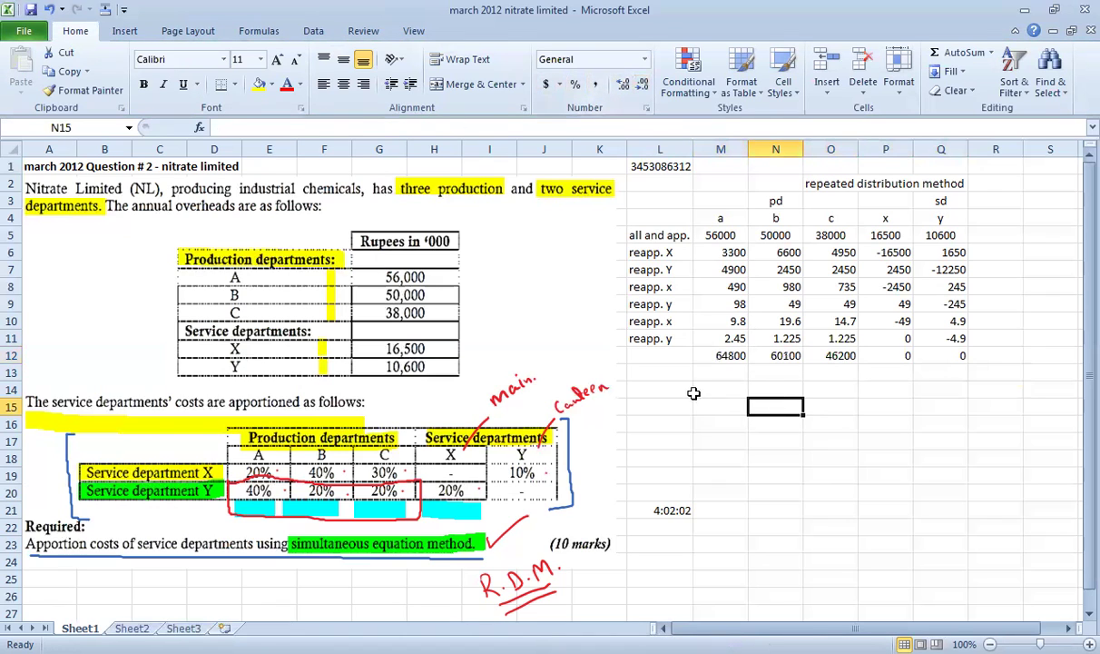
{"action": "left_click_drag", "start_coordinate": [717, 355], "coordinate": [989, 359]}
{"action": "left_click", "coordinate": [941, 405]}
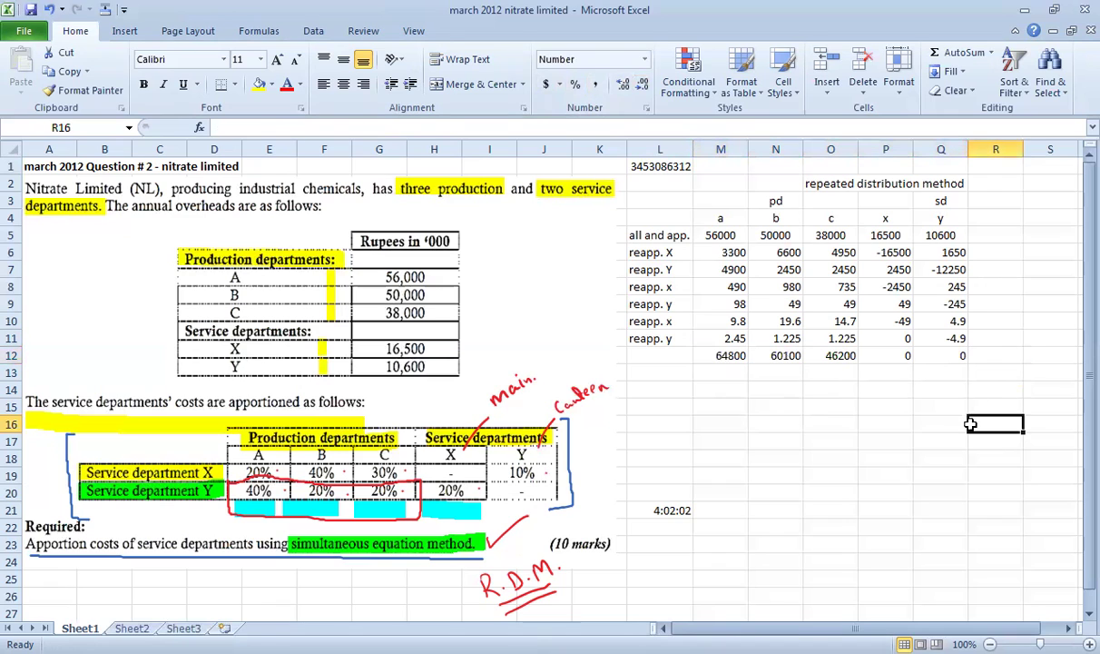
{"action": "left_click", "coordinate": [886, 218]}
{"action": "key", "text": "Right"}
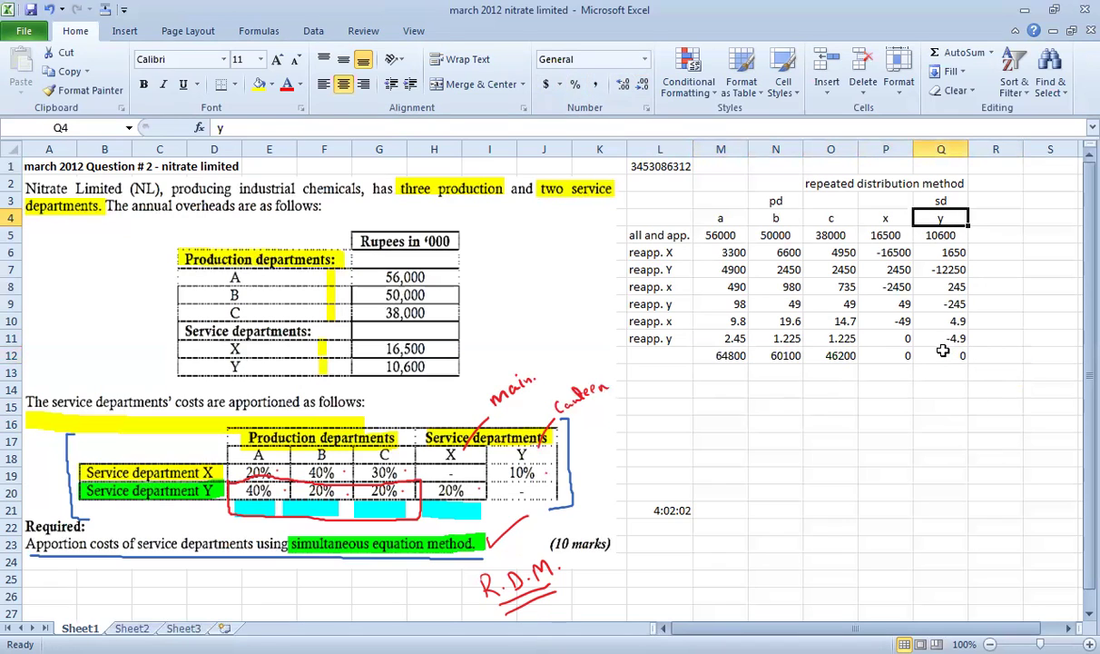
{"action": "left_click", "coordinate": [903, 356]}
{"action": "key", "text": "Right"}
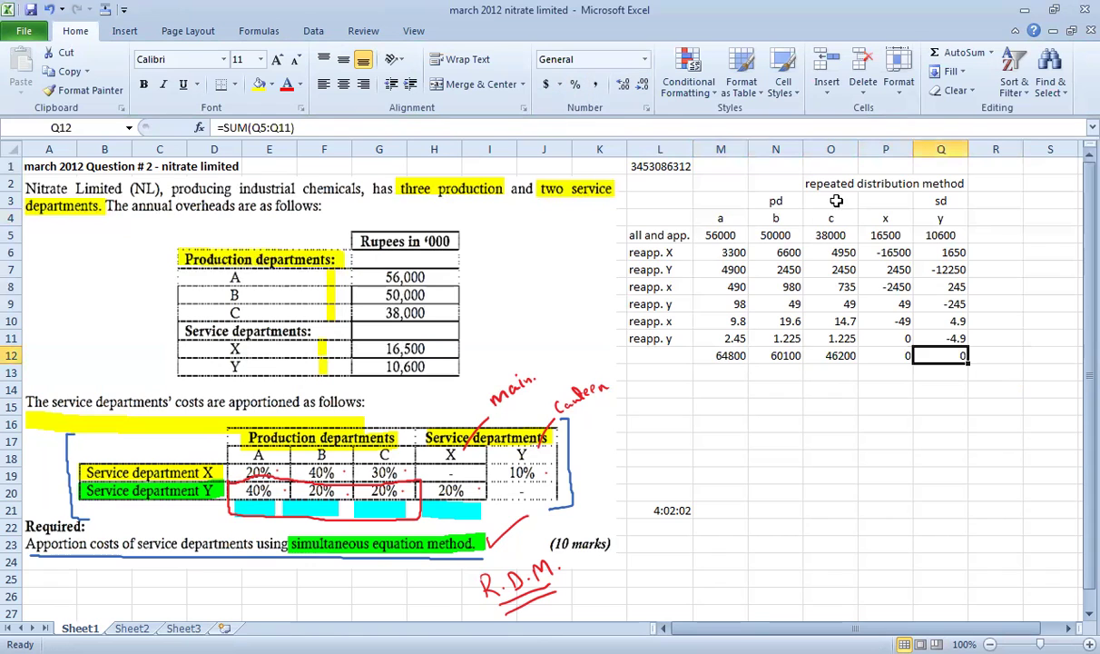
- Put a thick box border around the repeated distribution table L2:Q12
{"action": "left_click_drag", "start_coordinate": [639, 184], "coordinate": [961, 360]}
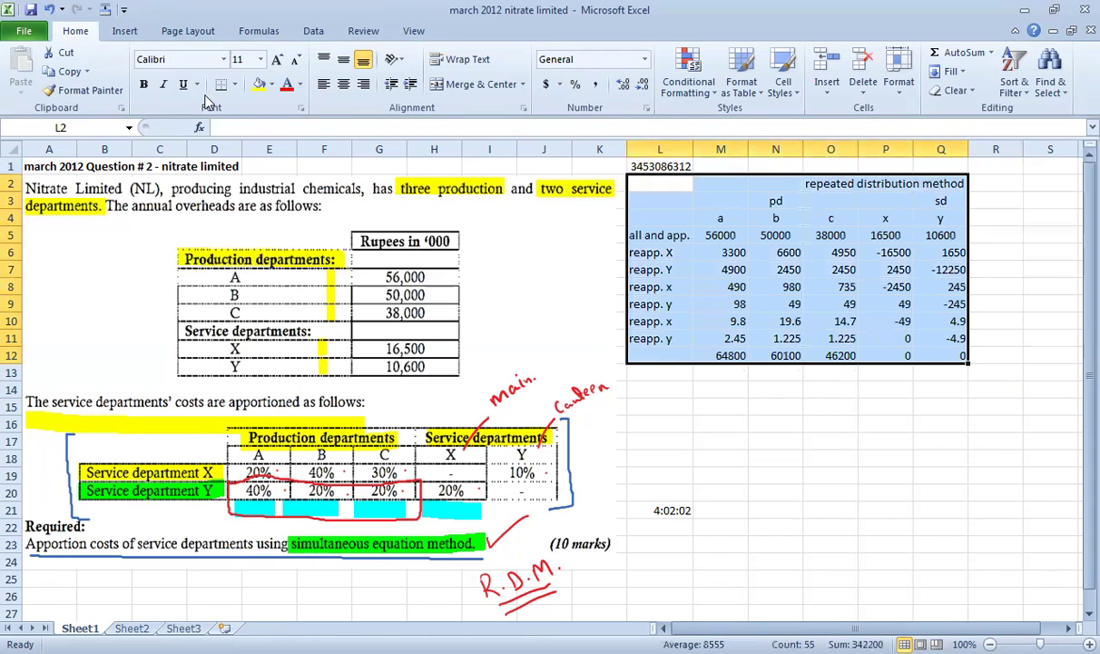
{"action": "left_click", "coordinate": [235, 84]}
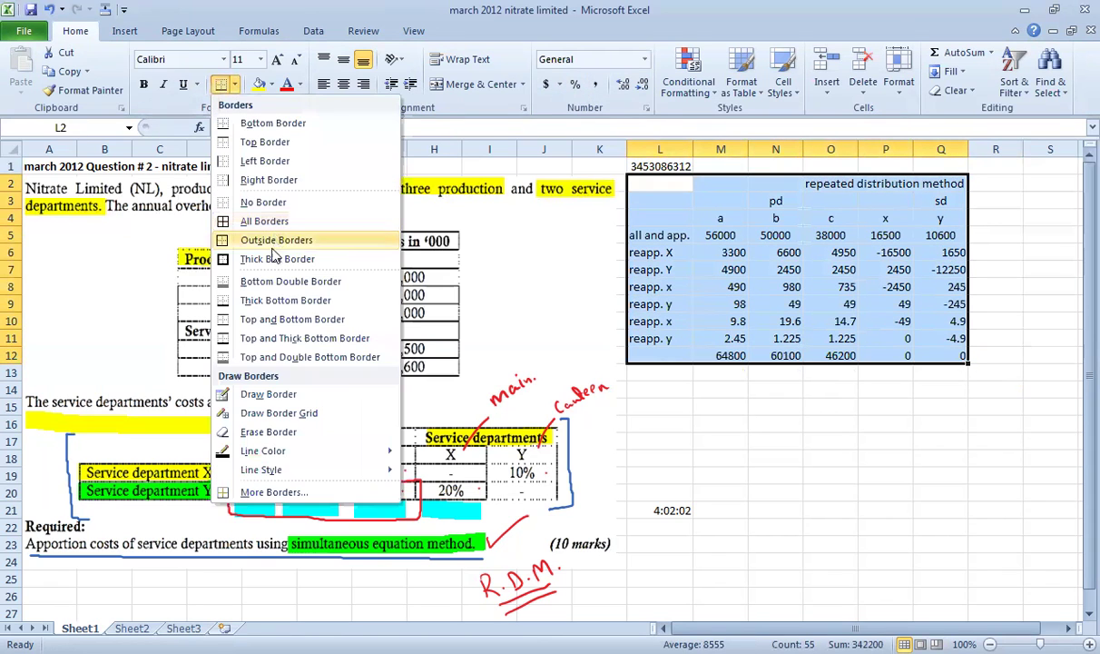
{"action": "left_click", "coordinate": [276, 259]}
{"action": "left_click", "coordinate": [894, 462]}
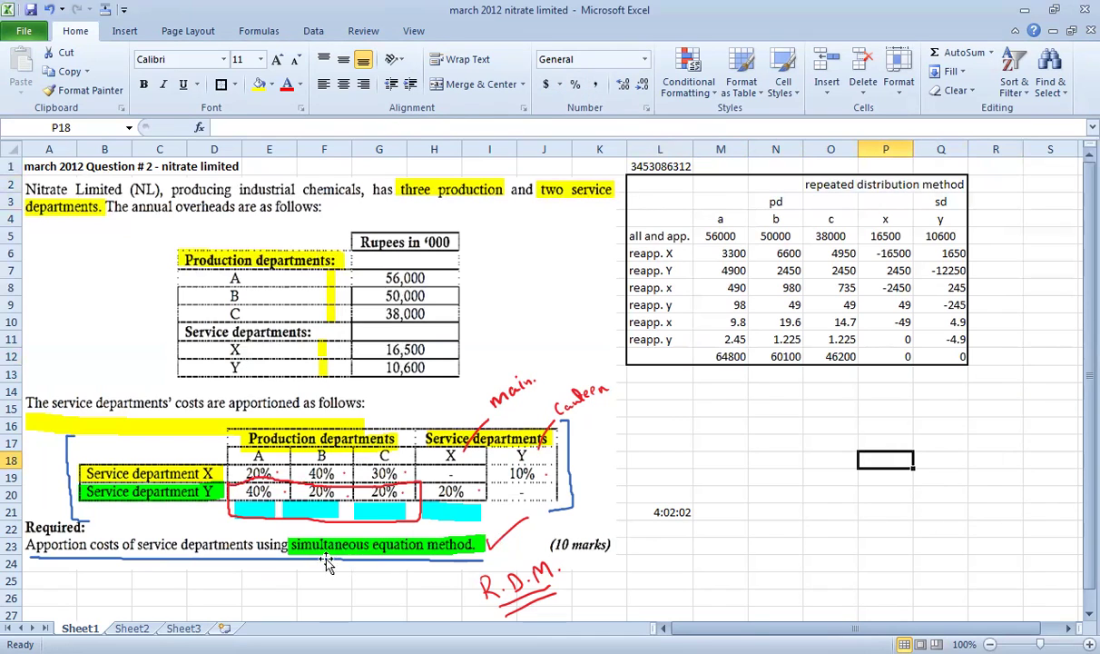
{"action": "left_click", "coordinate": [633, 372]}
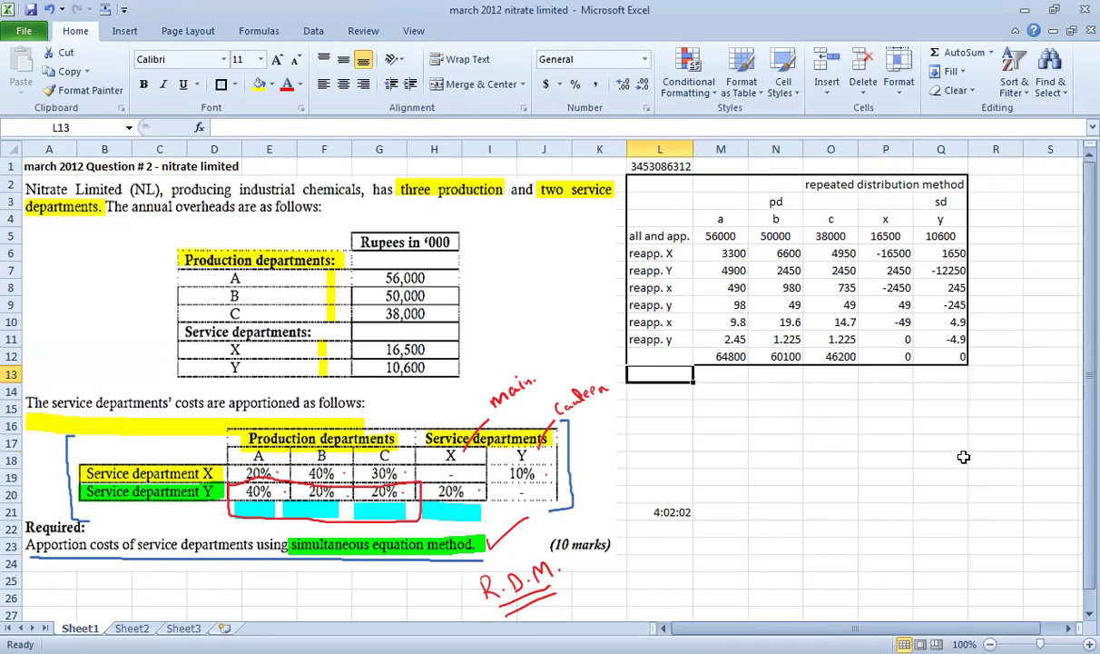
- Add the heading 'sim. Eq. method' in L14 below the table
{"action": "type", "text": "sem"}
{"action": "key", "text": "Return"}
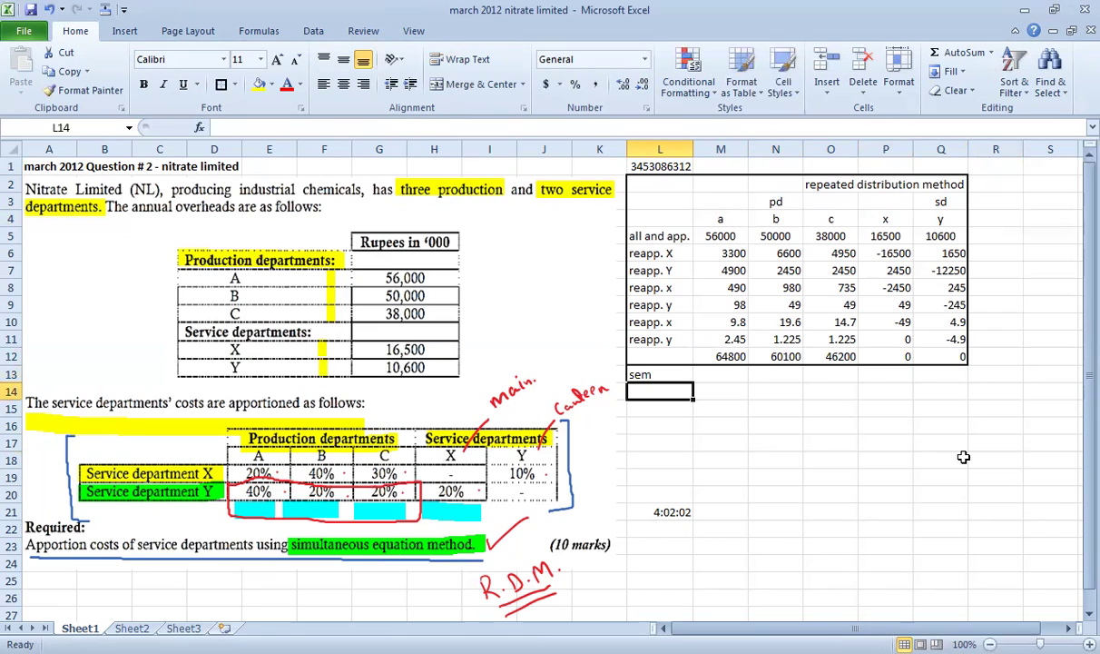
{"action": "key", "text": "Up"}
{"action": "key", "text": "Delete"}
{"action": "key", "text": "Down"}
{"action": "type", "text": "sim. Eq. metho"}
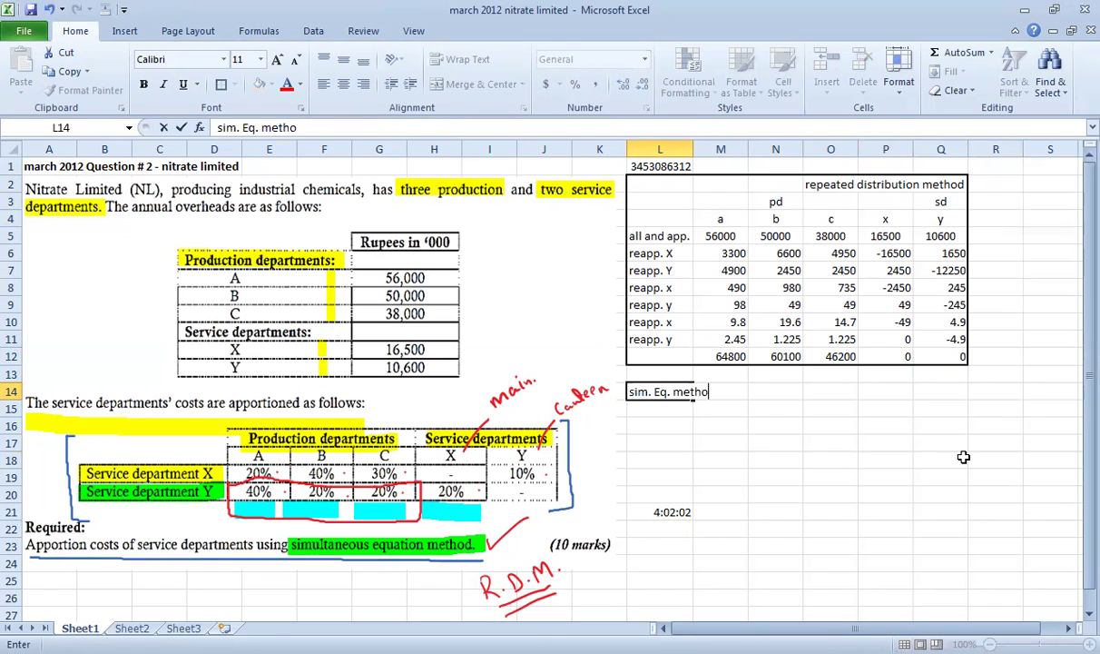
{"action": "type", "text": "d"}
{"action": "key", "text": "Return"}
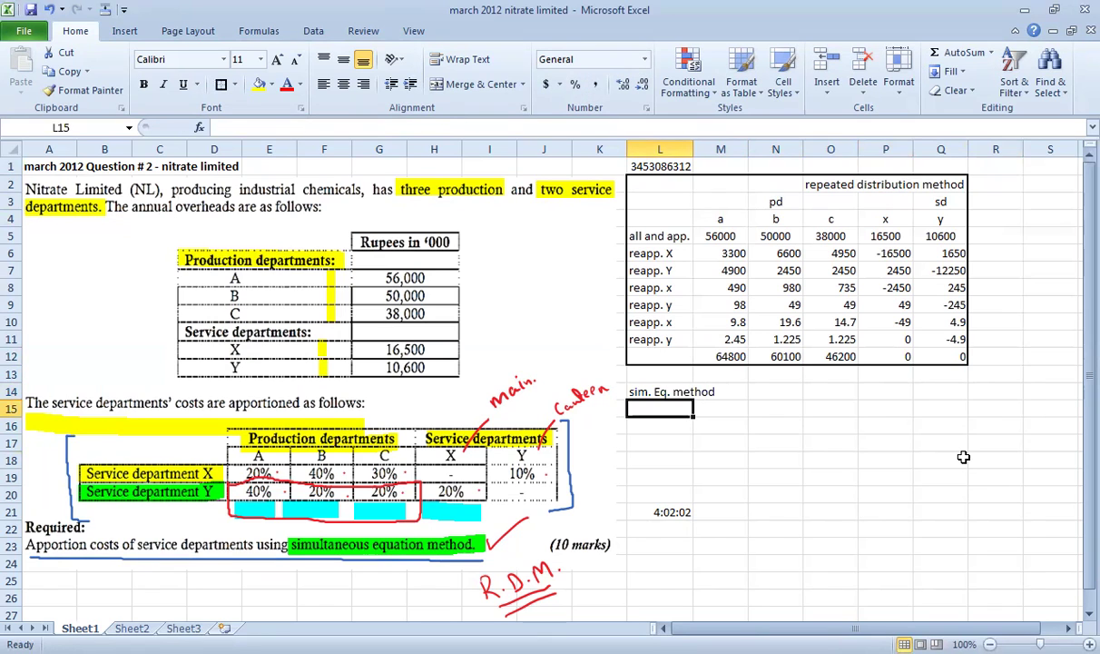
- Enter the equation 'X = 16500 + 20% x Y' beneath the heading
{"action": "type", "text": "X ="}
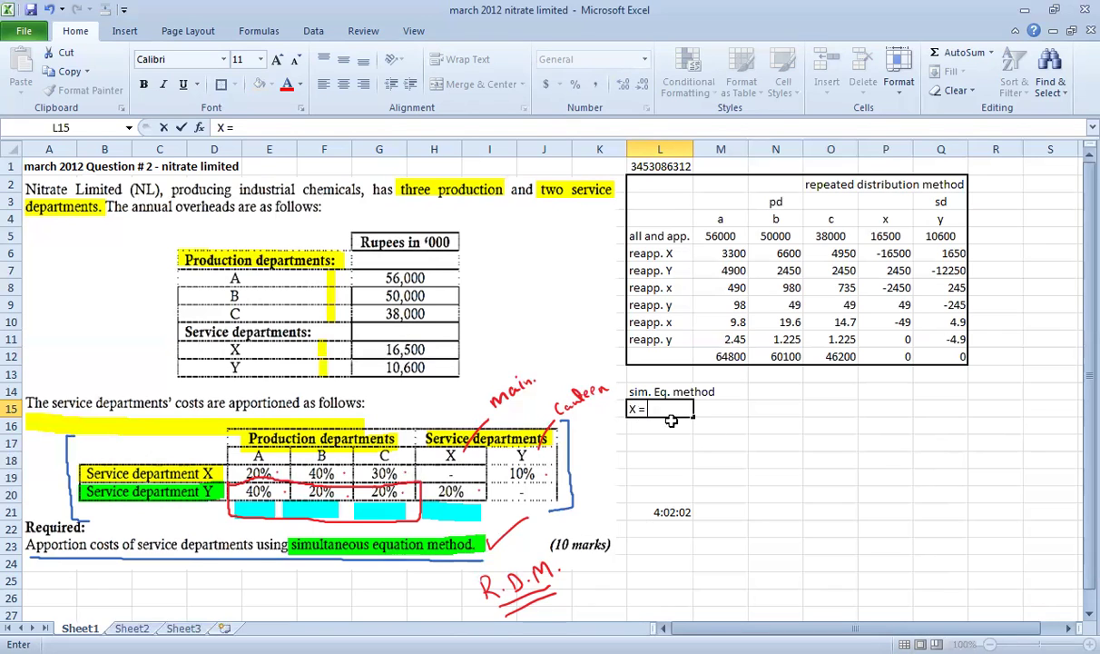
{"action": "type", "text": "16500 +"}
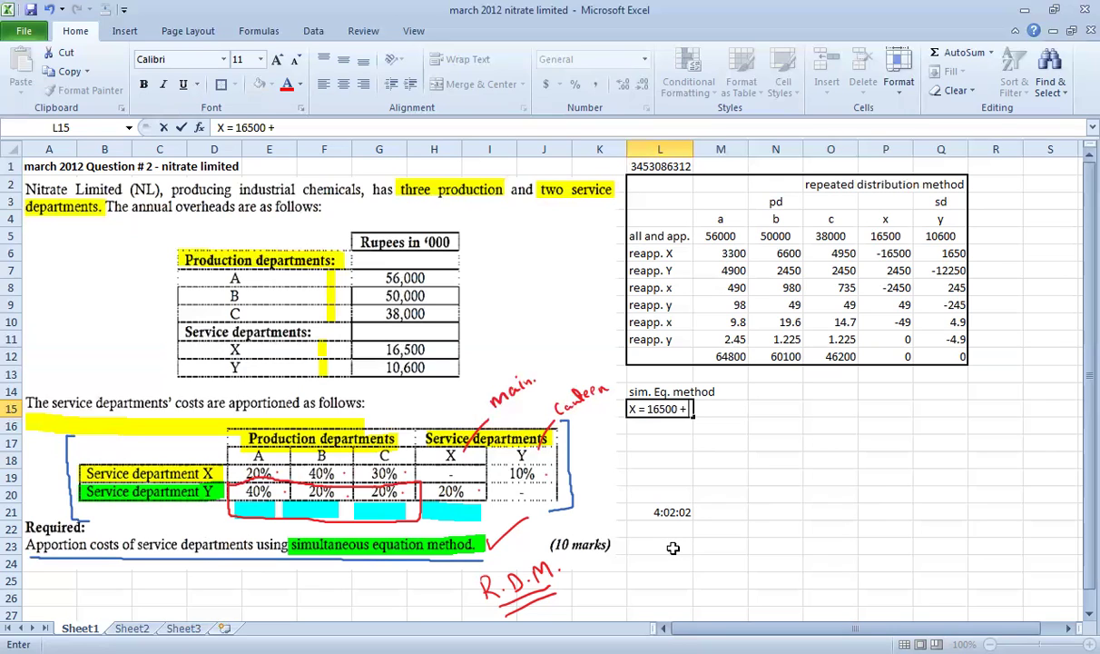
{"action": "type", "text": "20% x Y"}
{"action": "key", "text": "Return"}
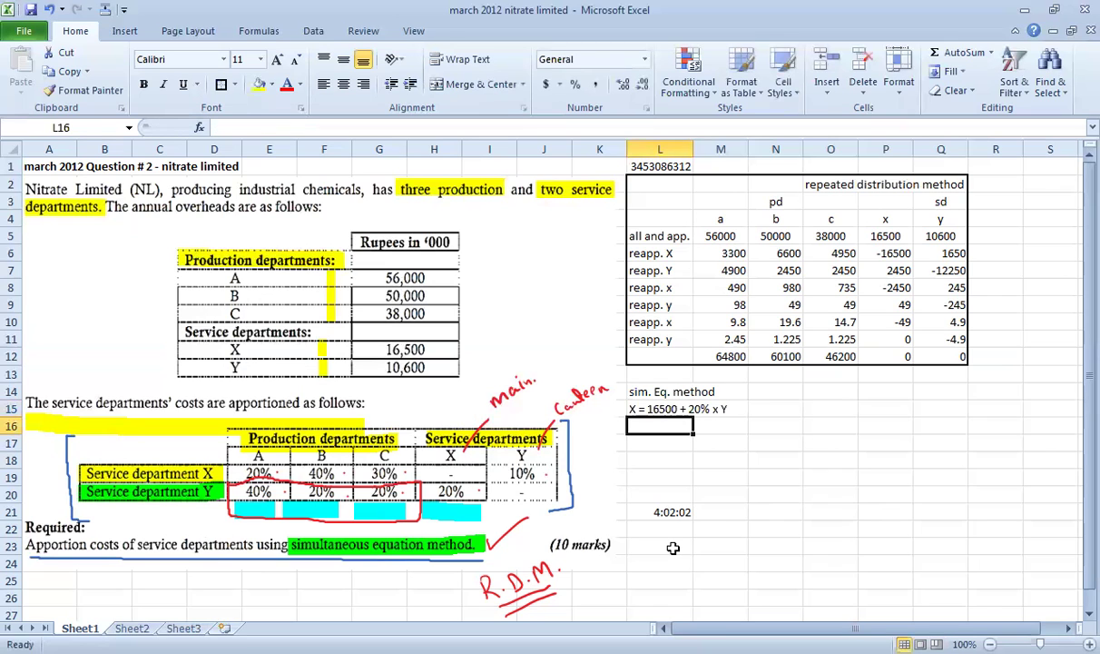
- Enter 'Y = 10600 + 10% X' in L16 beneath X's equation
{"action": "type", "text": "Y ="}
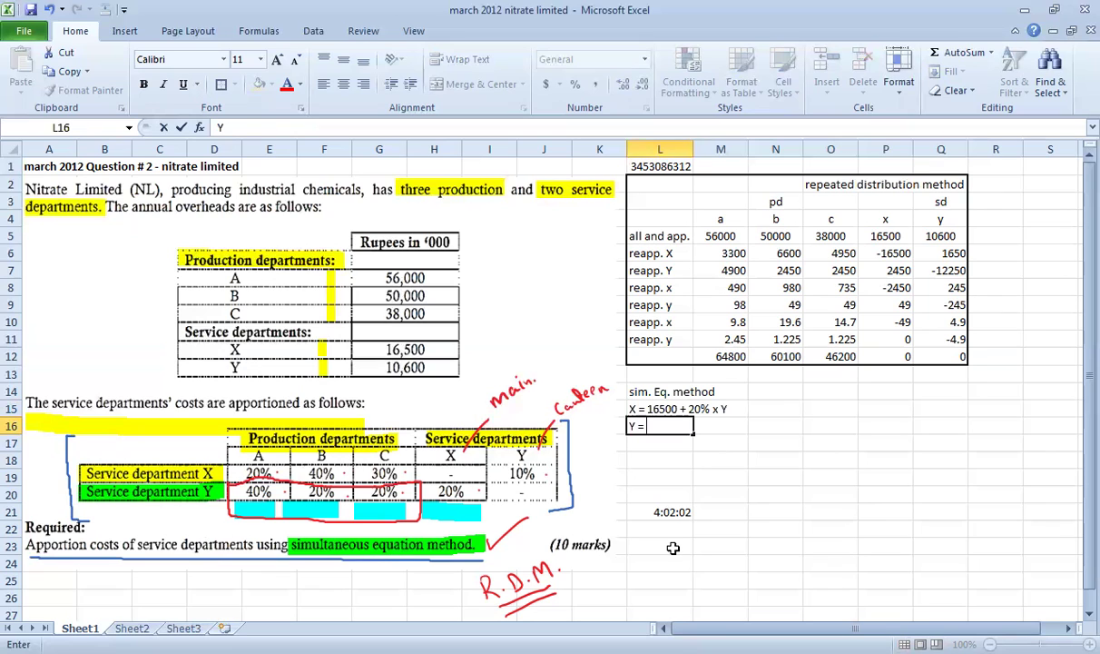
{"action": "type", "text": " 10600 +"}
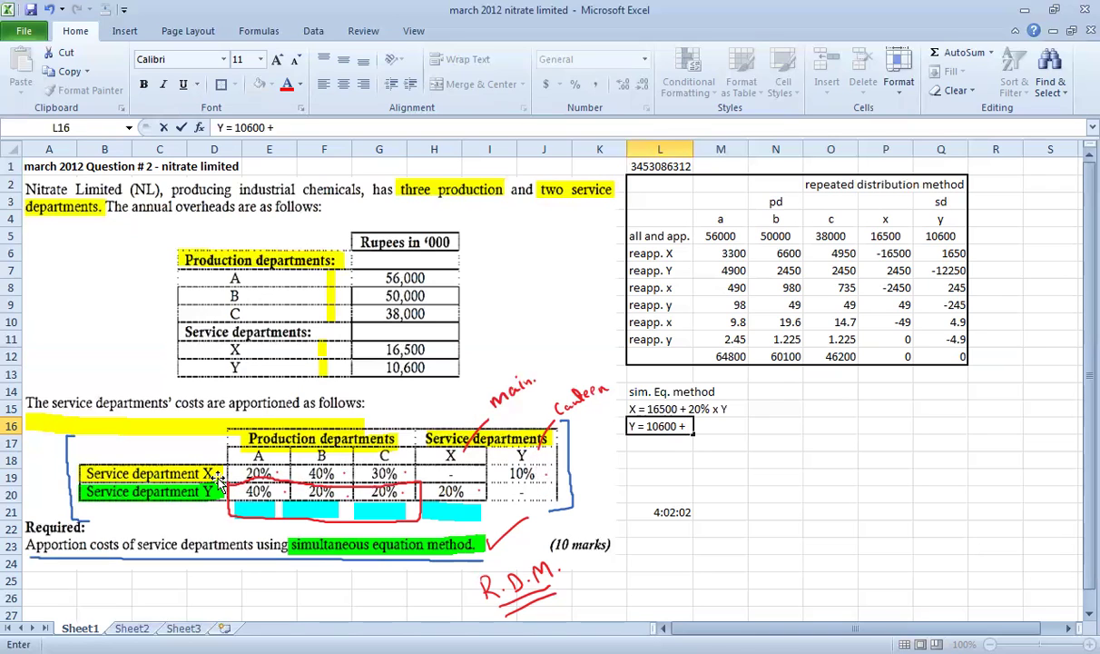
{"action": "type", "text": "10%"}
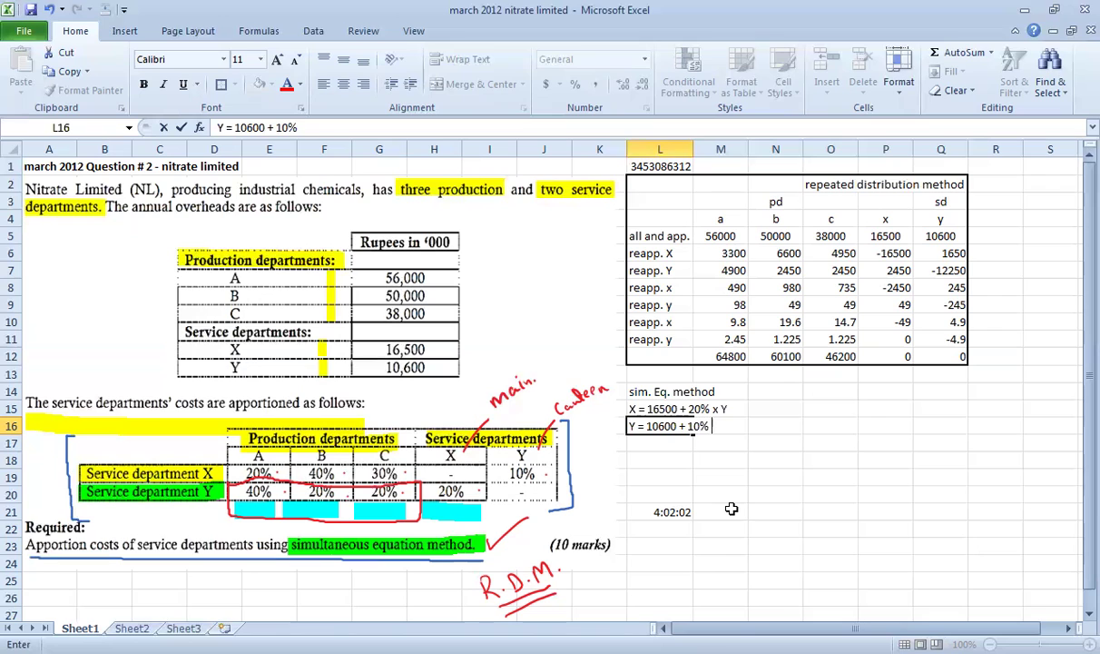
{"action": "type", "text": " X"}
{"action": "key", "text": "Return"}
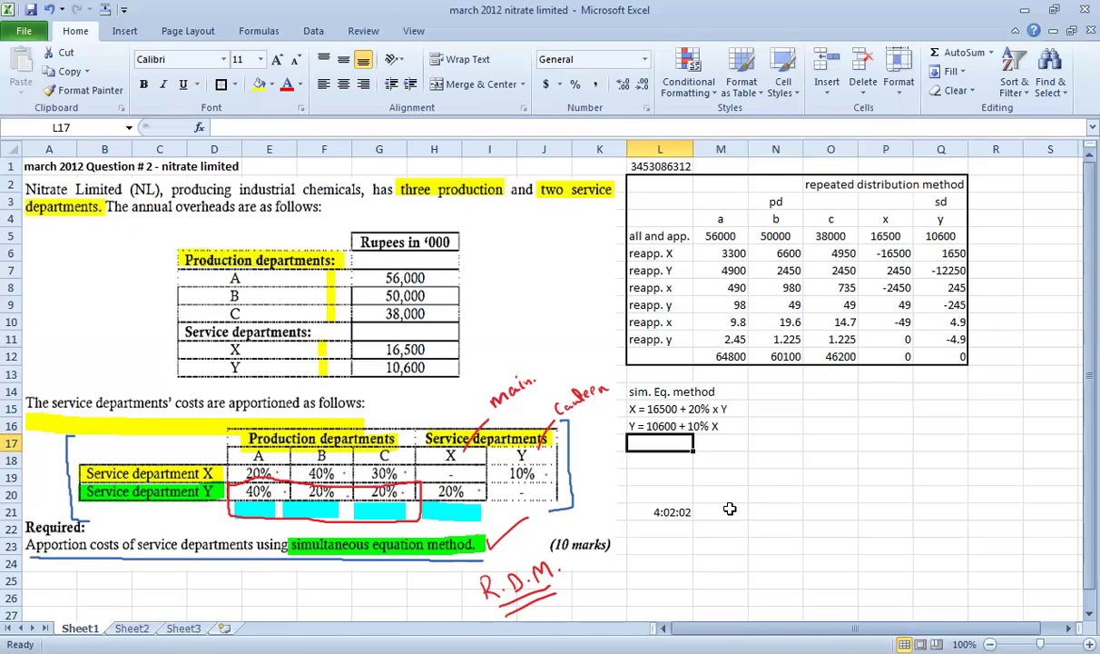
- Write the rearranged first equation 'X - 0.2 Y = 16500' in O15
{"action": "left_click", "coordinate": [821, 410]}
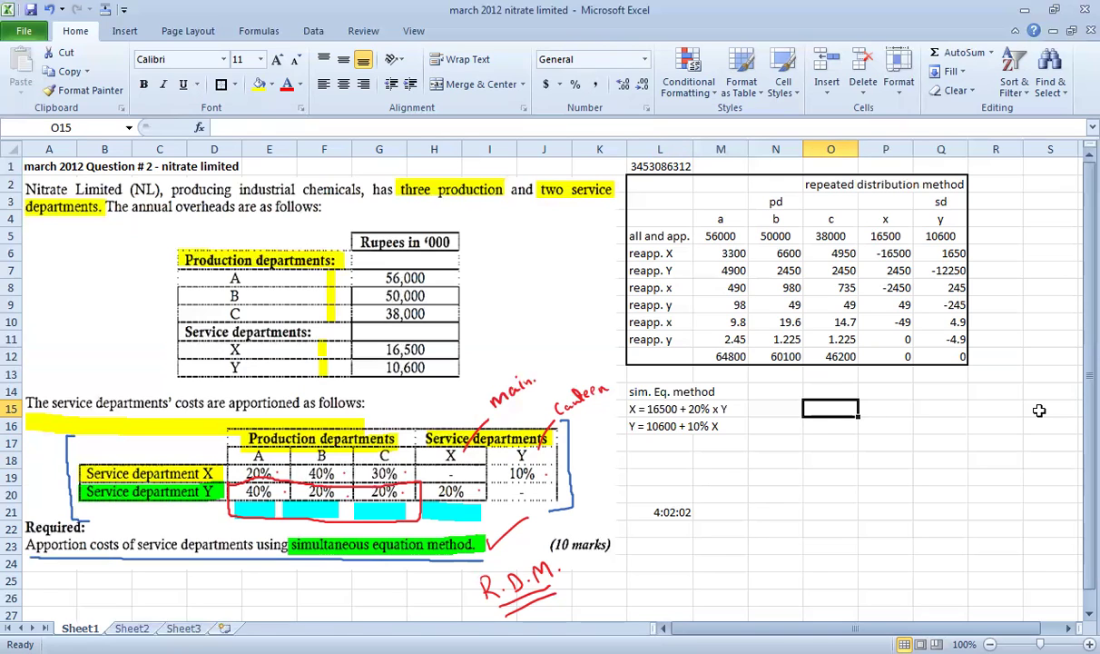
{"action": "type", "text": "X - 0"}
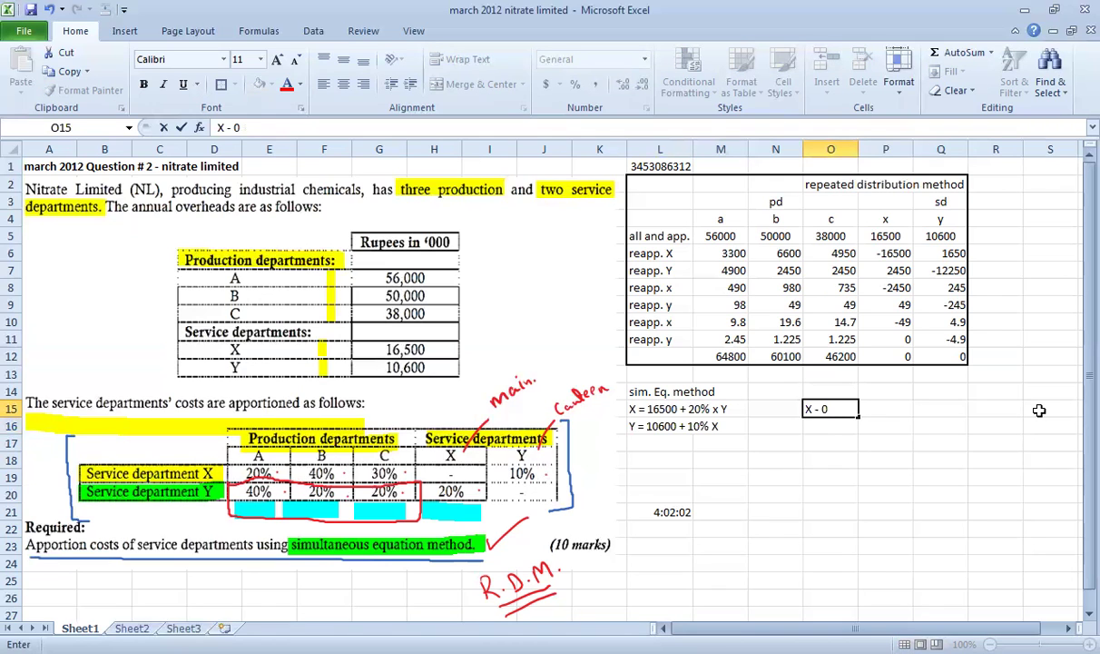
{"action": "type", "text": ".2 Y"}
{"action": "type", "text": "= 16500"}
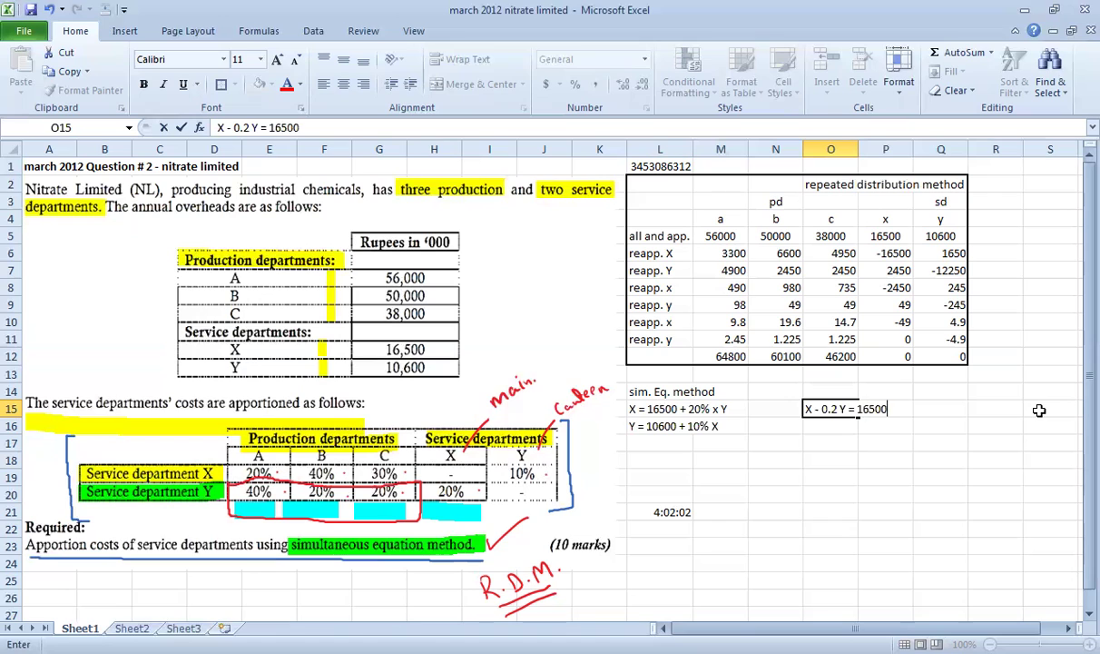
{"action": "key", "text": "Return"}
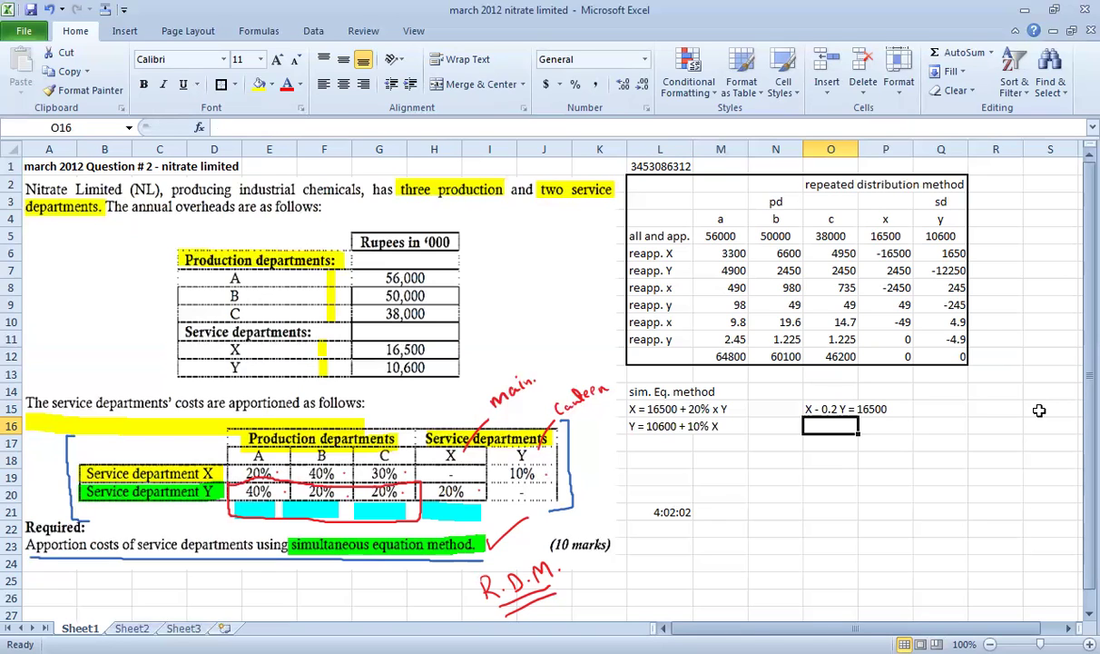
- Type the rearranged second equation '-0.1 X + Y = 10600' in O16, clearing the formula error
{"action": "type", "text": "-0.1 X"}
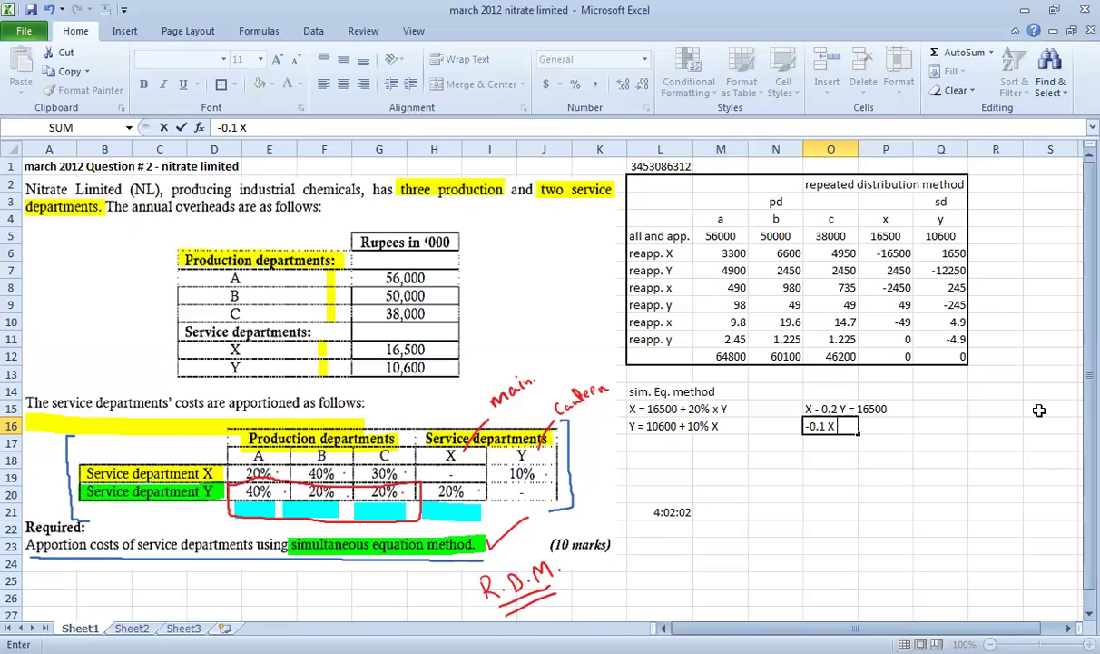
{"action": "type", "text": "+ Y = 10600"}
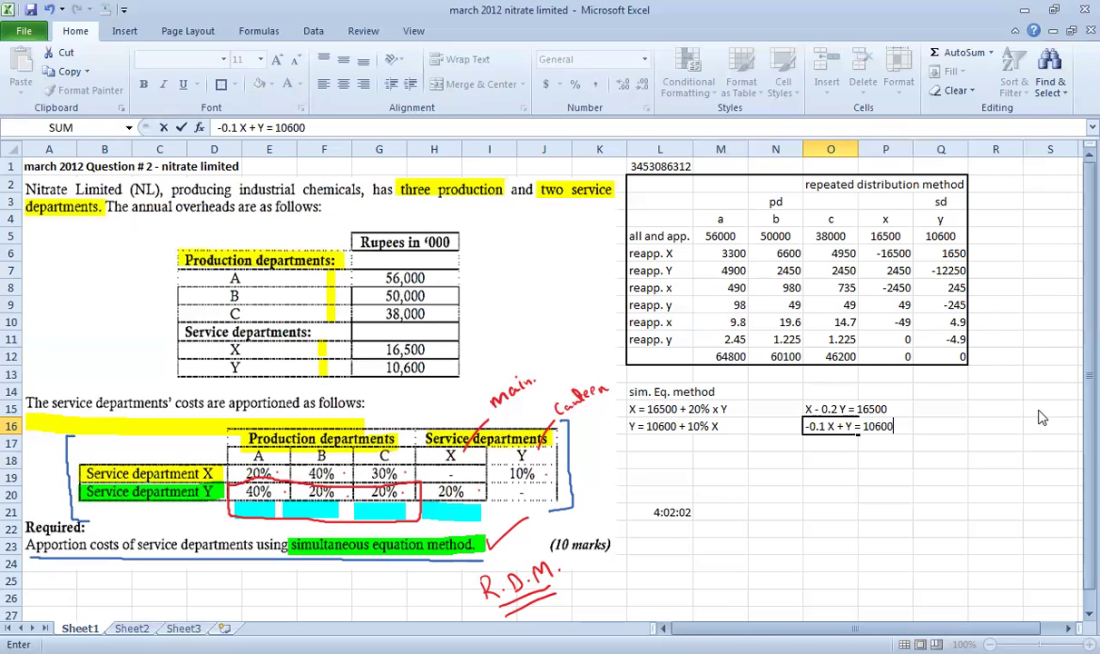
{"action": "key", "text": "Return"}
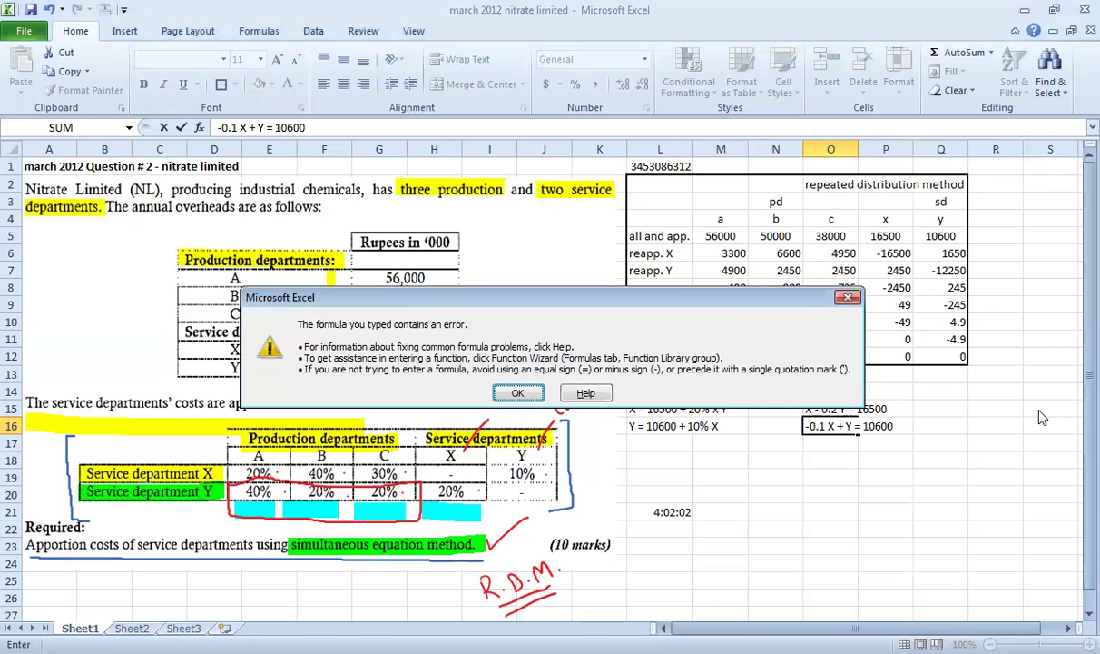
{"action": "key", "text": "Return"}
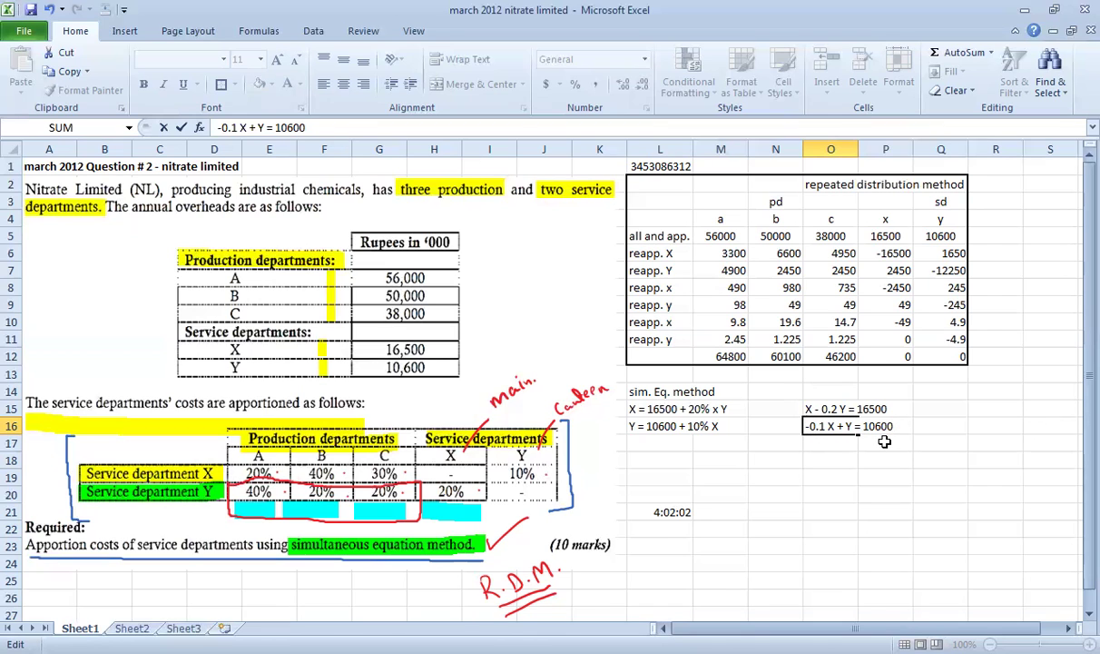
- Commit '-0.1 X + Y = 10600' and select the original and rearranged equations
{"action": "key", "text": "Return"}
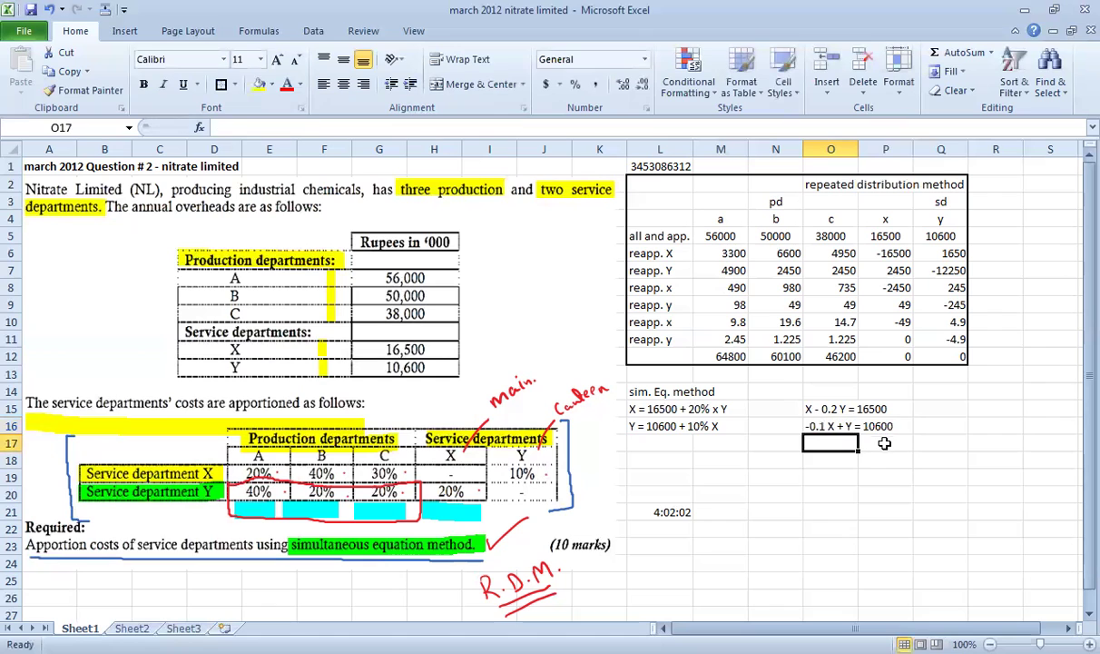
{"action": "left_click_drag", "start_coordinate": [831, 411], "coordinate": [885, 425]}
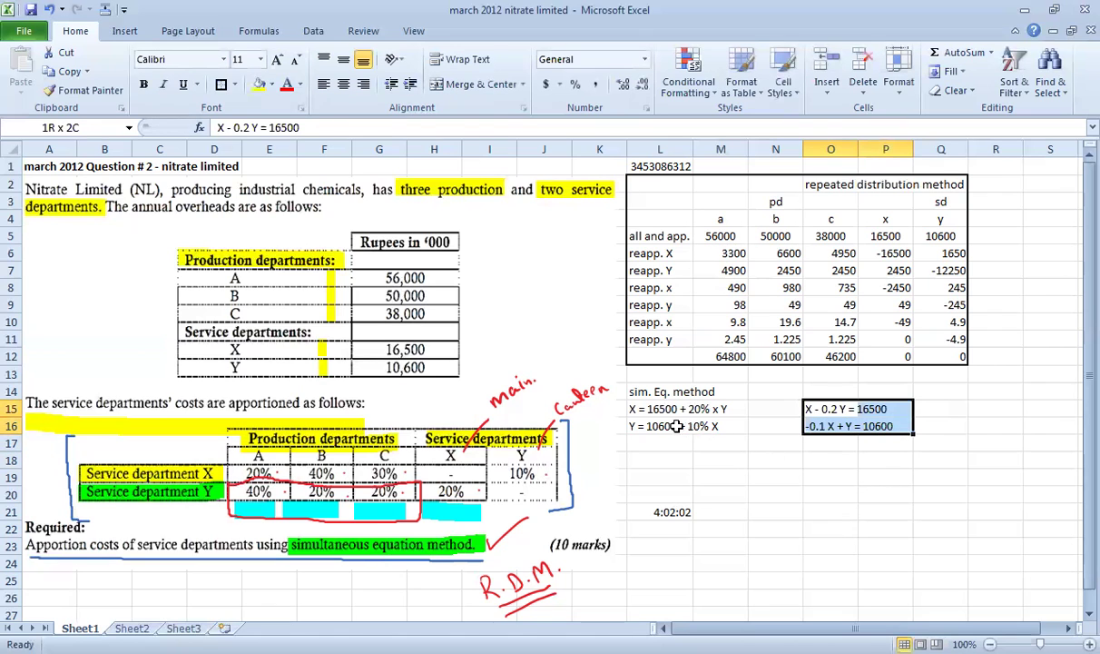
{"action": "left_click", "coordinate": [633, 411]}
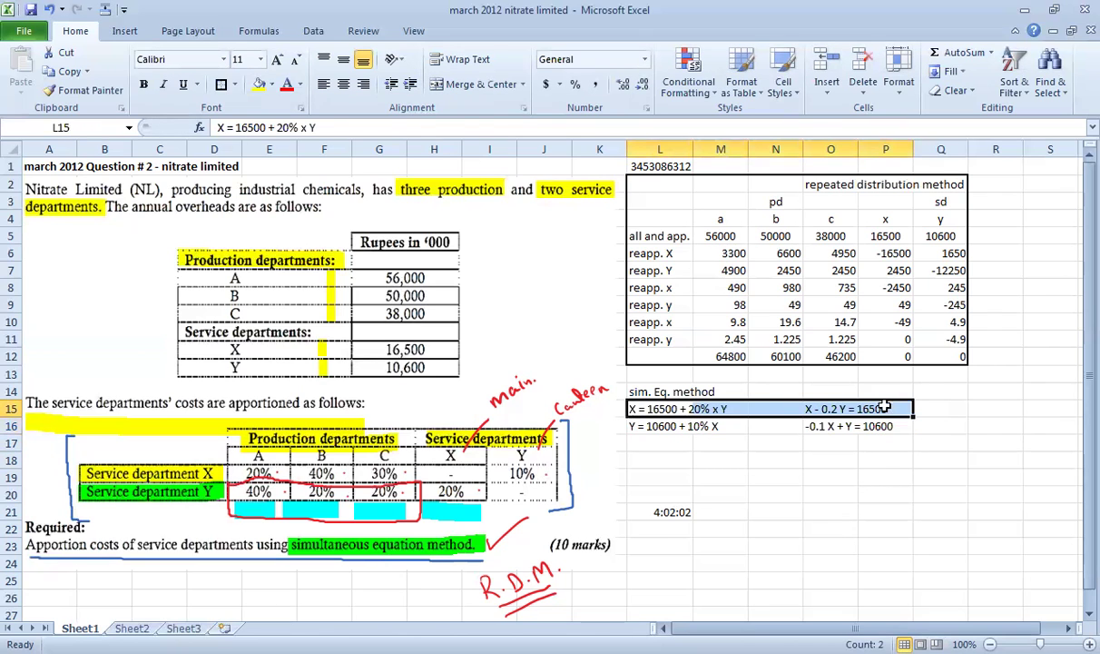
{"action": "left_click_drag", "start_coordinate": [635, 426], "coordinate": [879, 424]}
{"action": "left_click", "coordinate": [776, 512]}
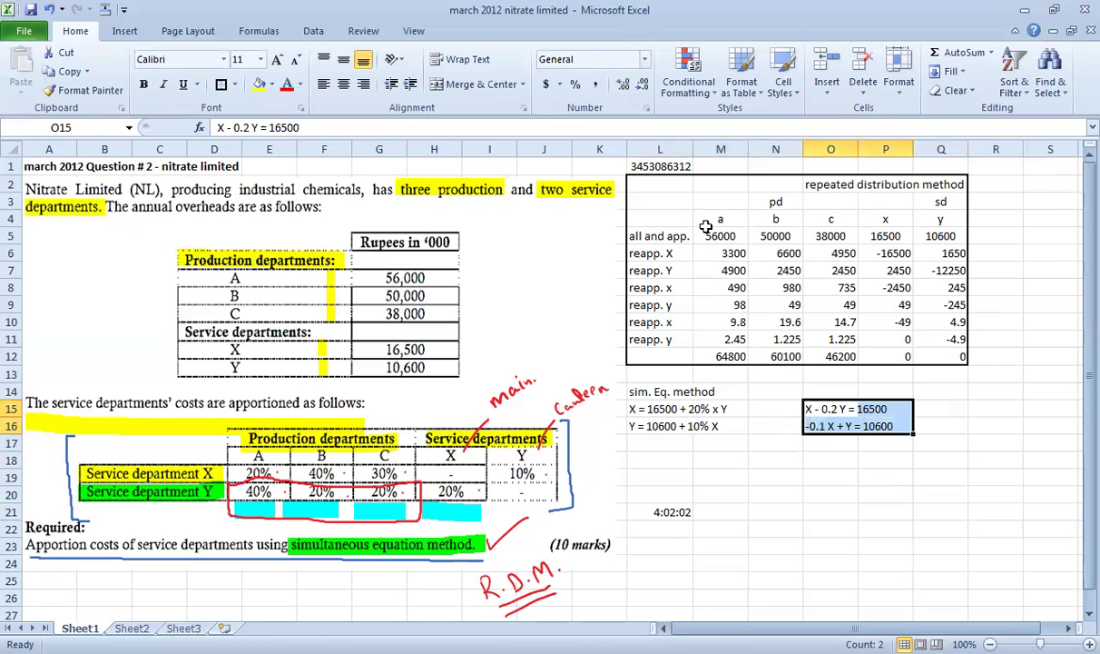
- Enter the solved values 'X = 19,000' and 'Y = 12,500' in O17 and O18
{"action": "left_click", "coordinate": [847, 441]}
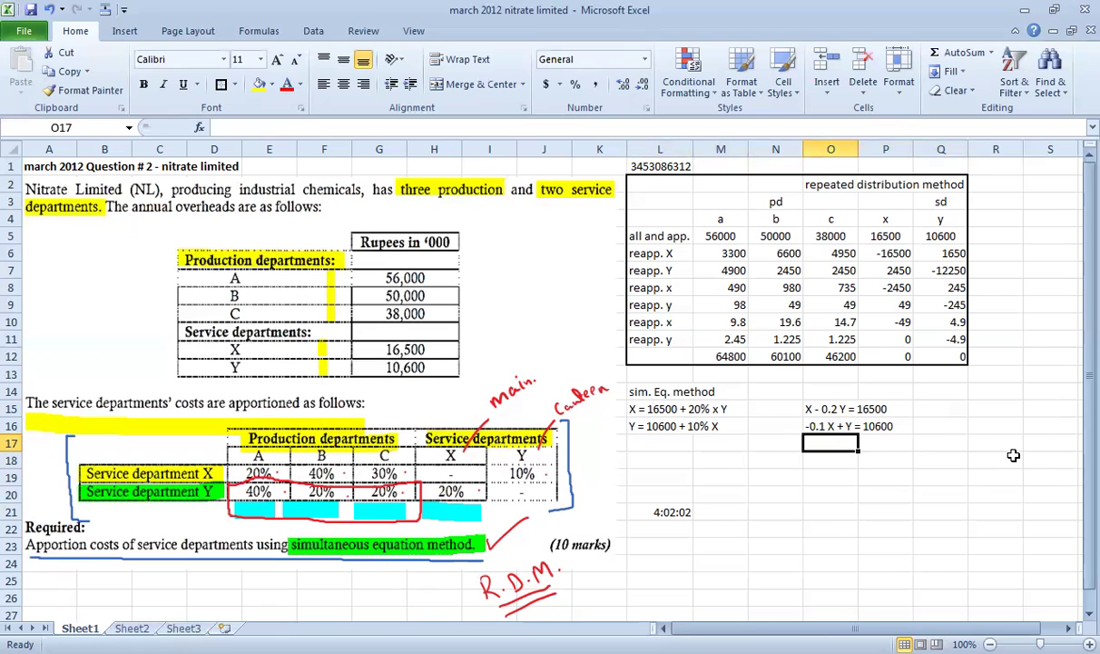
{"action": "type", "text": "X ="}
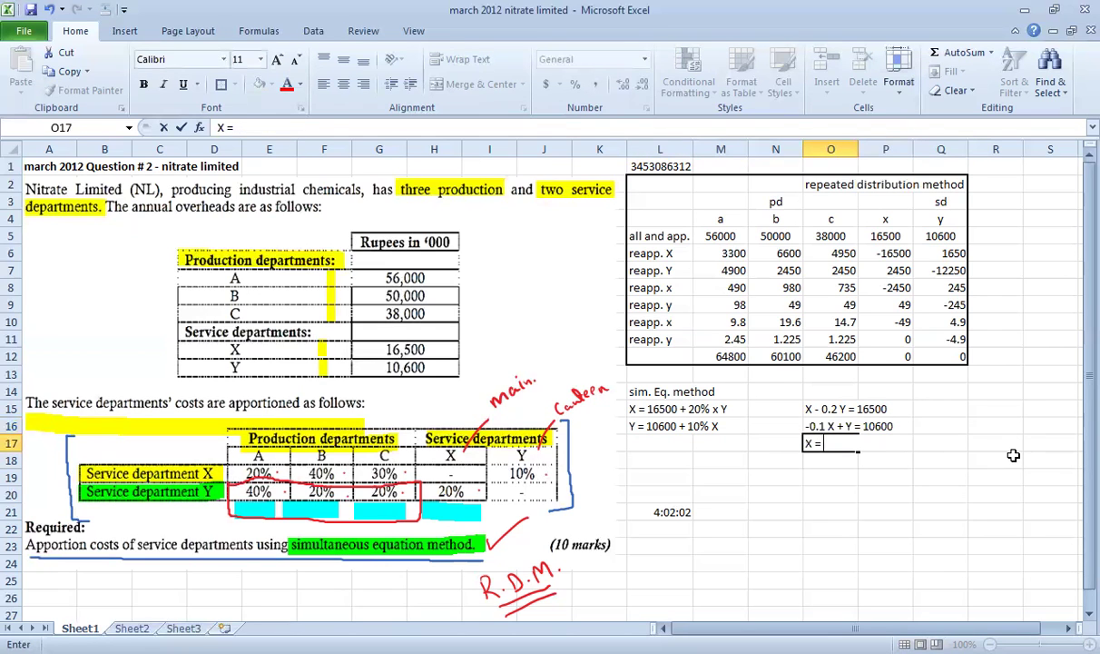
{"action": "type", "text": " 19,000"}
{"action": "key", "text": "Return"}
{"action": "type", "text": "Y = 12,500"}
{"action": "key", "text": "Return"}
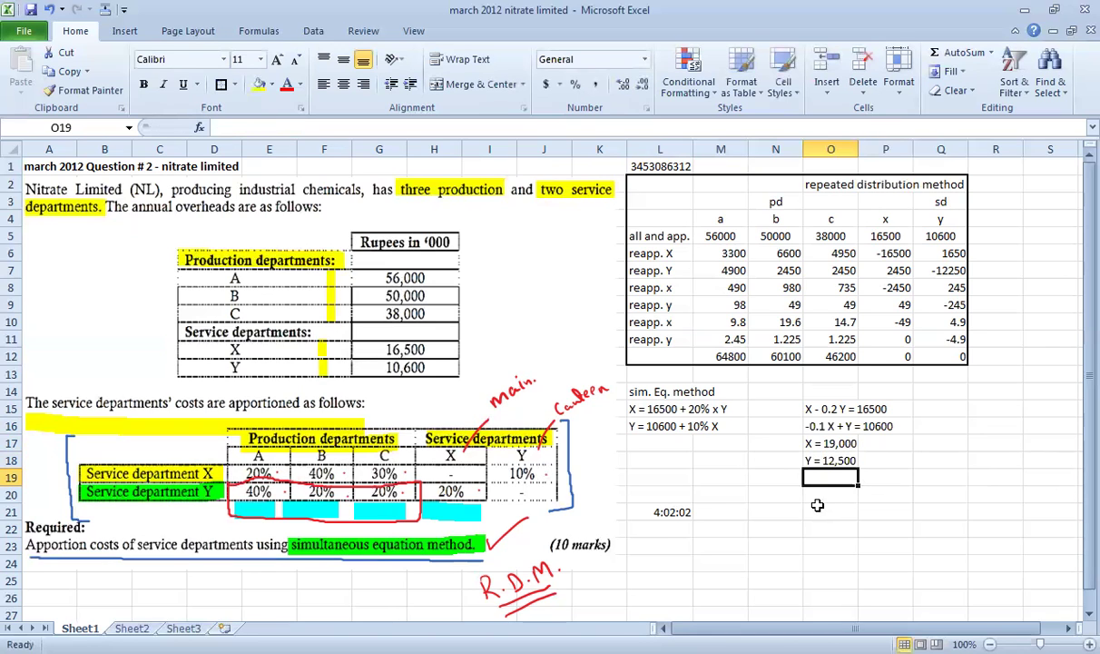
{"action": "left_click", "coordinate": [819, 444]}
{"action": "left_click_drag", "start_coordinate": [819, 444], "coordinate": [828, 460]}
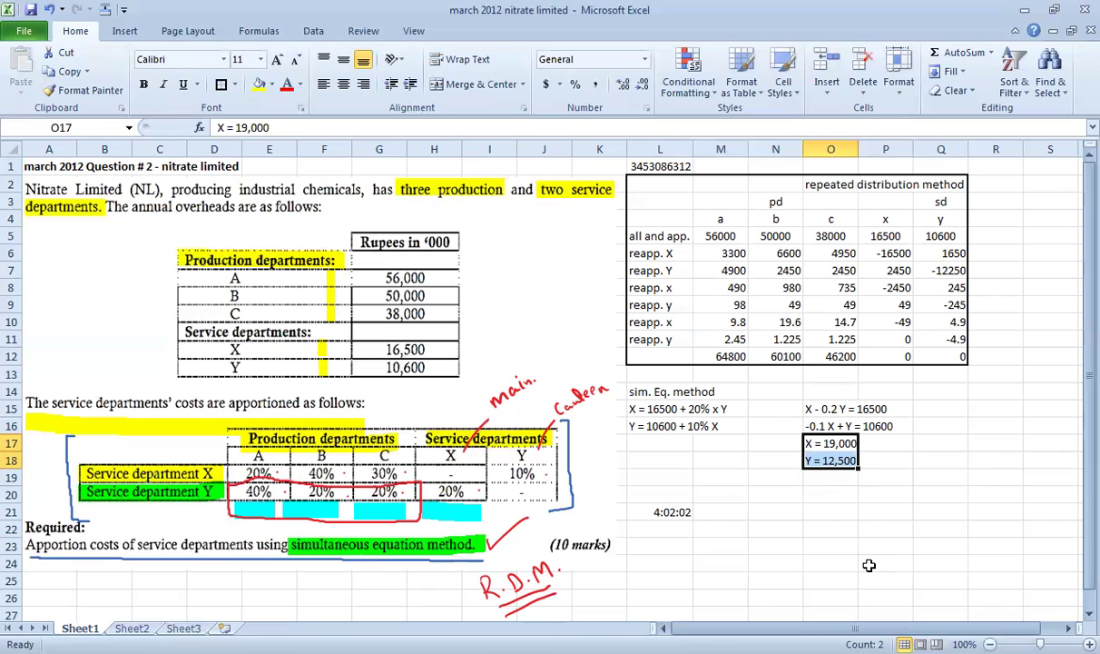
- Enter the headings a, b, c, x and y across N20:R20
{"action": "left_click", "coordinate": [790, 491]}
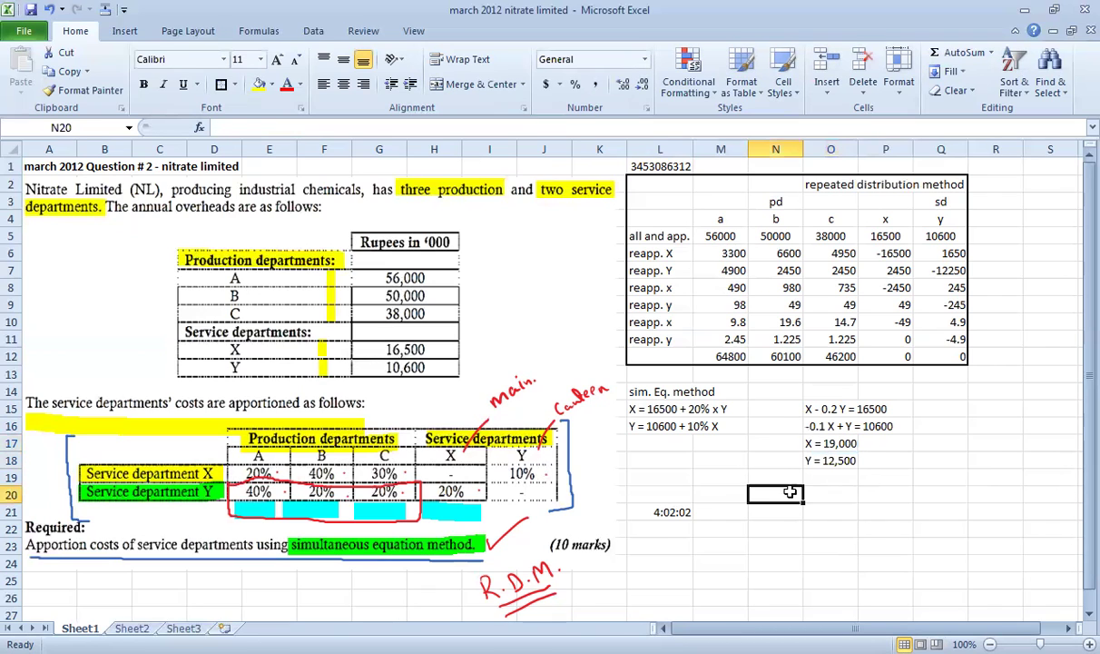
{"action": "type", "text": "a"}
{"action": "key", "text": "Tab"}
{"action": "type", "text": "b"}
{"action": "key", "text": "Tab"}
{"action": "type", "text": "c"}
{"action": "key", "text": "Tab"}
{"action": "type", "text": "x"}
{"action": "key", "text": "Tab"}
{"action": "type", "text": "y"}
{"action": "key", "text": "Down"}
{"action": "key", "text": "Left"}
{"action": "key", "text": "Left"}
{"action": "key", "text": "Left"}
{"action": "key", "text": "Left"}
{"action": "key", "text": "Left"}
{"action": "key", "text": "Right"}
{"action": "key", "text": "Right"}
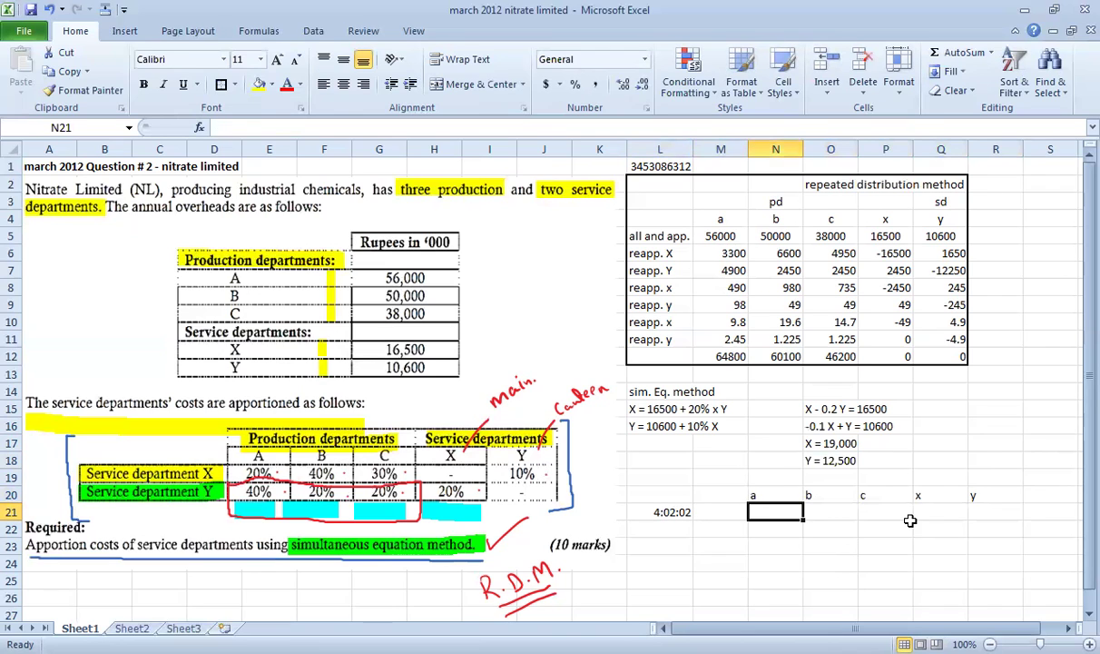
- Fill in overheads 56000, 50000, 38000, 16500 and 10600 across N21:R21
{"action": "type", "text": "56000"}
{"action": "key", "text": "Tab"}
{"action": "type", "text": "50000"}
{"action": "key", "text": "Tab"}
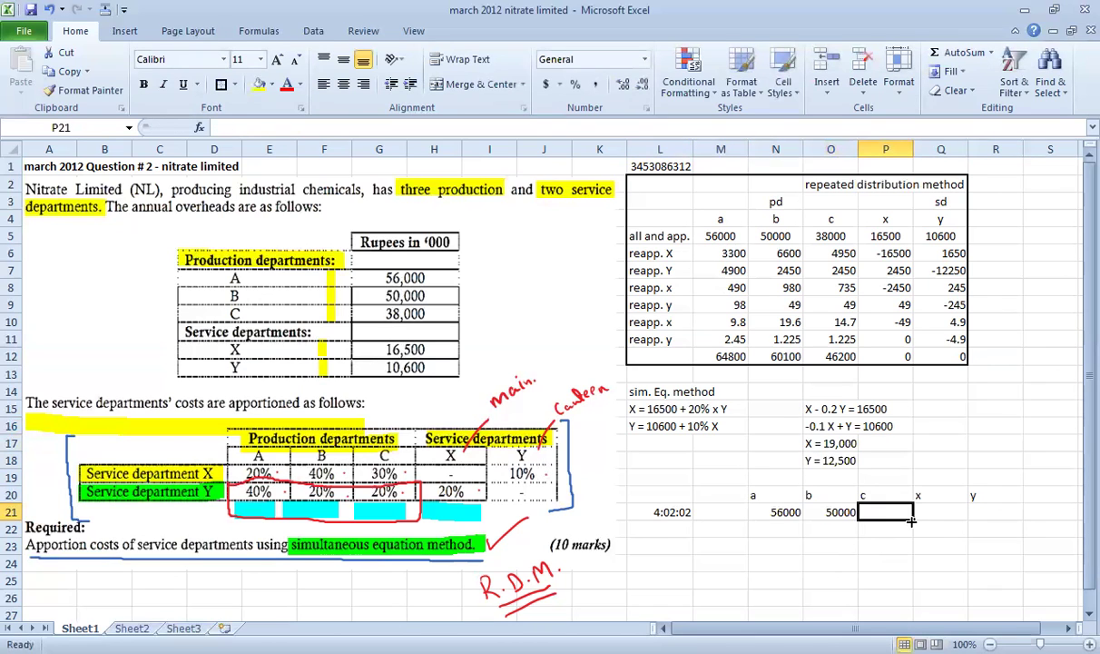
{"action": "type", "text": "38000"}
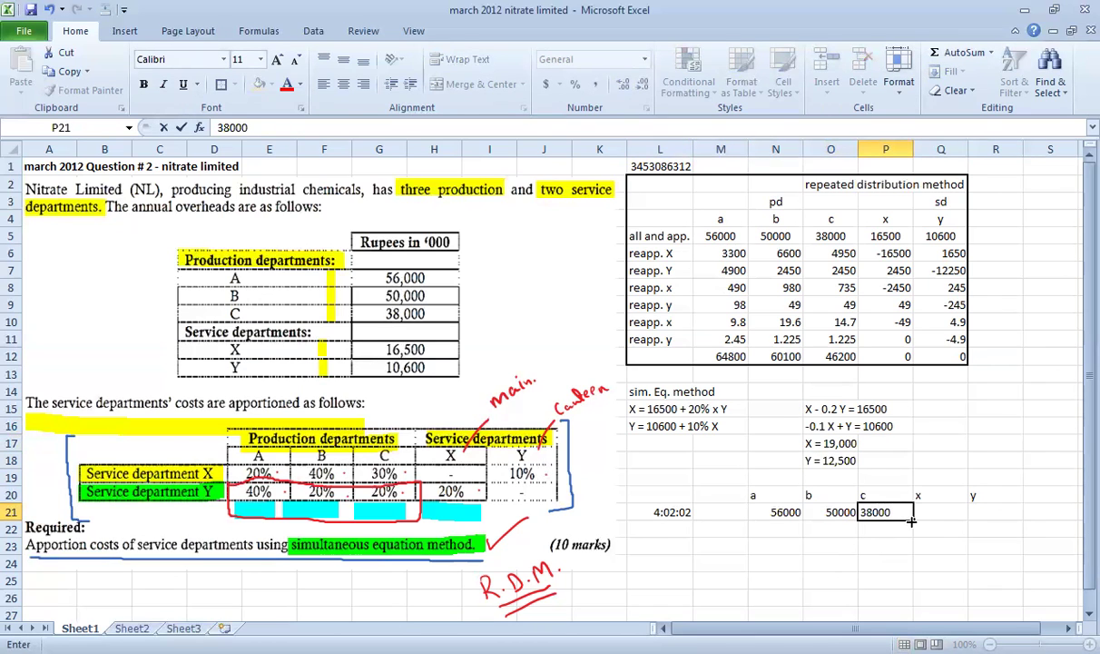
{"action": "key", "text": "Tab"}
{"action": "type", "text": "16500"}
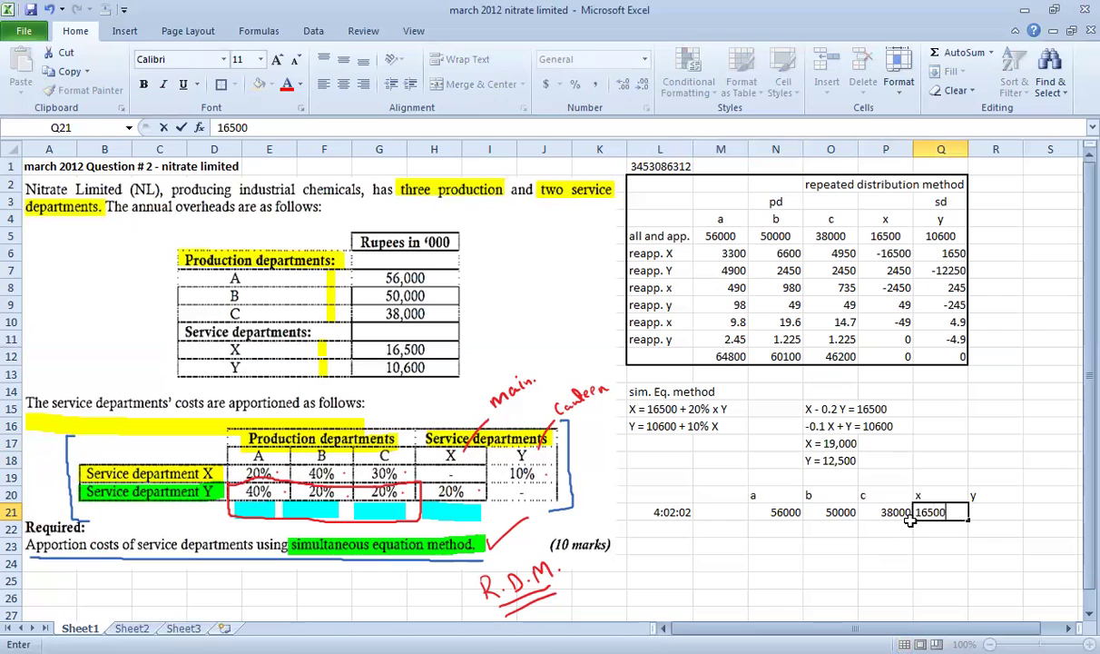
{"action": "key", "text": "Tab"}
{"action": "type", "text": "10600"}
{"action": "key", "text": "Return"}
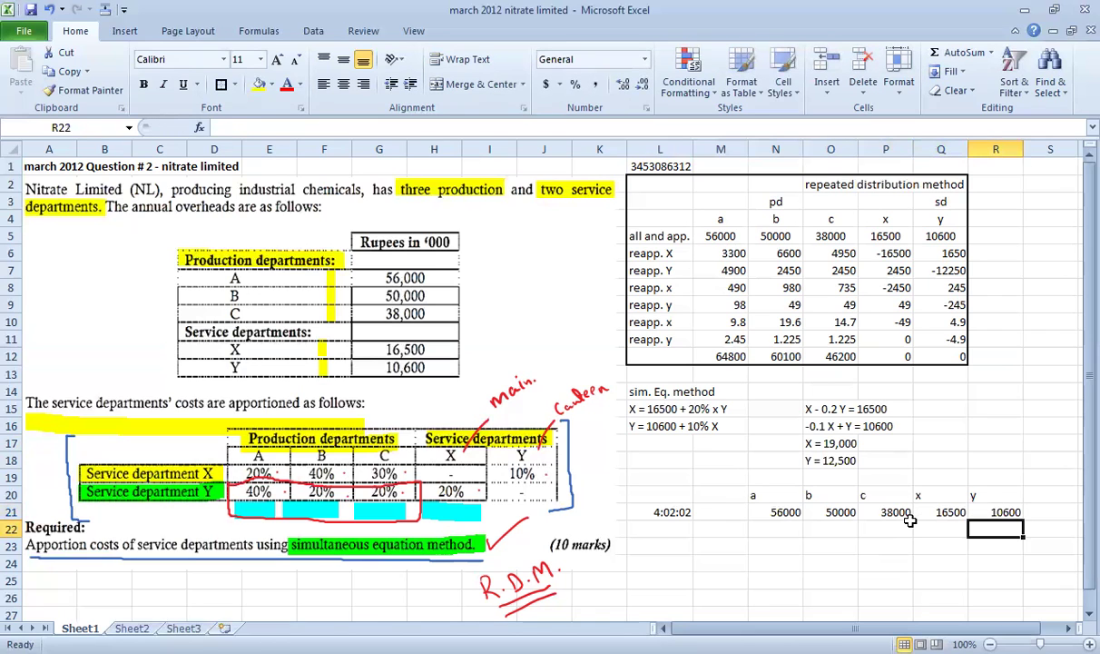
{"action": "key", "text": "Left"}
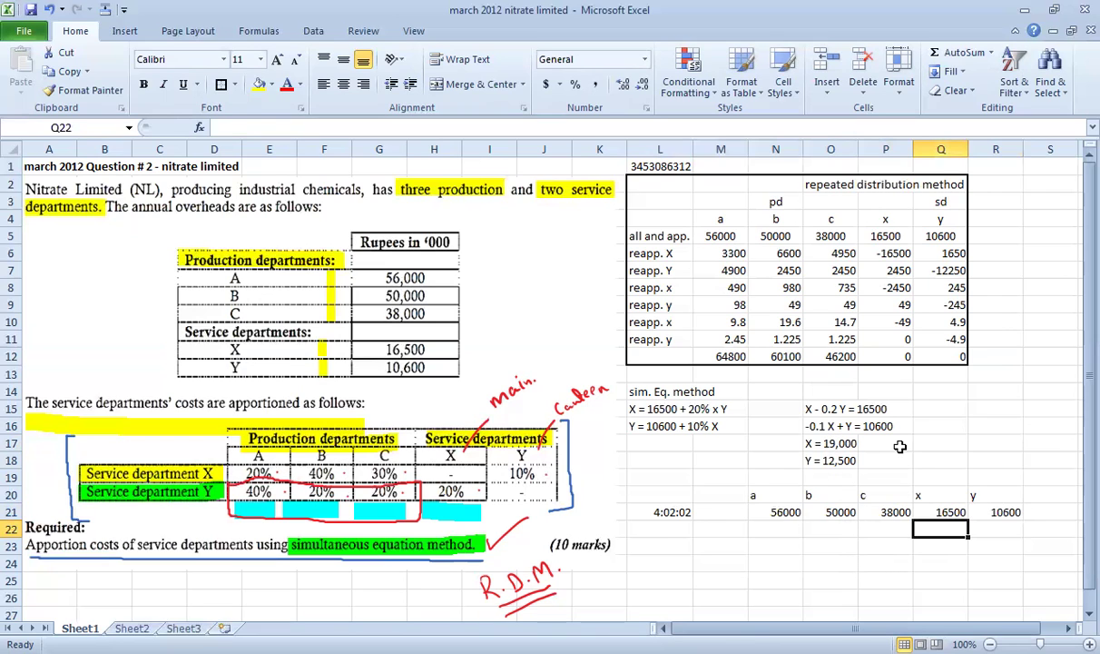
- Enter -19000 under x and =19000*20% (3800) under a in row 22
{"action": "type", "text": "-19000"}
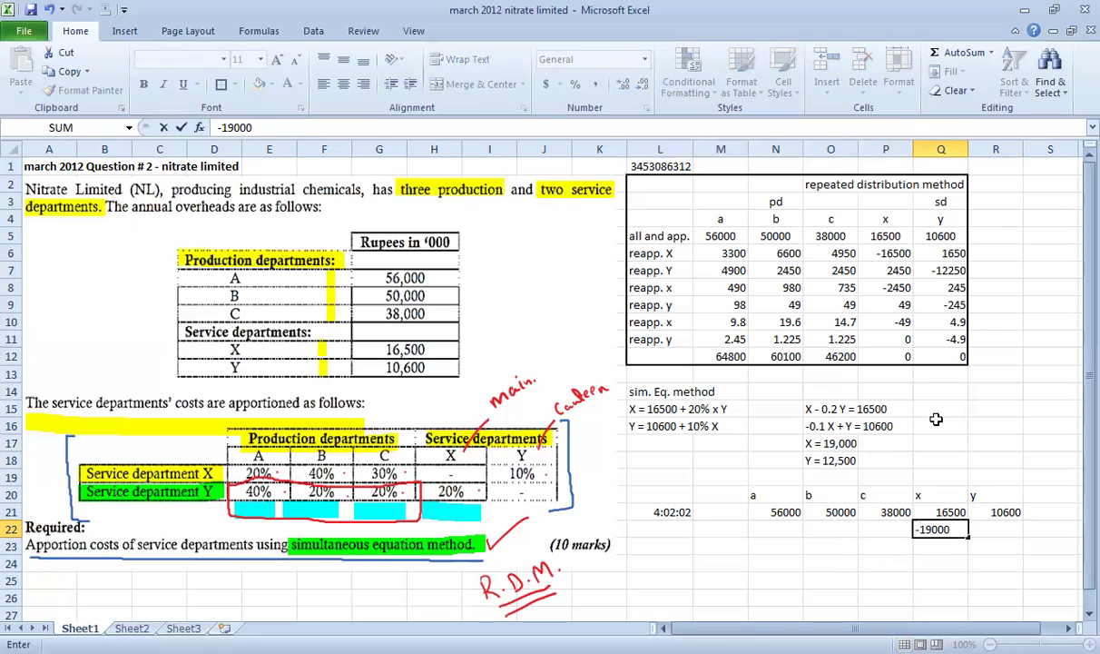
{"action": "key", "text": "Return"}
{"action": "key", "text": "Up"}
{"action": "key", "text": "Left"}
{"action": "key", "text": "Left"}
{"action": "key", "text": "Left"}
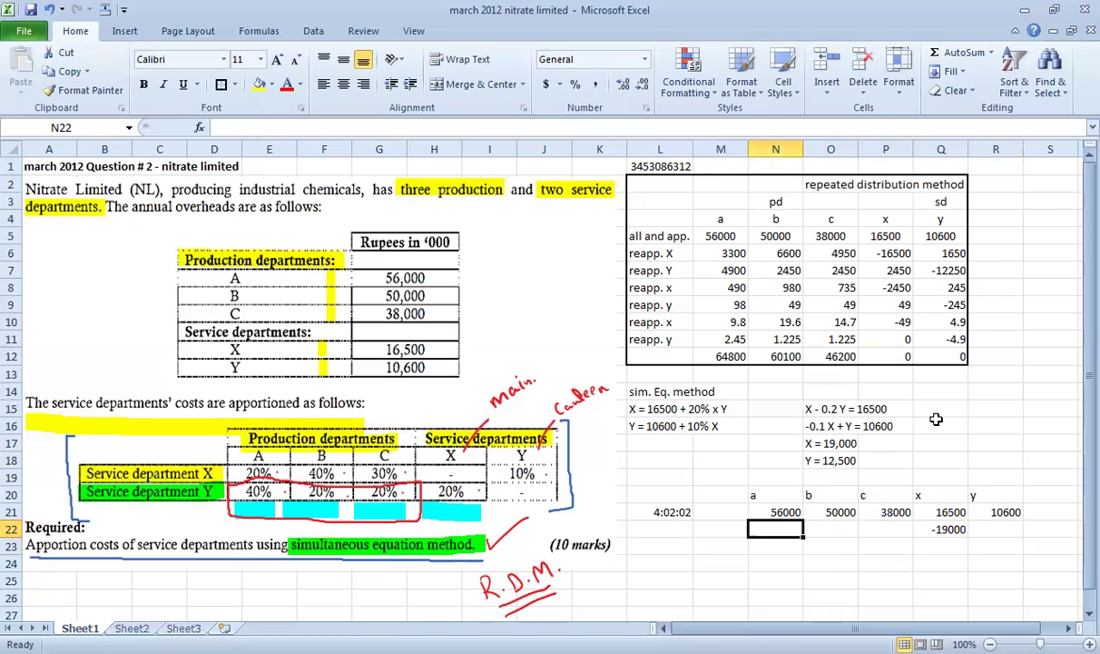
{"action": "type", "text": "=19000*"}
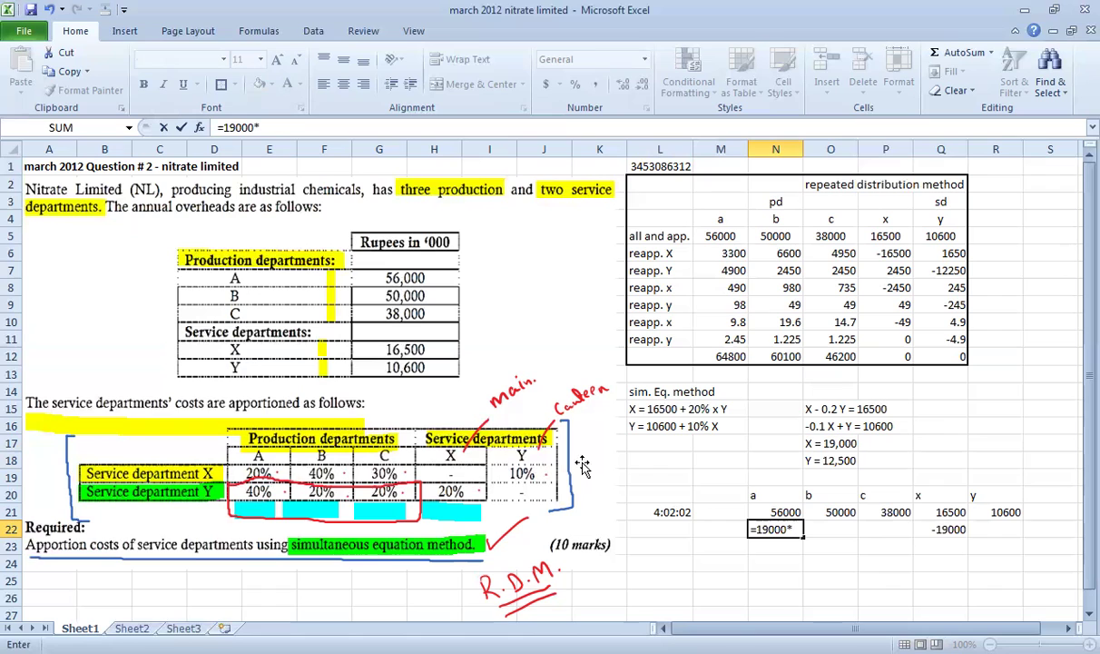
{"action": "type", "text": "20%"}
{"action": "key", "text": "Return"}
- Apportion 19000 at 40%, 30% and 10% to b, c and y: 7600, 5700, 1900
{"action": "key", "text": "Up"}
{"action": "key", "text": "Right"}
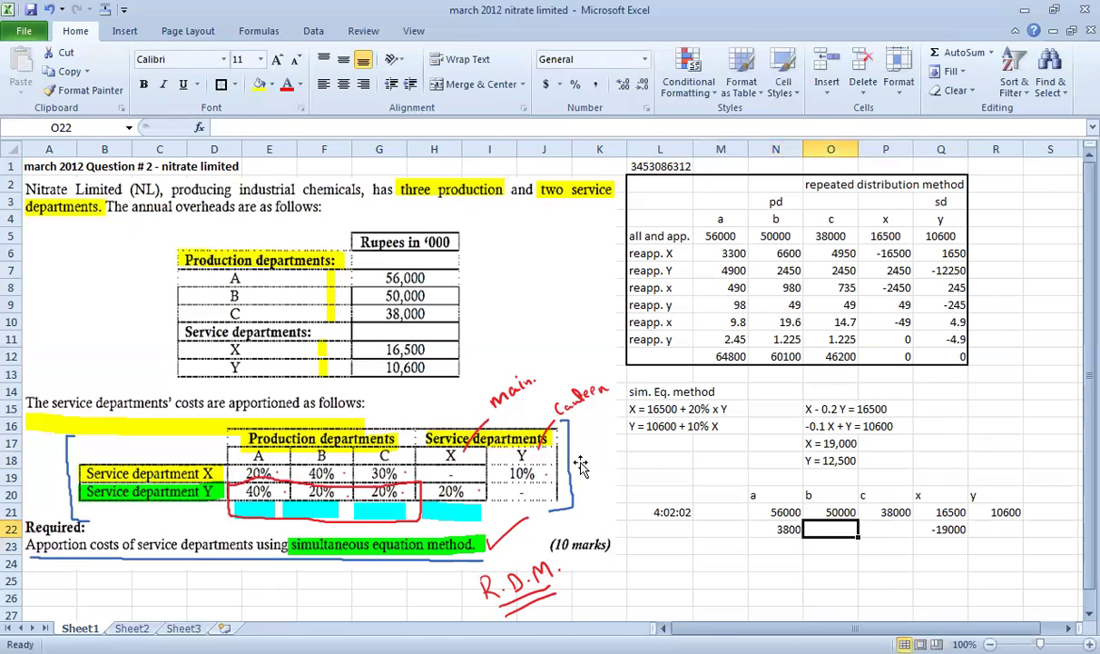
{"action": "type", "text": "=19000"}
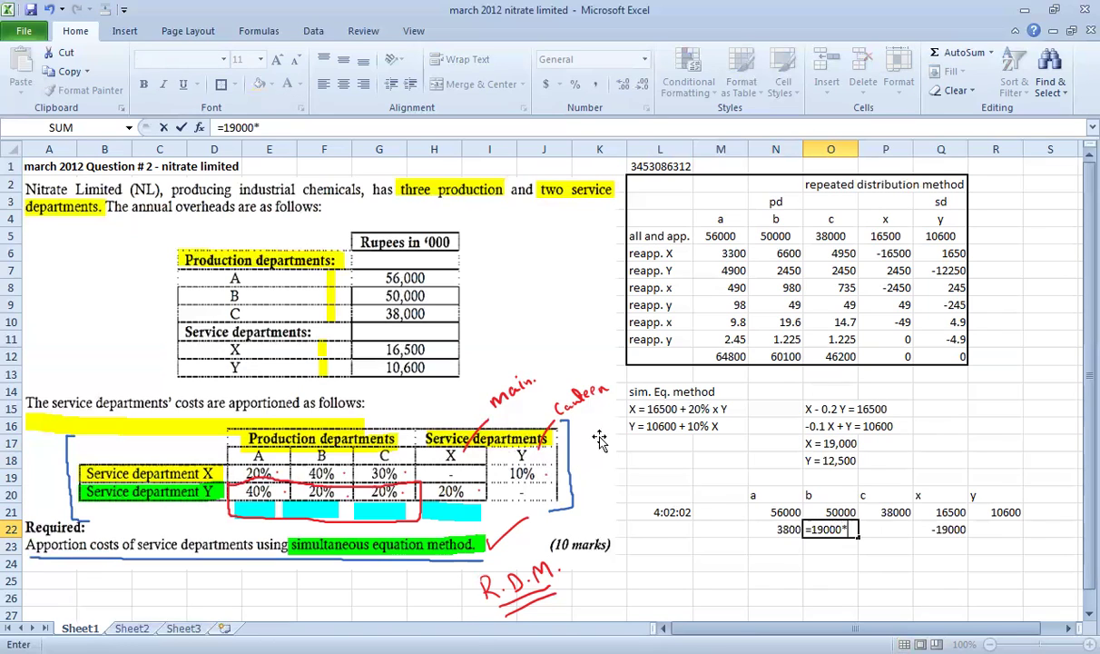
{"action": "type", "text": "*40%"}
{"action": "key", "text": "Return"}
{"action": "key", "text": "Up"}
{"action": "key", "text": "Right"}
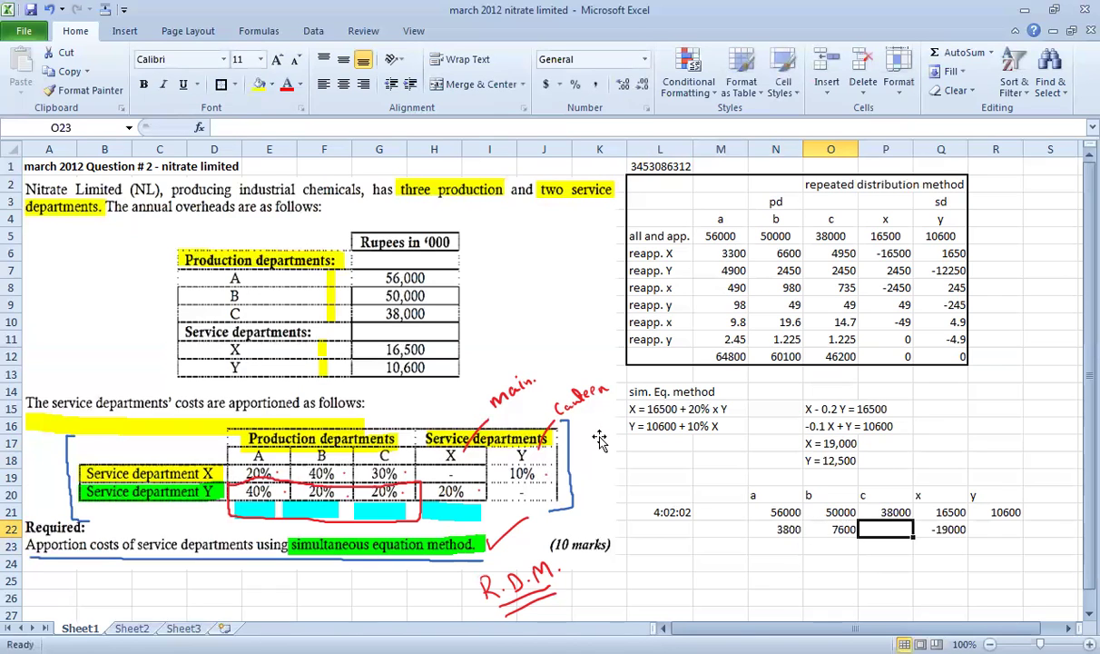
{"action": "type", "text": "=19000*"}
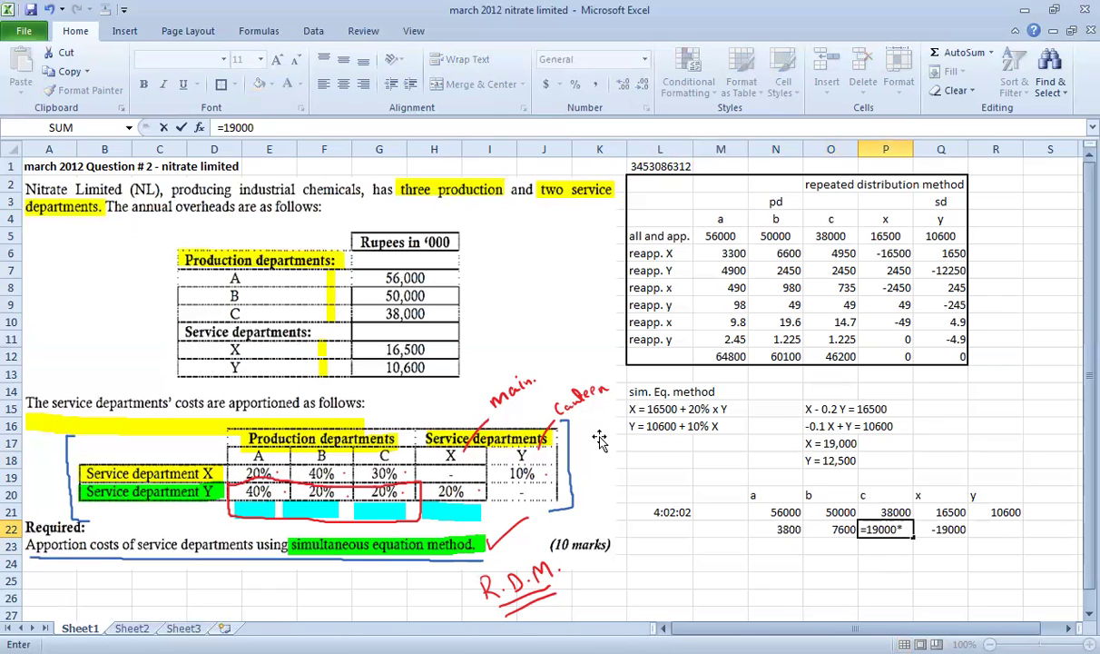
{"action": "type", "text": "30%"}
{"action": "key", "text": "Return"}
{"action": "key", "text": "Up"}
{"action": "key", "text": "Right"}
{"action": "key", "text": "Right"}
{"action": "type", "text": "=19000*10%"}
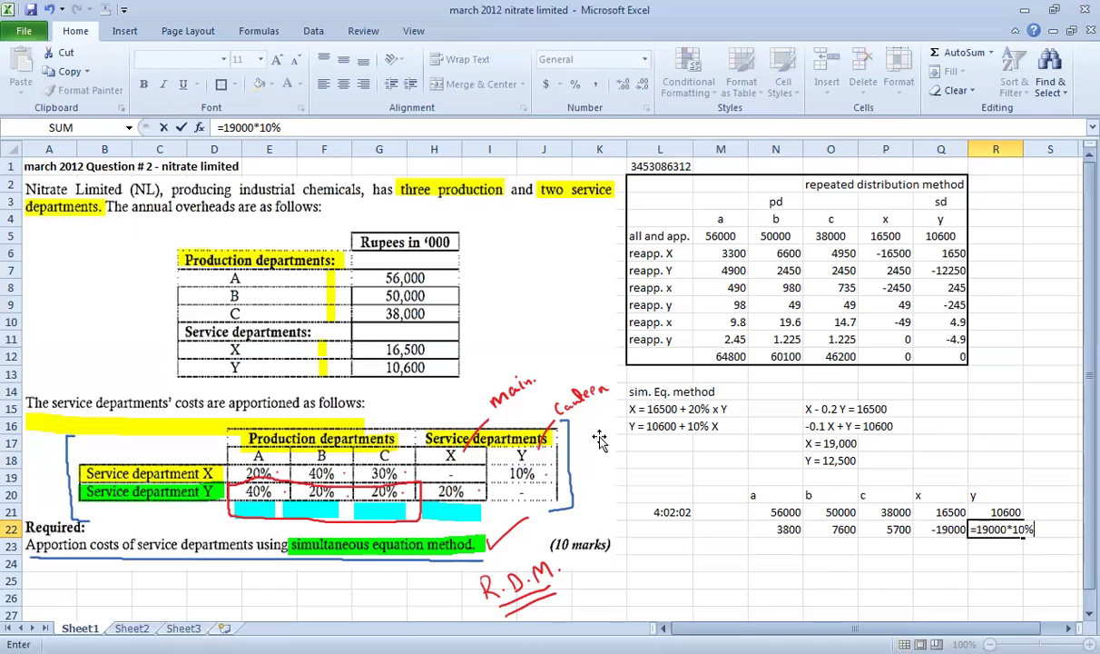
{"action": "key", "text": "Return"}
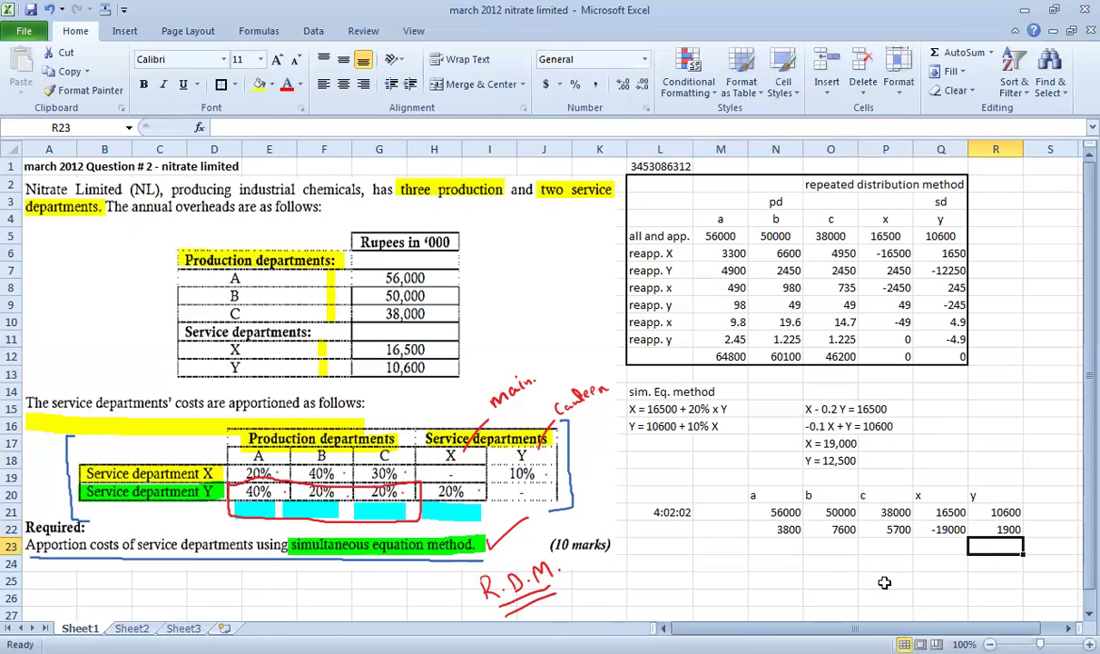
- Enter -12500 under y in row 23 and give a its 40% share, =12500*40% (5000)
{"action": "left_click", "coordinate": [835, 461]}
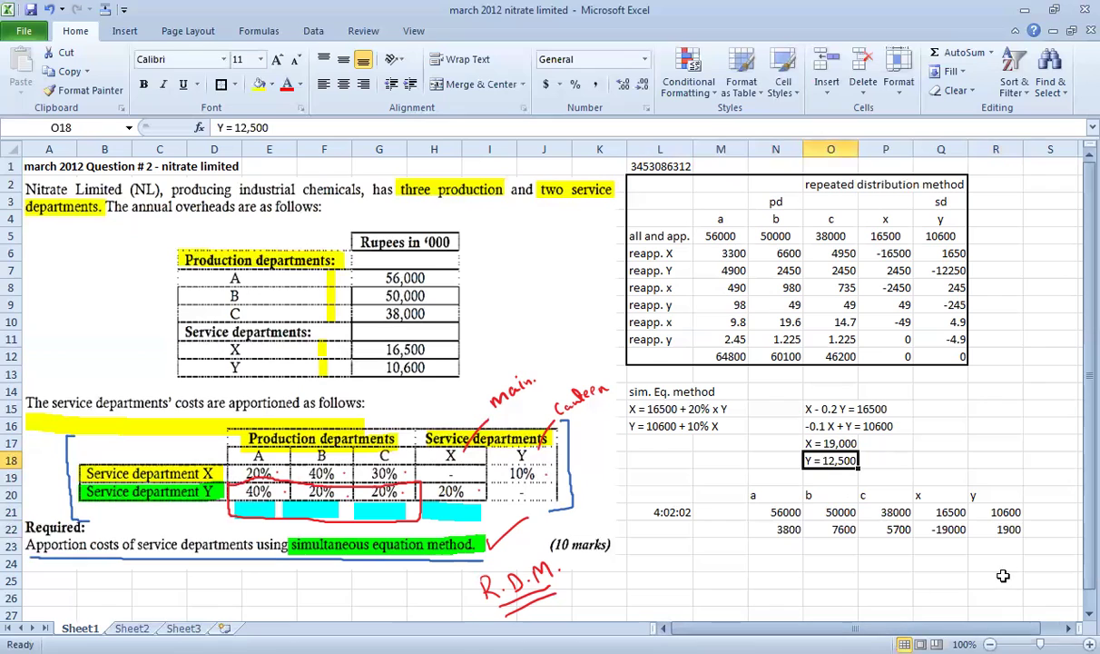
{"action": "left_click", "coordinate": [996, 546]}
{"action": "type", "text": "-12500"}
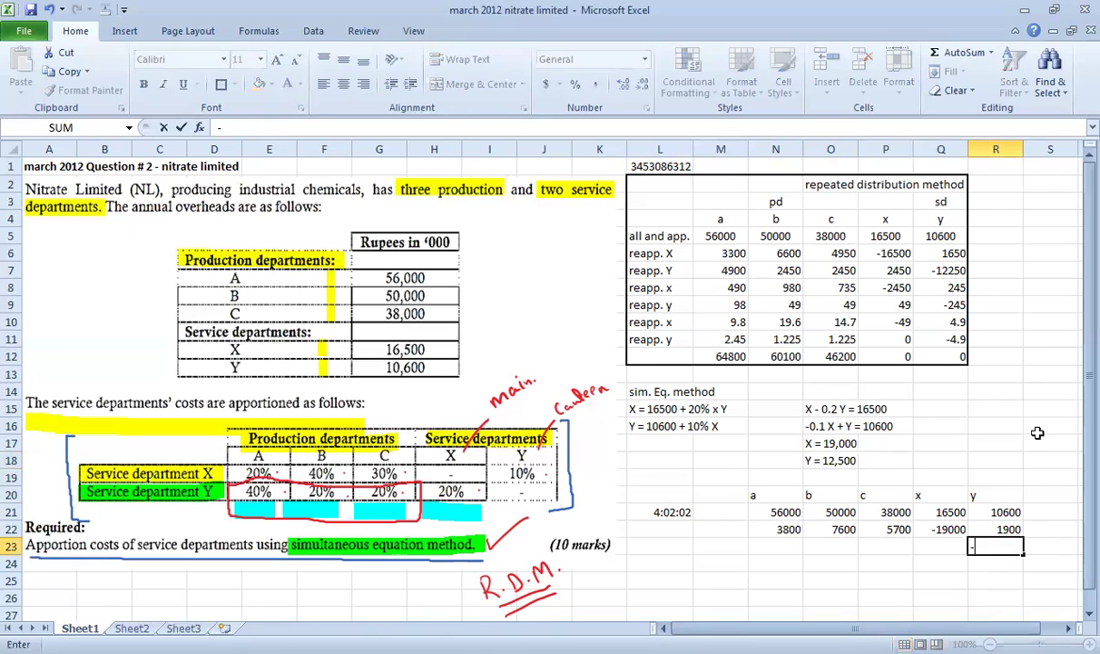
{"action": "key", "text": "Return"}
{"action": "key", "text": "Up"}
{"action": "key", "text": "Left"}
{"action": "key", "text": "Left"}
{"action": "key", "text": "Left"}
{"action": "key", "text": "Left"}
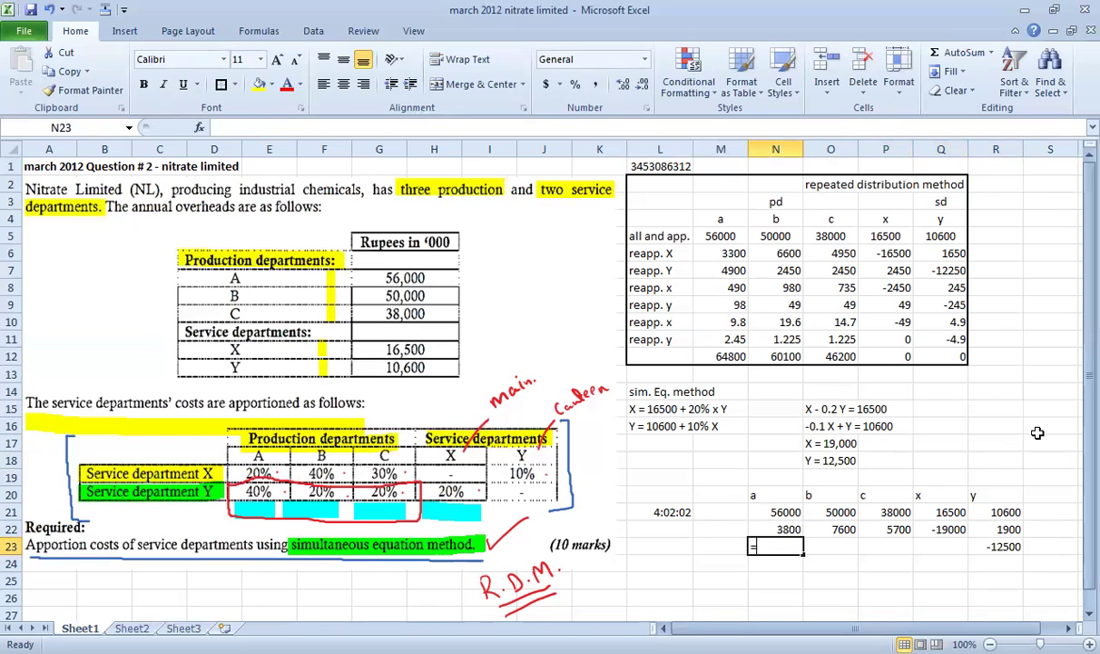
{"action": "type", "text": "=12500"}
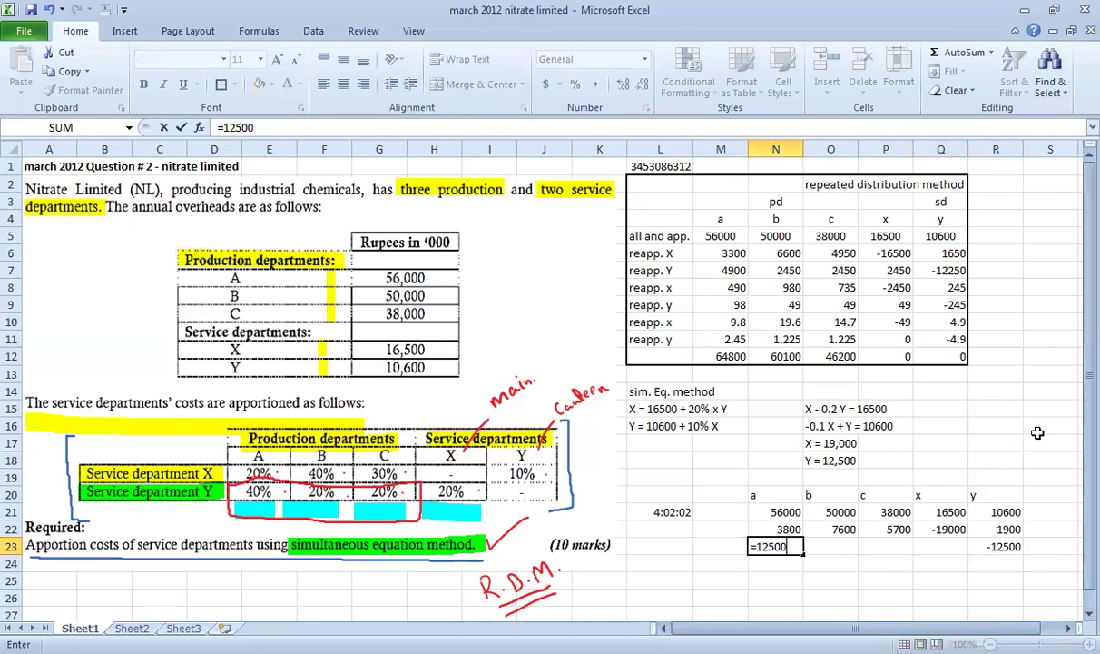
{"action": "type", "text": "*40%"}
{"action": "key", "text": "Return"}
- Give b, c and x each a 20% share of 12500 (=12500*20%, 2500)
{"action": "key", "text": "Up"}
{"action": "key", "text": "Right"}
{"action": "type", "text": "=12"}
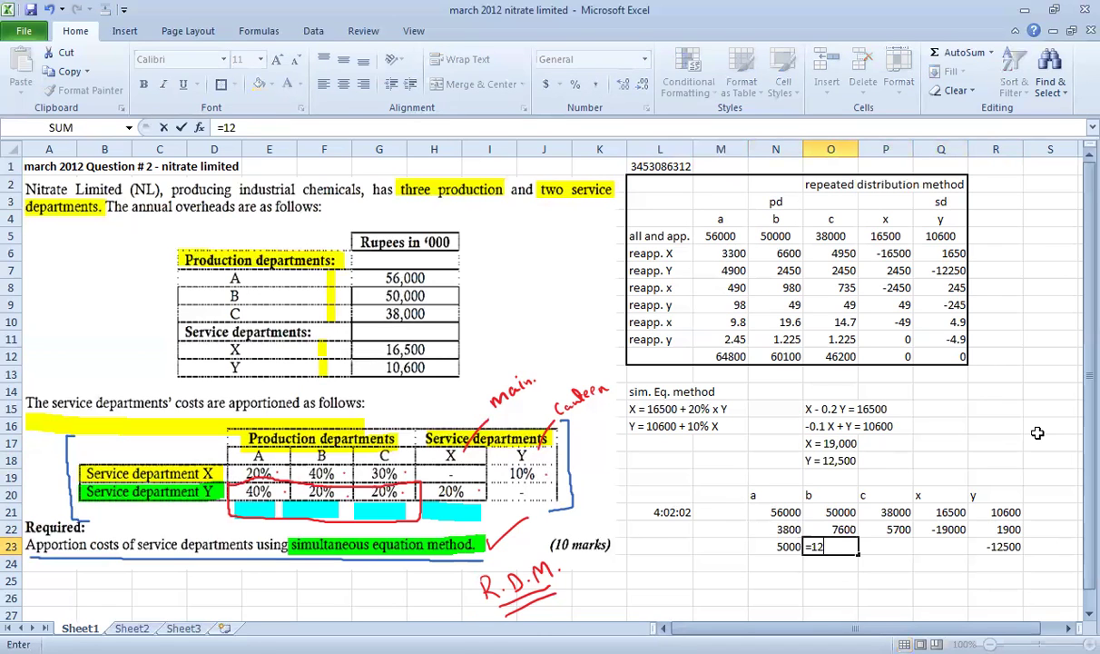
{"action": "type", "text": "500*20%"}
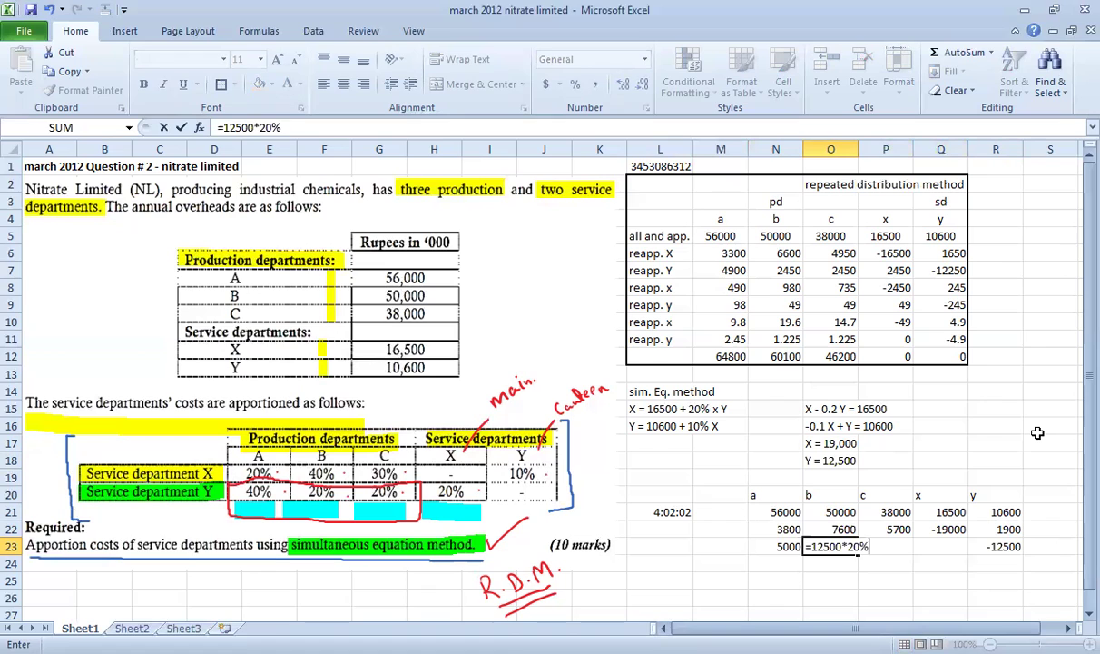
{"action": "key", "text": "Return"}
{"action": "key", "text": "Right"}
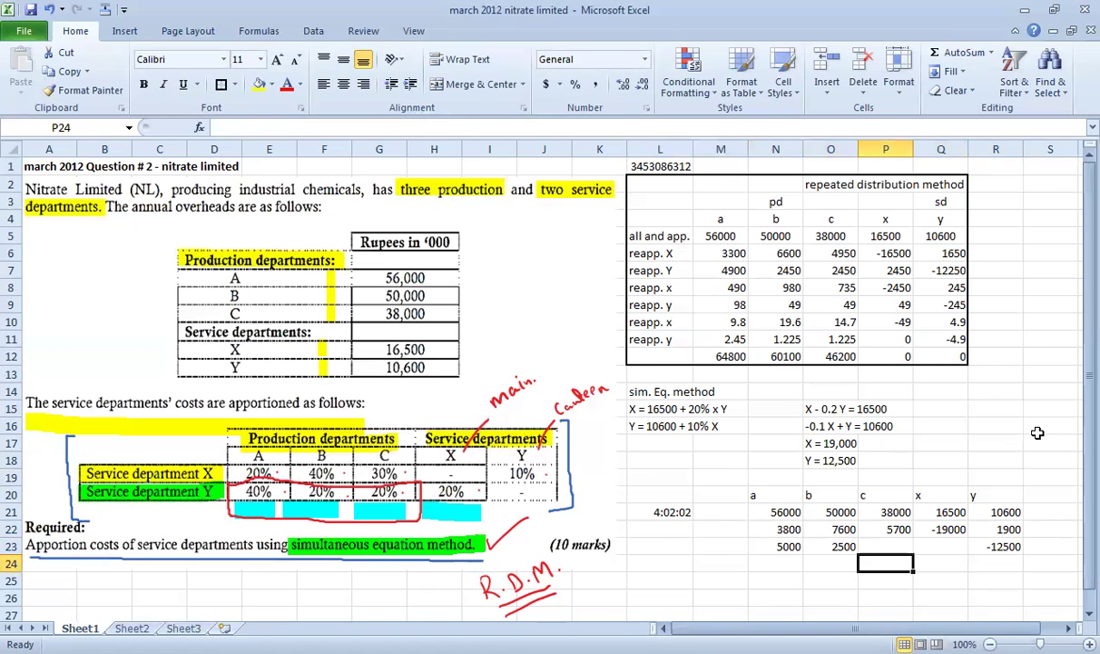
{"action": "key", "text": "Up"}
{"action": "type", "text": "=12500*20%"}
{"action": "key", "text": "Return"}
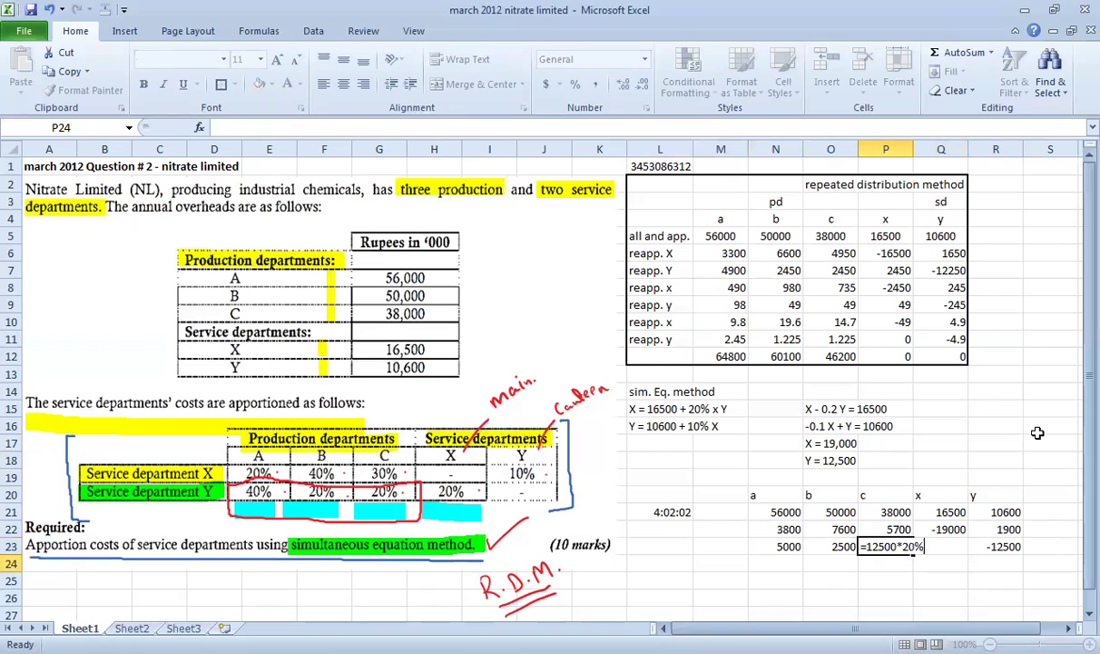
{"action": "key", "text": "Right"}
{"action": "key", "text": "Up"}
{"action": "type", "text": "="}
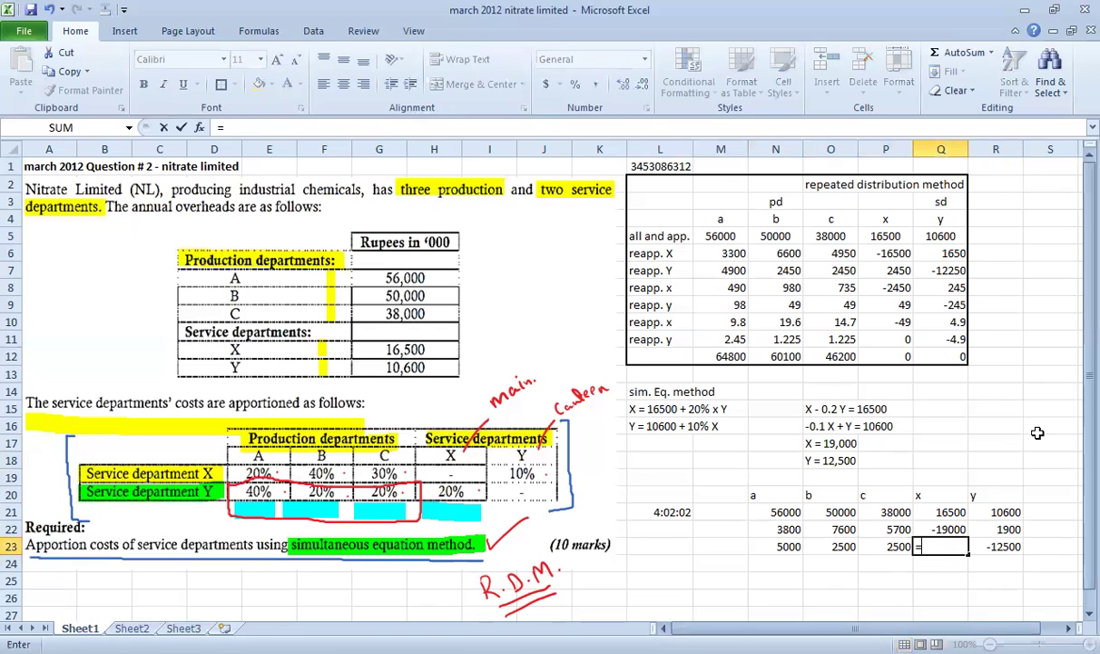
{"action": "type", "text": "12500*20%"}
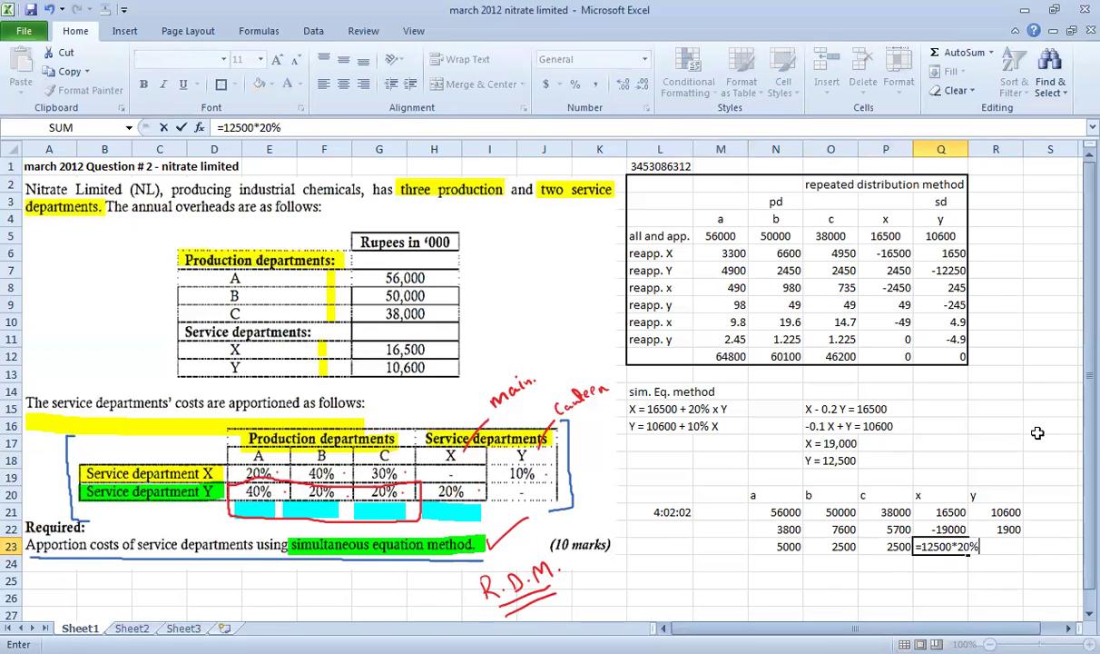
{"action": "key", "text": "Return"}
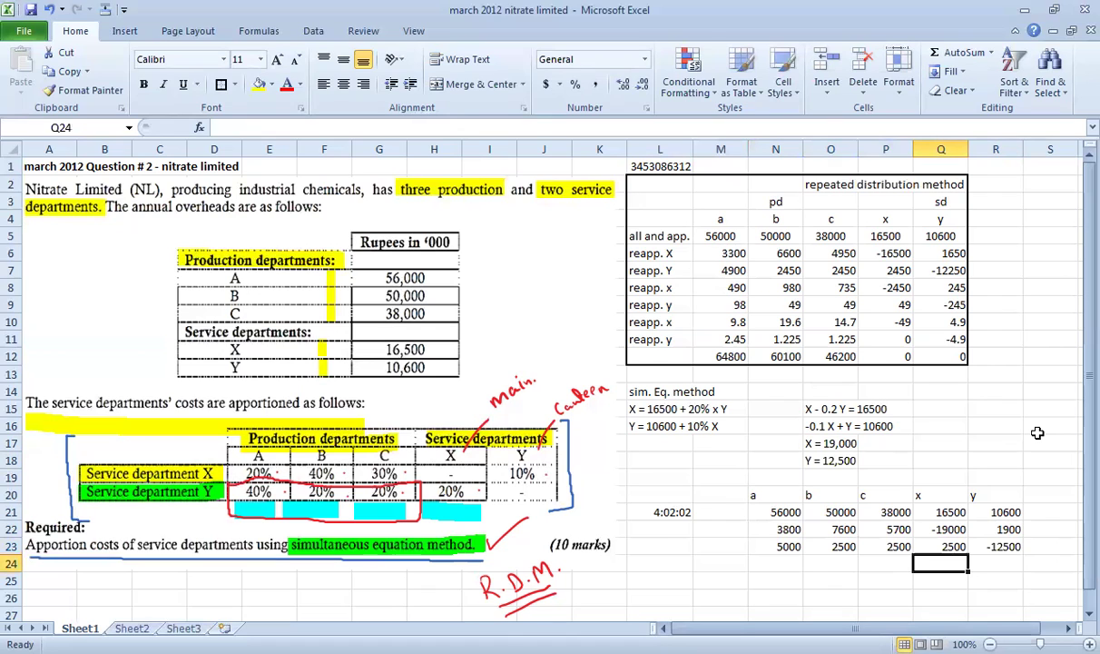
- AutoSum the x and y columns in row 24, both totalling 0
{"action": "key", "text": "alt+equal"}
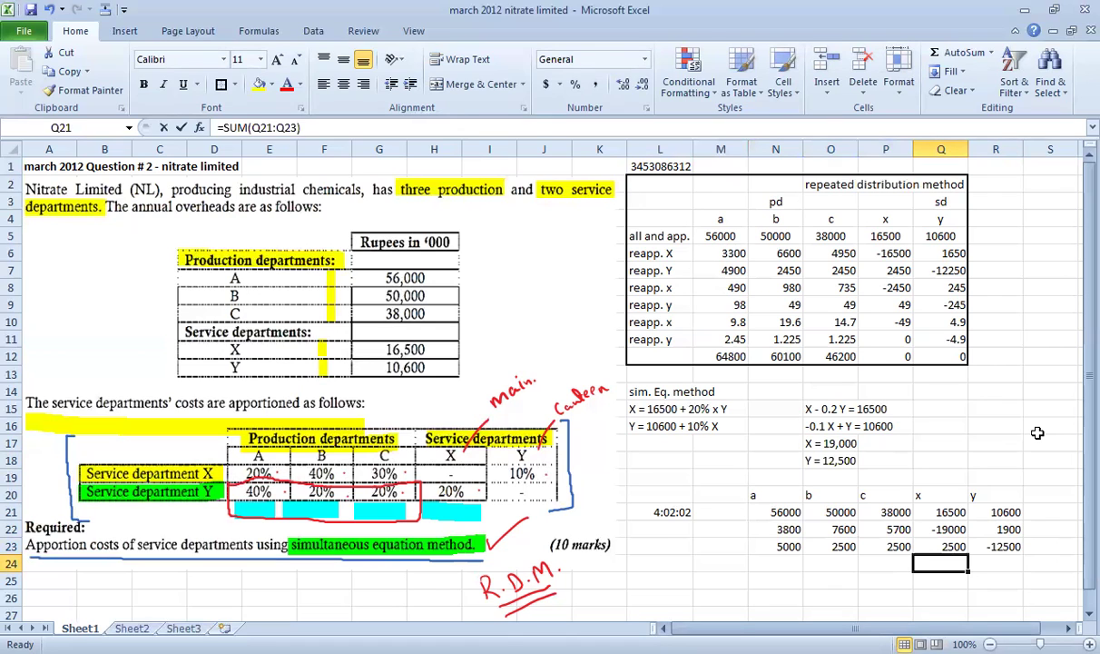
{"action": "key", "text": "Return"}
{"action": "key", "text": "Right"}
{"action": "key", "text": "alt+equal"}
{"action": "key", "text": "Return"}
- AutoSum the a, b and c columns in row 24: 64800, 60100 and 46200
{"action": "key", "text": "Left"}
{"action": "key", "text": "Left"}
{"action": "key", "text": "Left"}
{"action": "key", "text": "Left"}
{"action": "key", "text": "Up"}
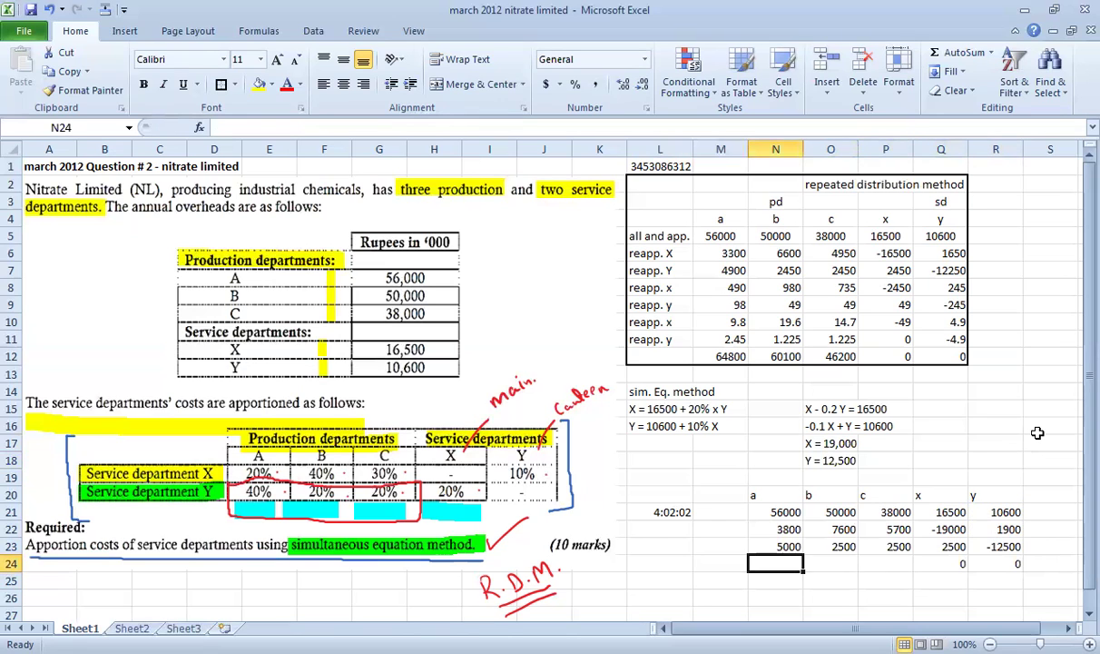
{"action": "key", "text": "alt+equal"}
{"action": "key", "text": "ctrl+Return"}
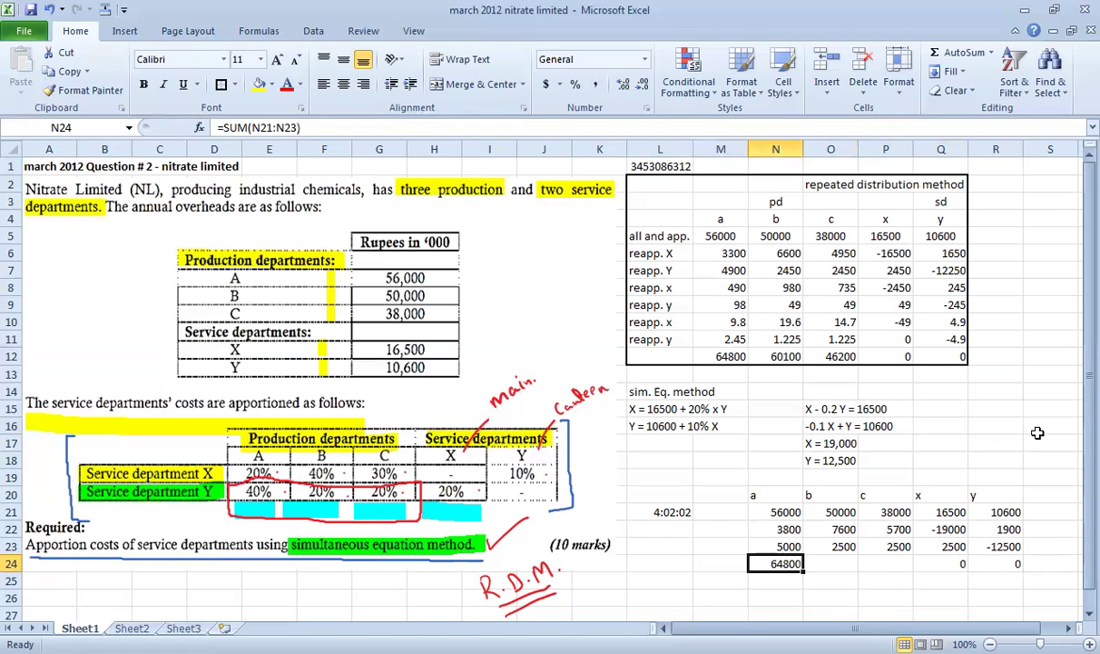
{"action": "key", "text": "Right"}
{"action": "key", "text": "alt+equal"}
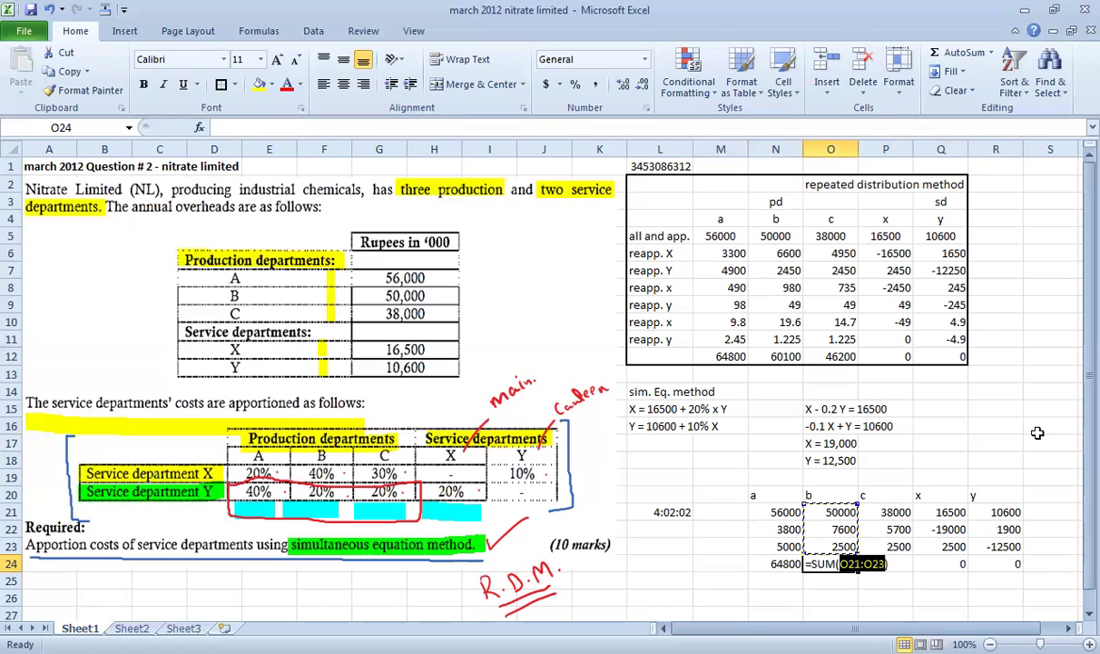
{"action": "key", "text": "Return"}
{"action": "key", "text": "Up"}
{"action": "key", "text": "Right"}
{"action": "key", "text": "alt+equal"}
{"action": "key", "text": "Return"}
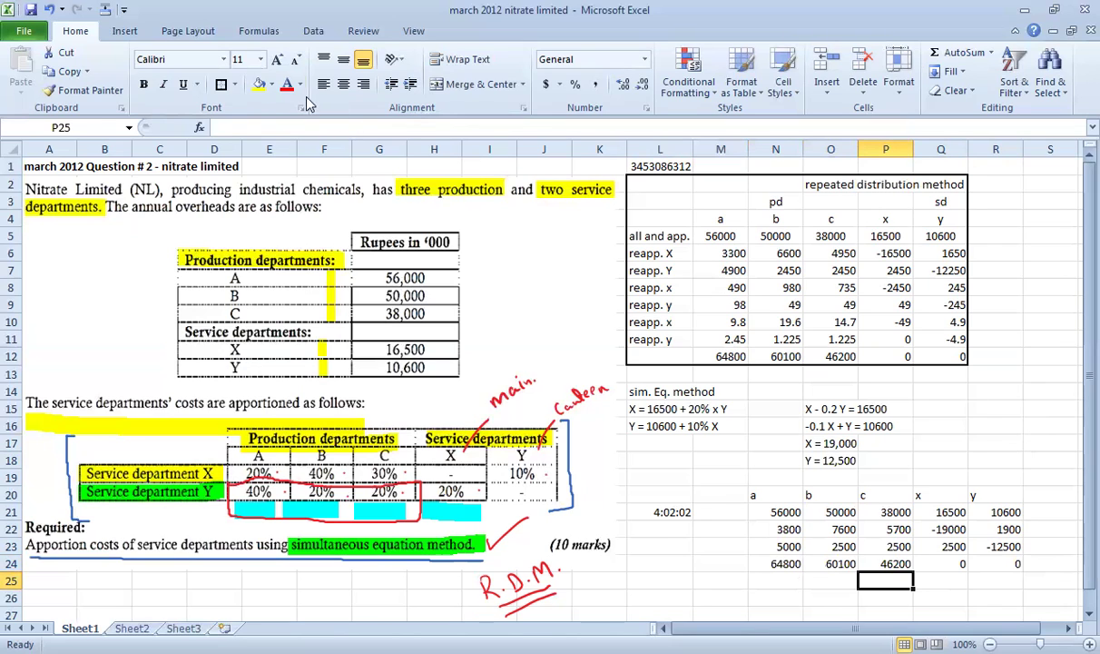
{"action": "left_click", "coordinate": [885, 185]}
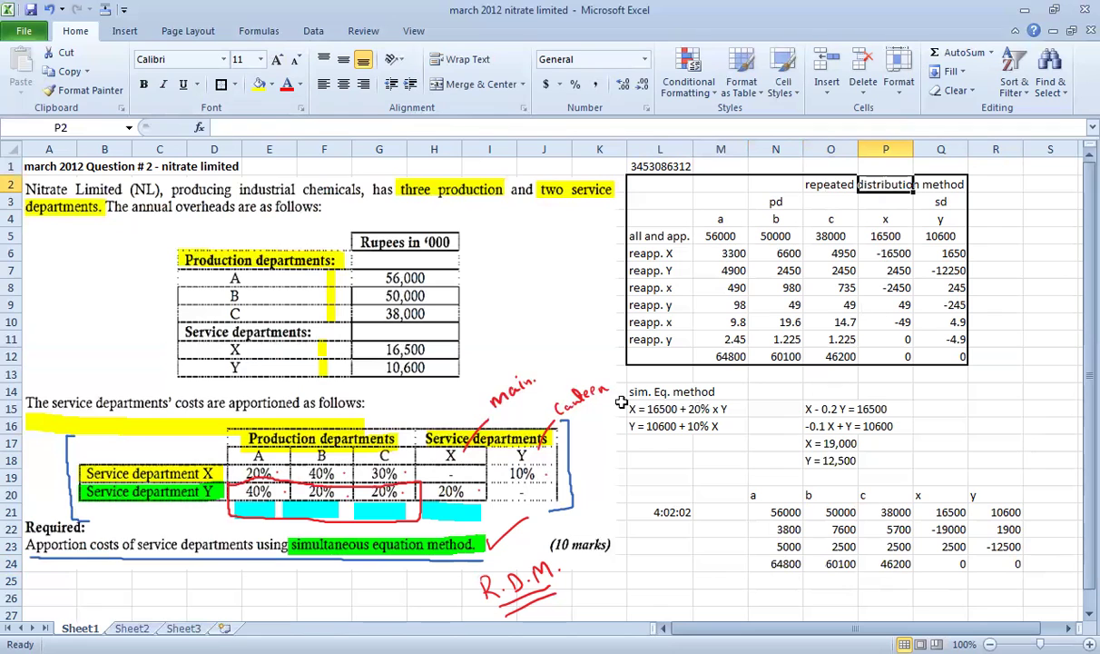
- Outline the simultaneous-equation table L14:R24 with an outside border
{"action": "left_click", "coordinate": [650, 405]}
{"action": "left_click", "coordinate": [645, 392]}
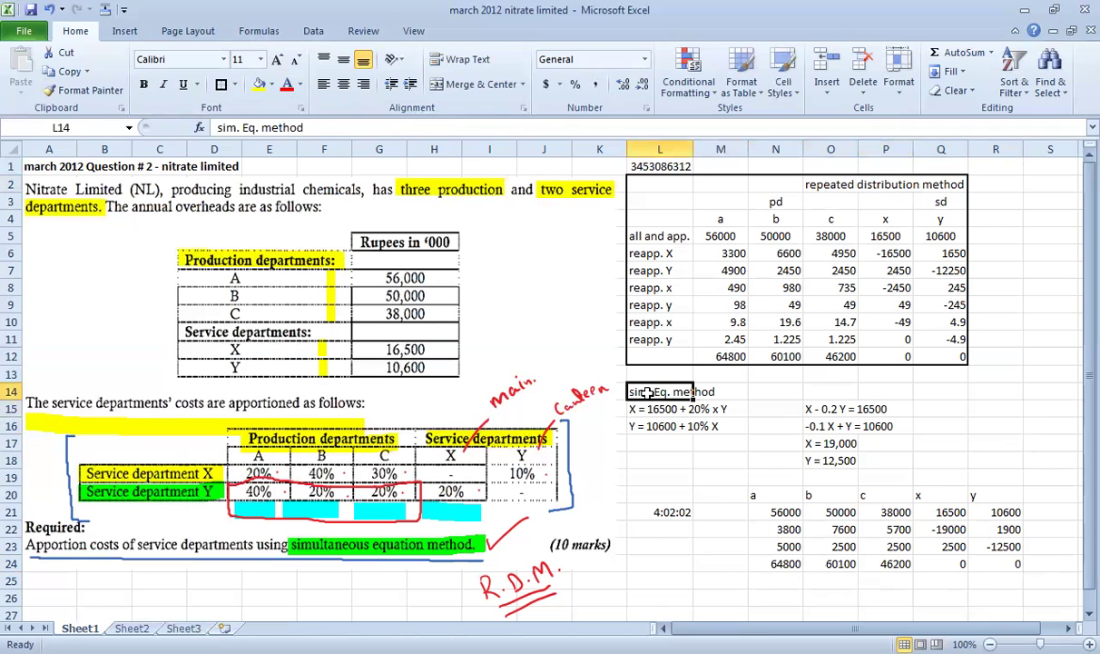
{"action": "left_click_drag", "start_coordinate": [629, 167], "coordinate": [992, 564]}
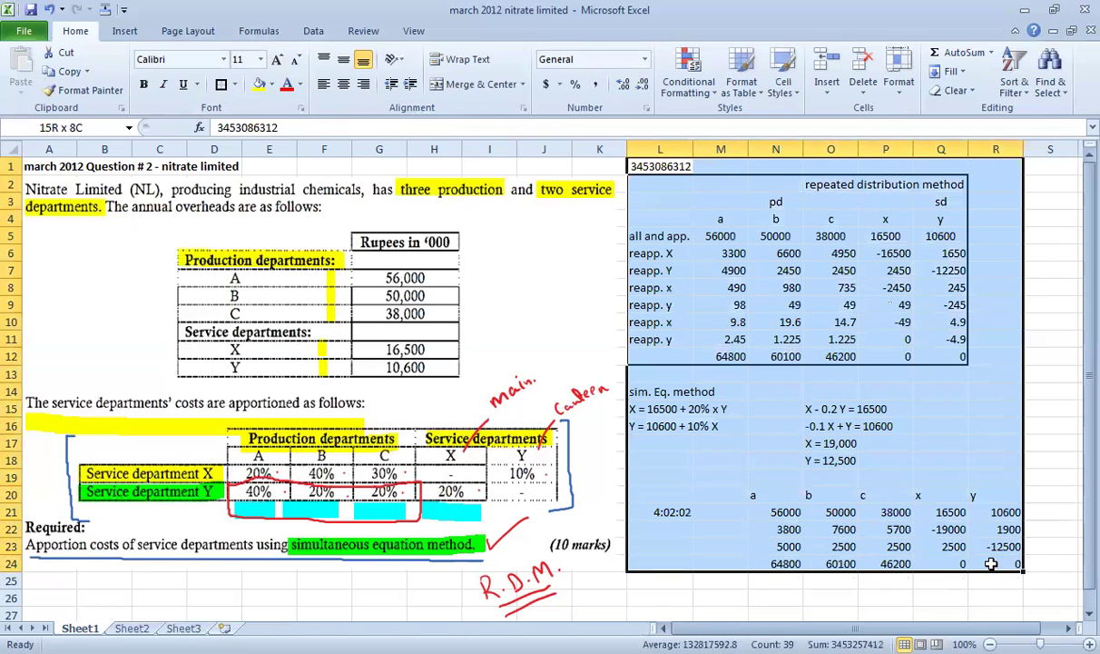
{"action": "left_click", "coordinate": [940, 408]}
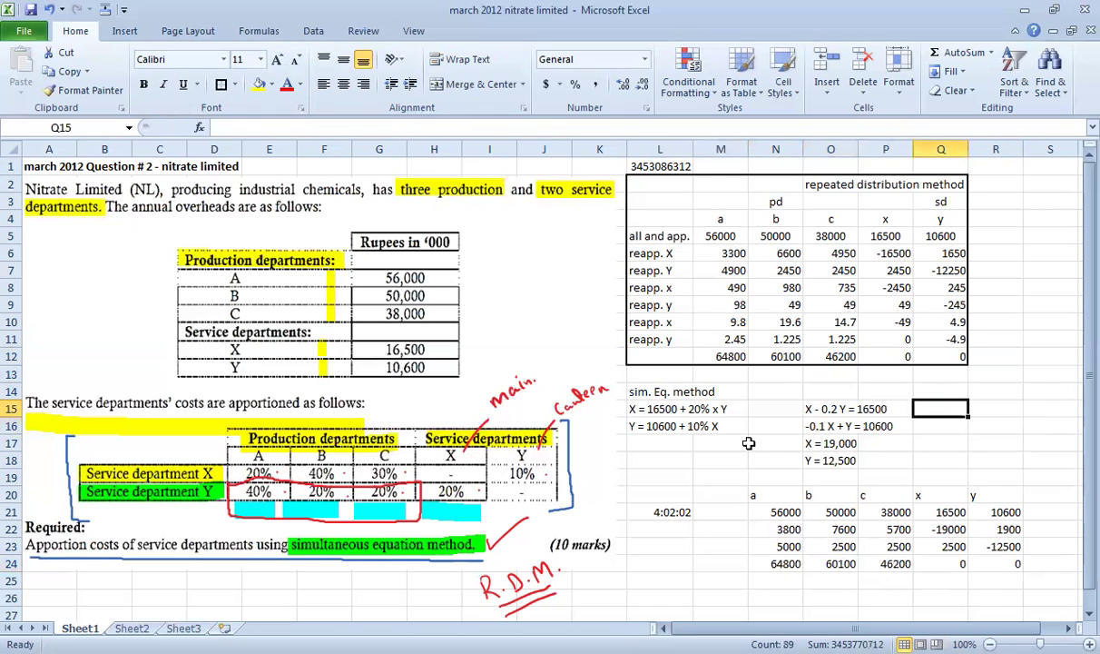
{"action": "left_click_drag", "start_coordinate": [646, 392], "coordinate": [998, 563]}
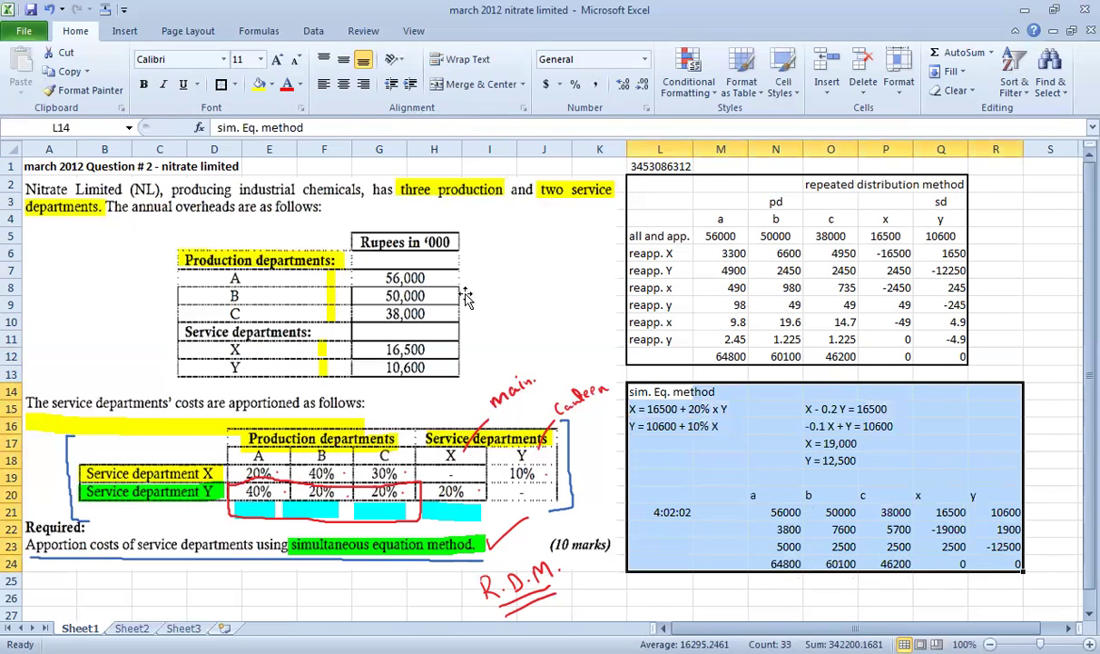
{"action": "key", "text": "ctrl+c"}
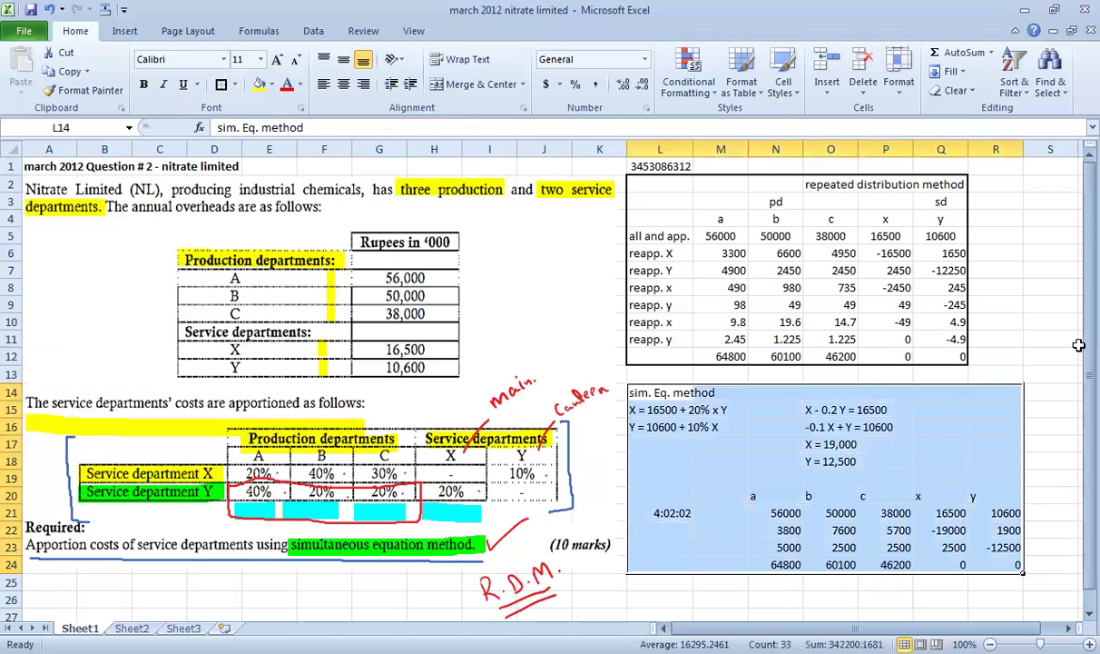
{"action": "left_click_drag", "start_coordinate": [1051, 304], "coordinate": [1044, 287]}
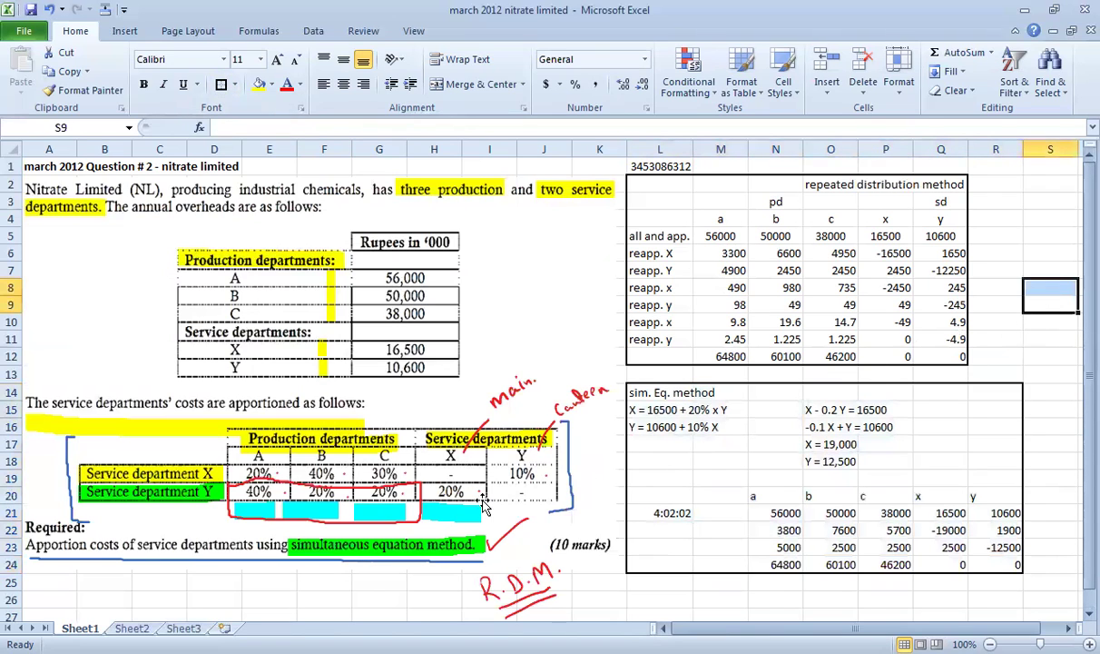